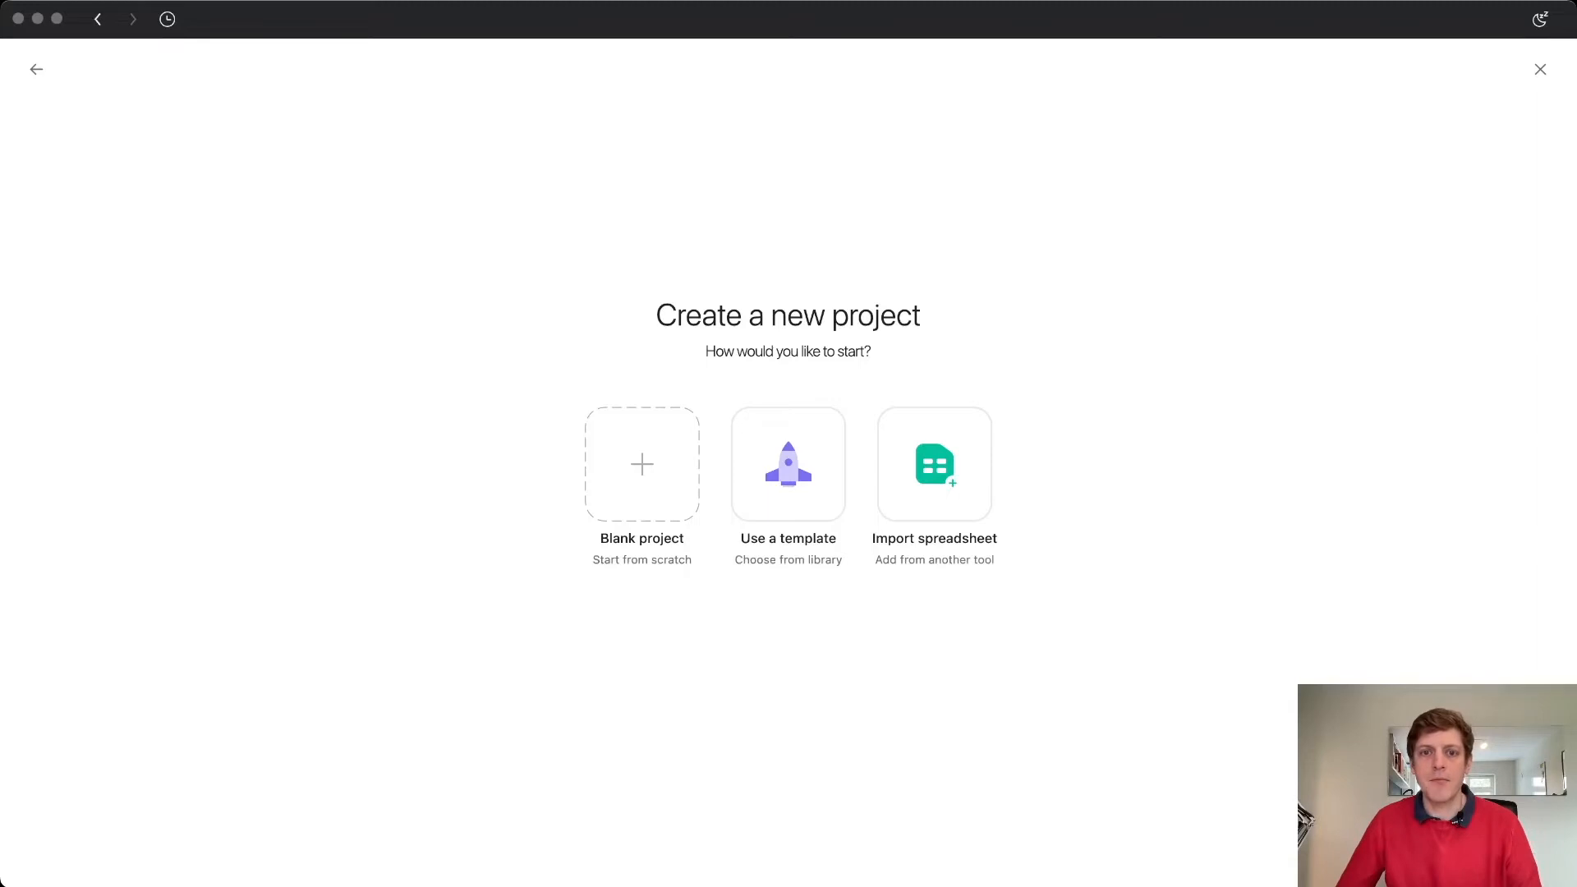
Step: Browse the template library and start a new project from the recommended Work Requests template
{"action": "left_click", "coordinate": [788, 472]}
{"action": "left_click", "coordinate": [788, 472]}
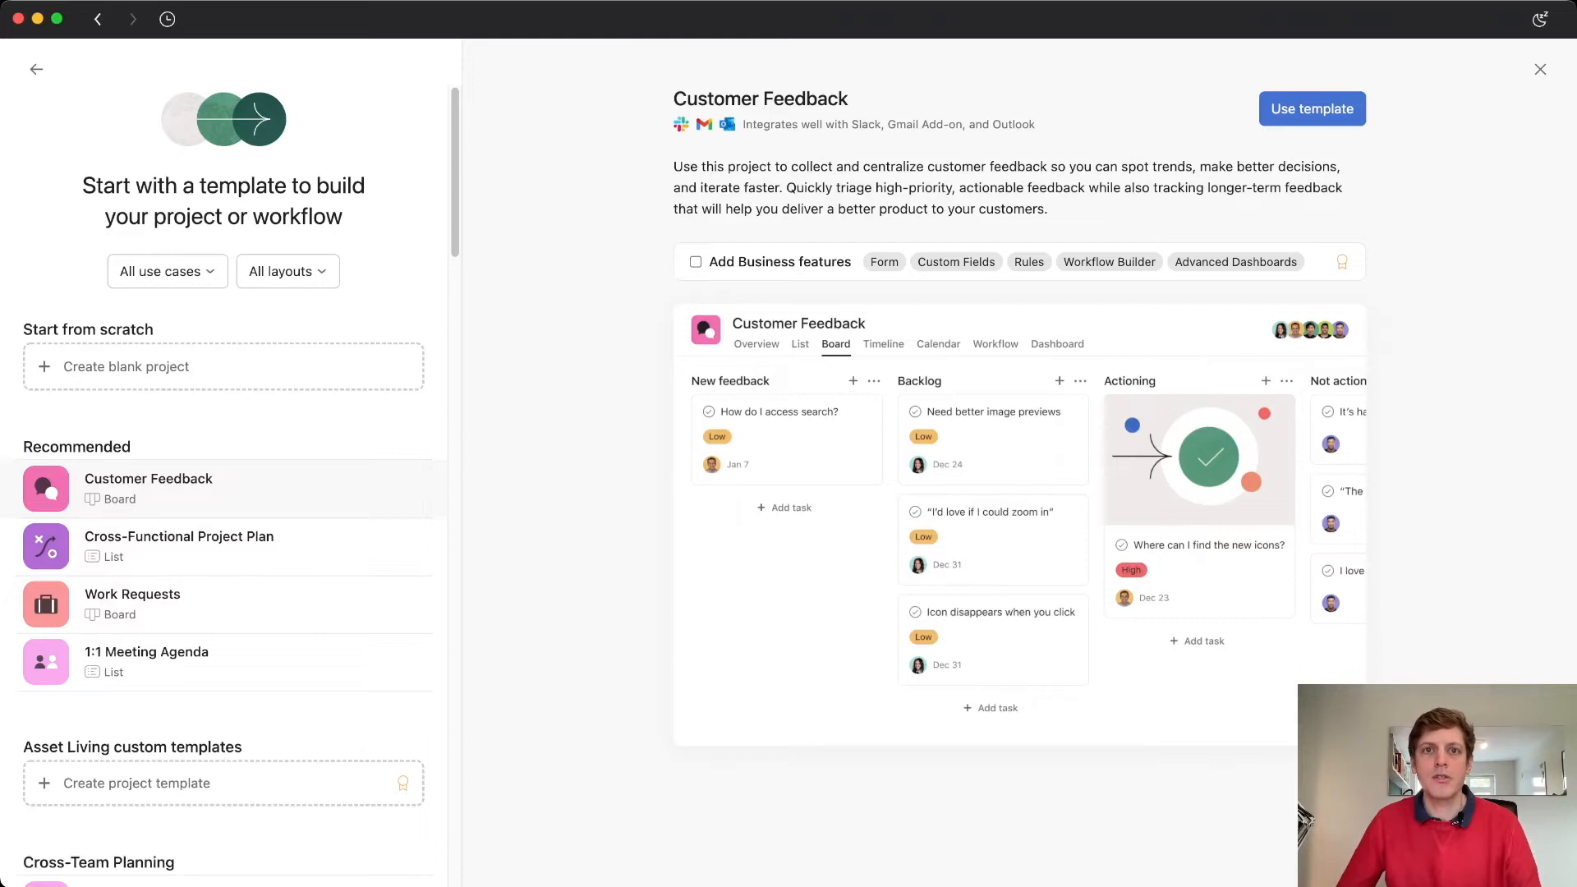
{"action": "scroll", "coordinate": [230, 567], "scroll_direction": "down", "scroll_amount": 1}
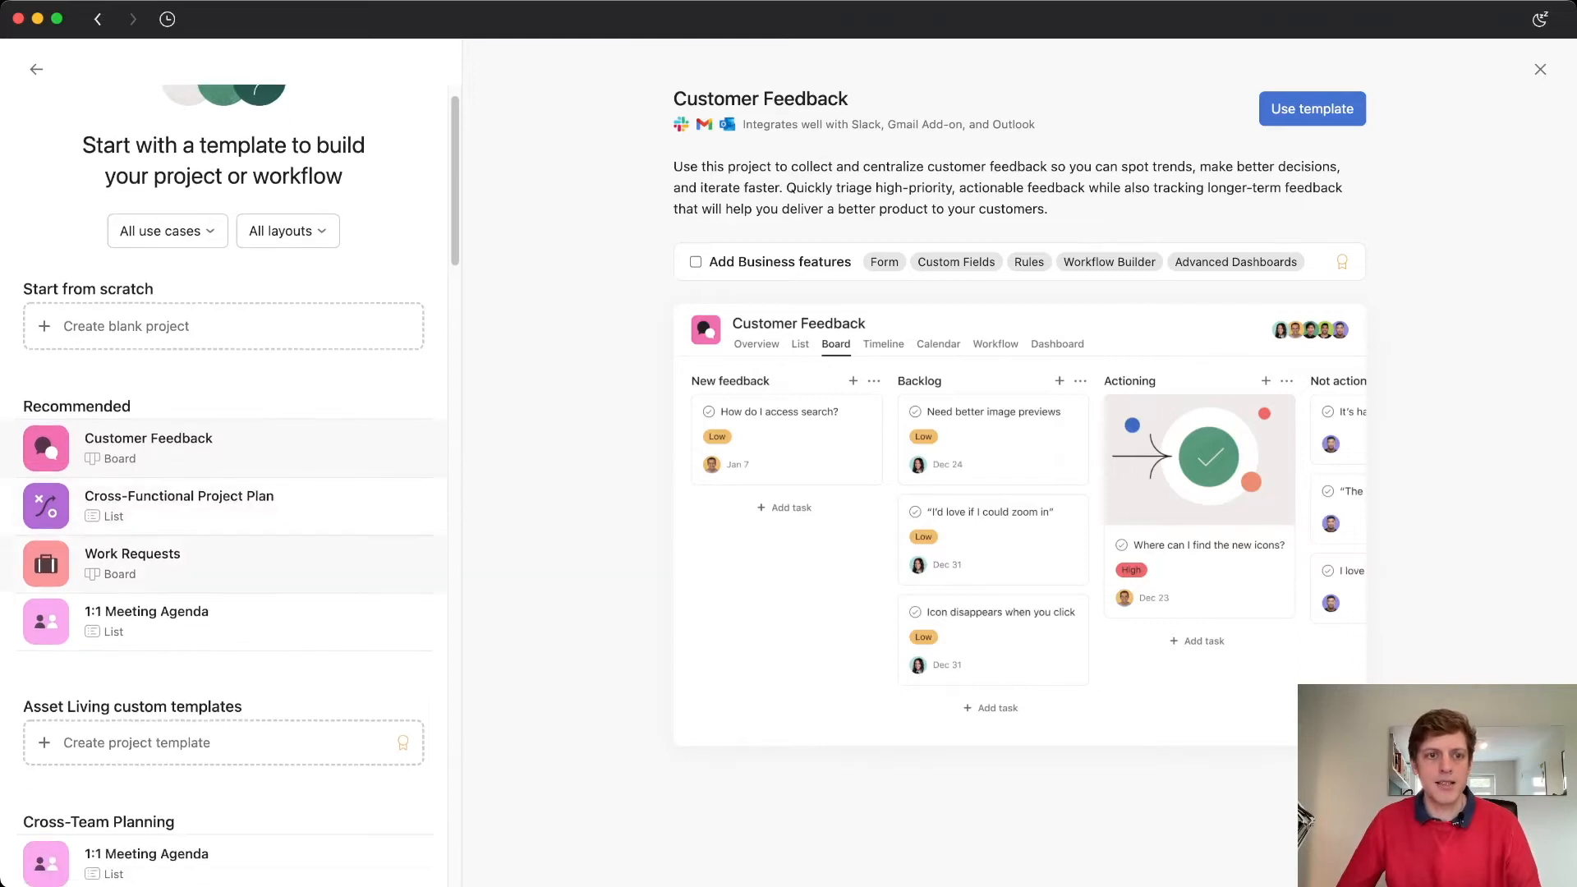
{"action": "scroll", "coordinate": [230, 493], "scroll_direction": "down", "scroll_amount": 3}
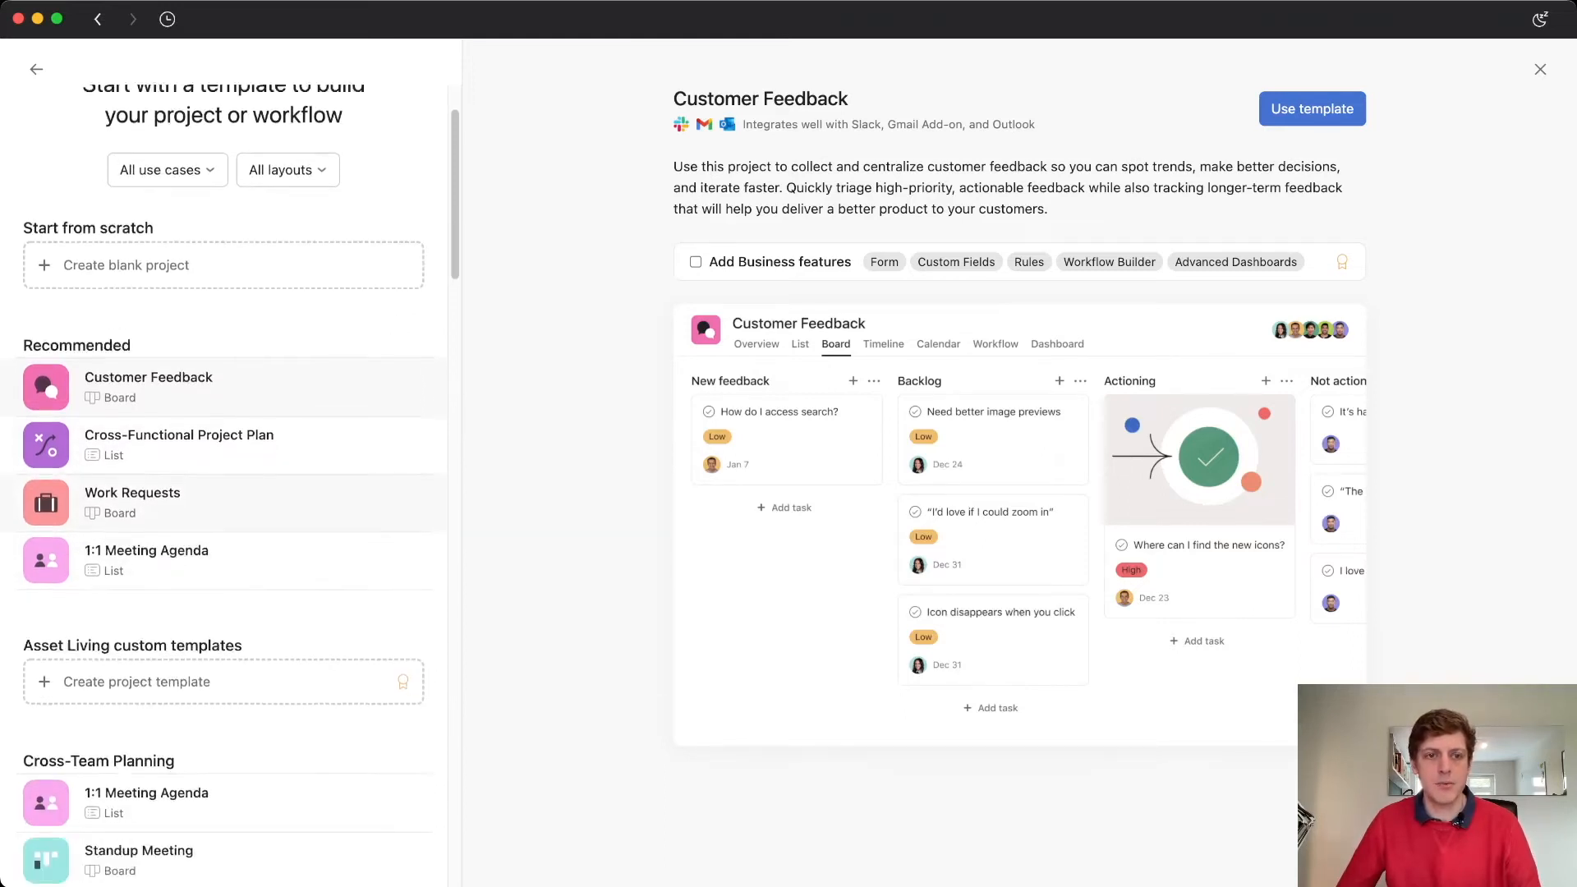
{"action": "left_click", "coordinate": [131, 427]}
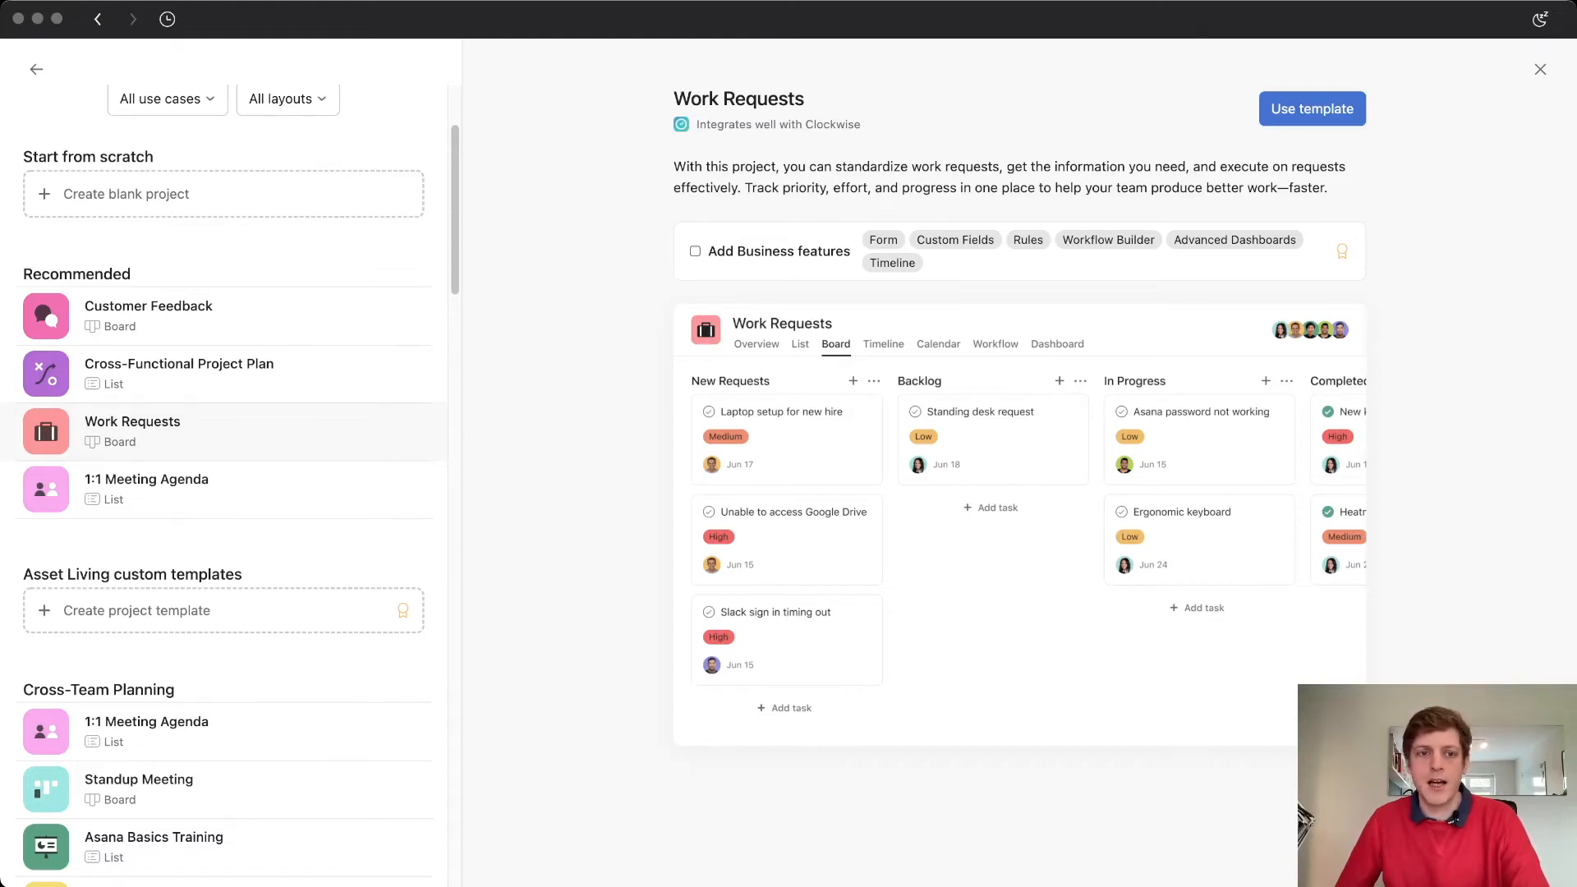
{"action": "scroll", "coordinate": [230, 485], "scroll_direction": "down", "scroll_amount": 20}
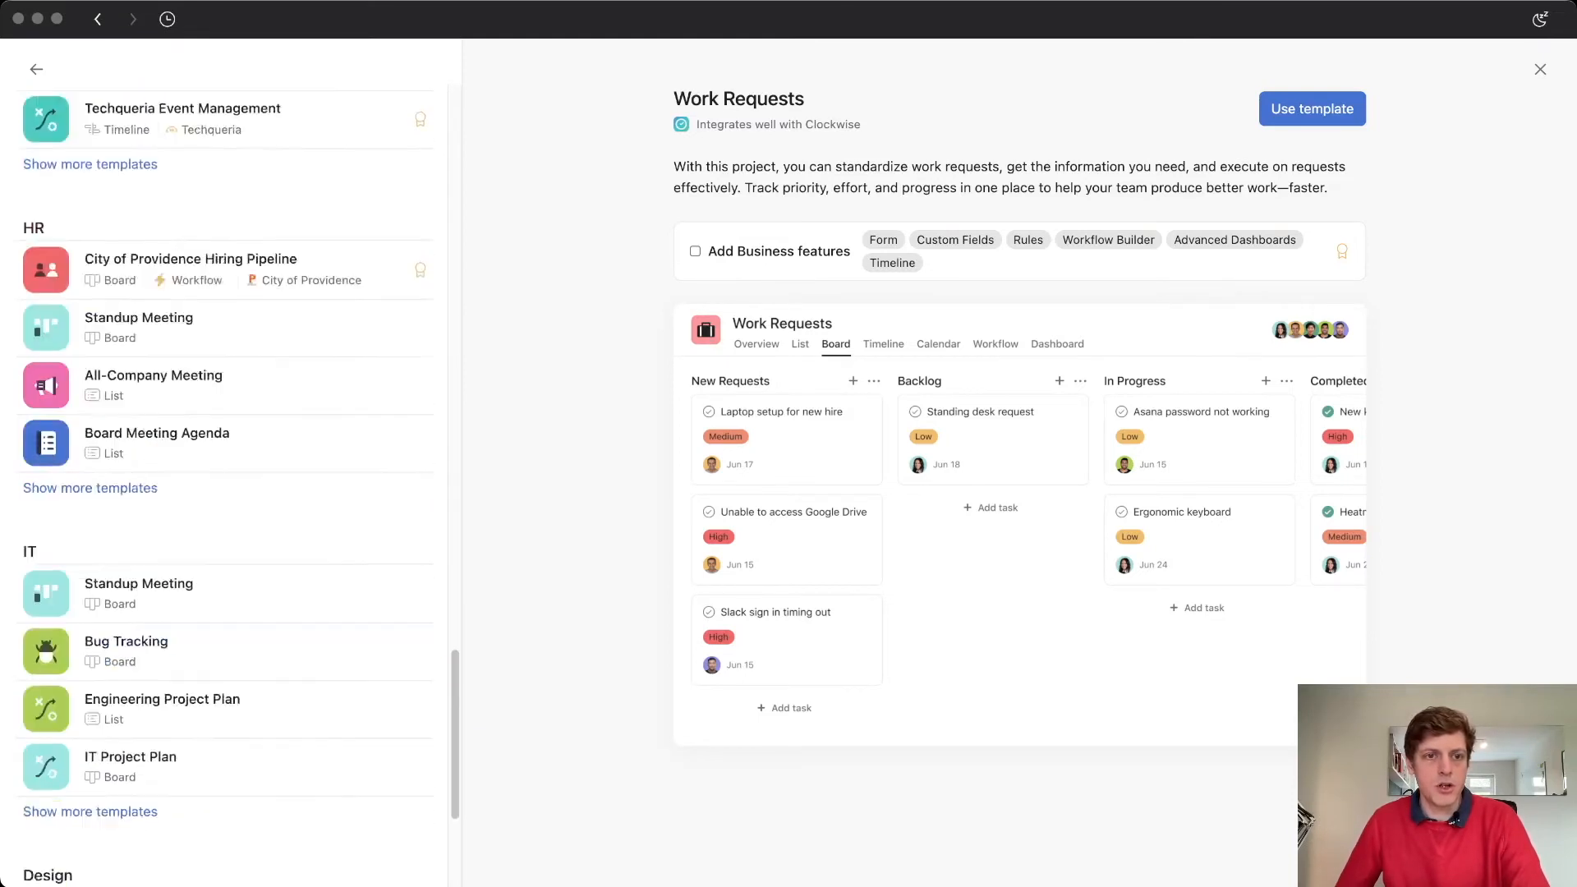
{"action": "scroll", "coordinate": [230, 485], "scroll_direction": "up", "scroll_amount": 20}
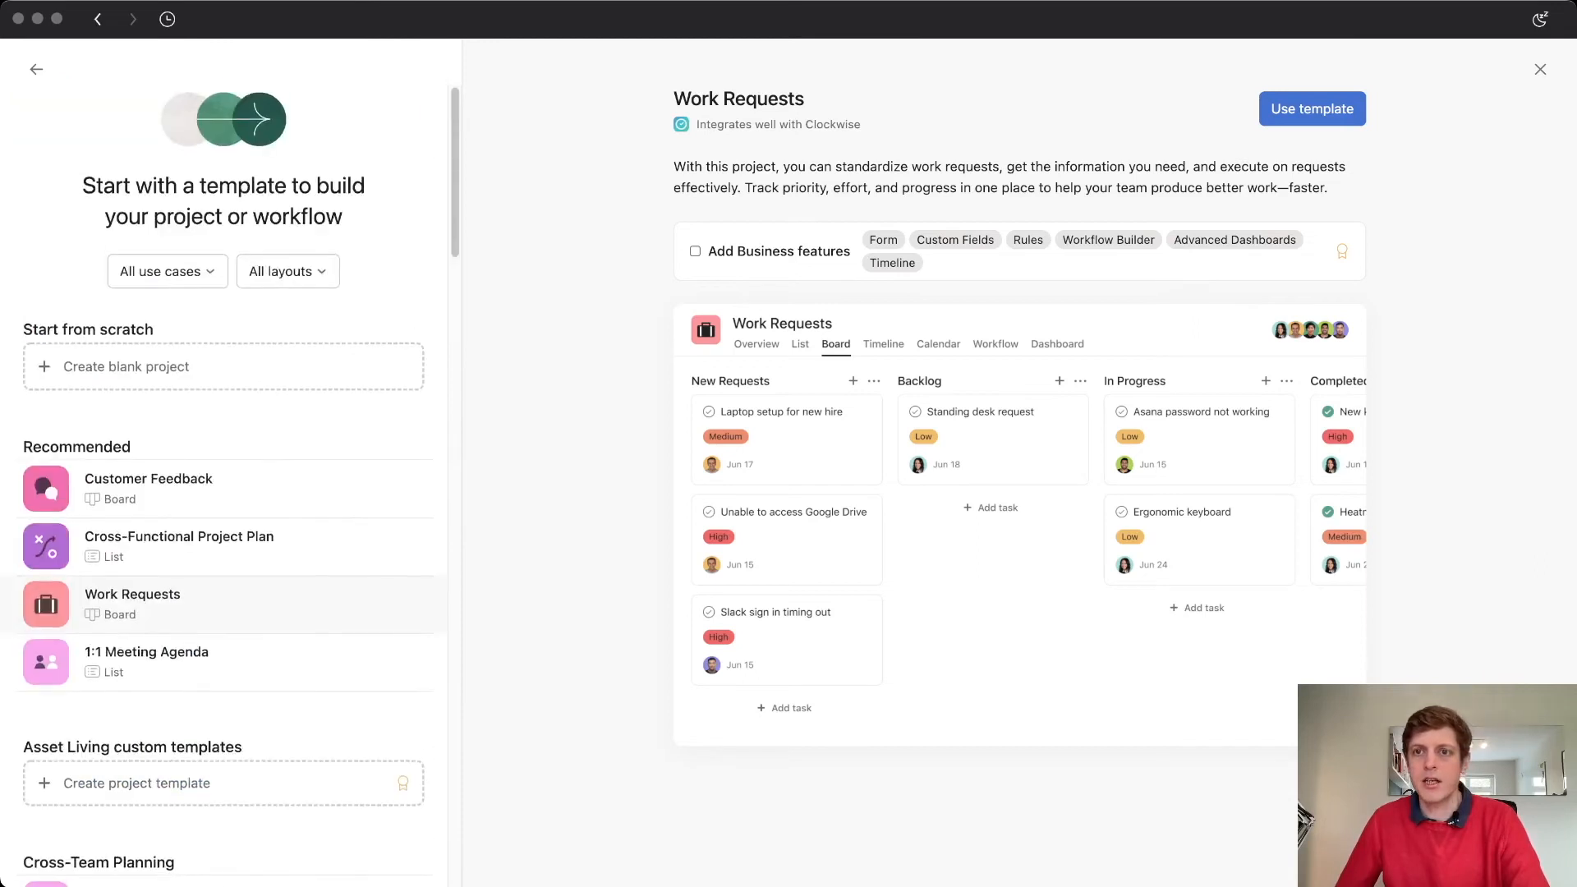
{"action": "left_click", "coordinate": [1312, 109]}
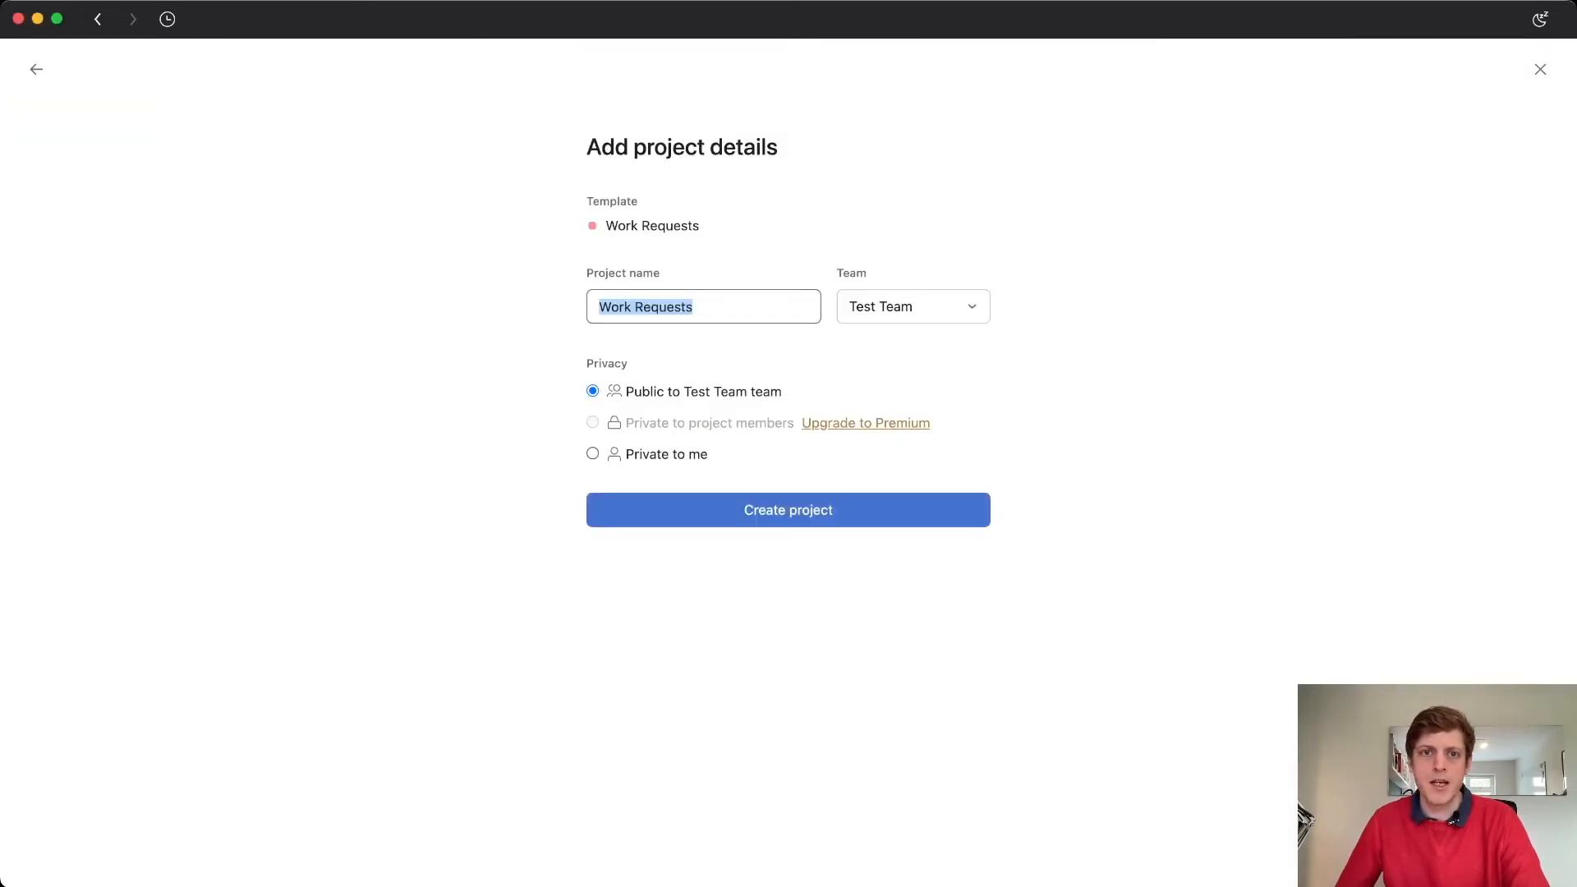
Step: Name the project "Work Requests New", assign it to the Marketing team and create it
{"action": "left_click", "coordinate": [698, 307]}
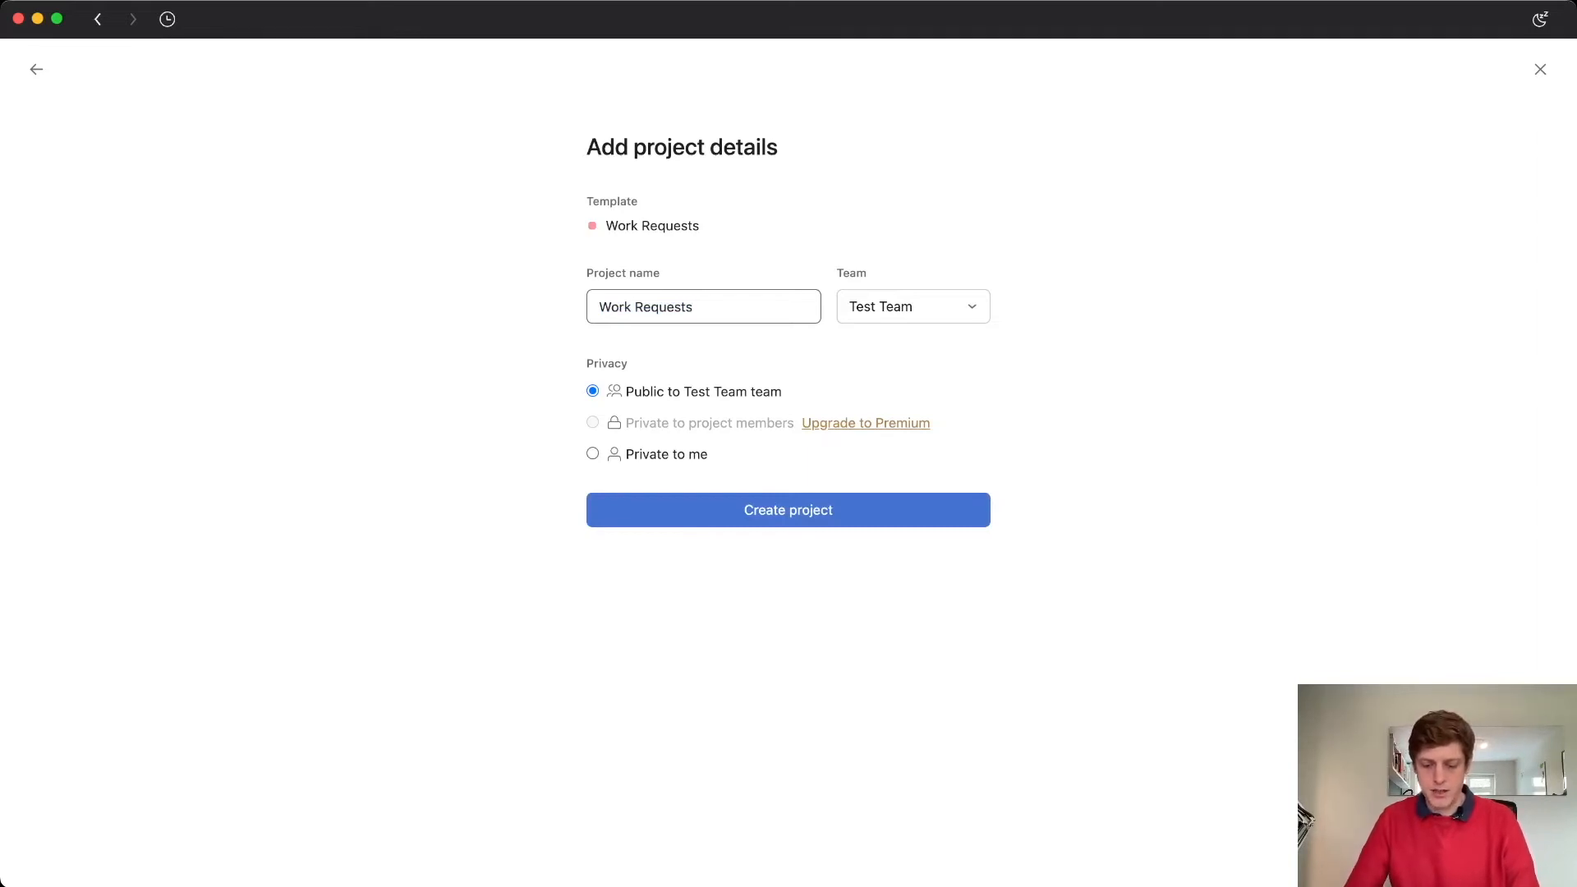
{"action": "type", "text": "New"}
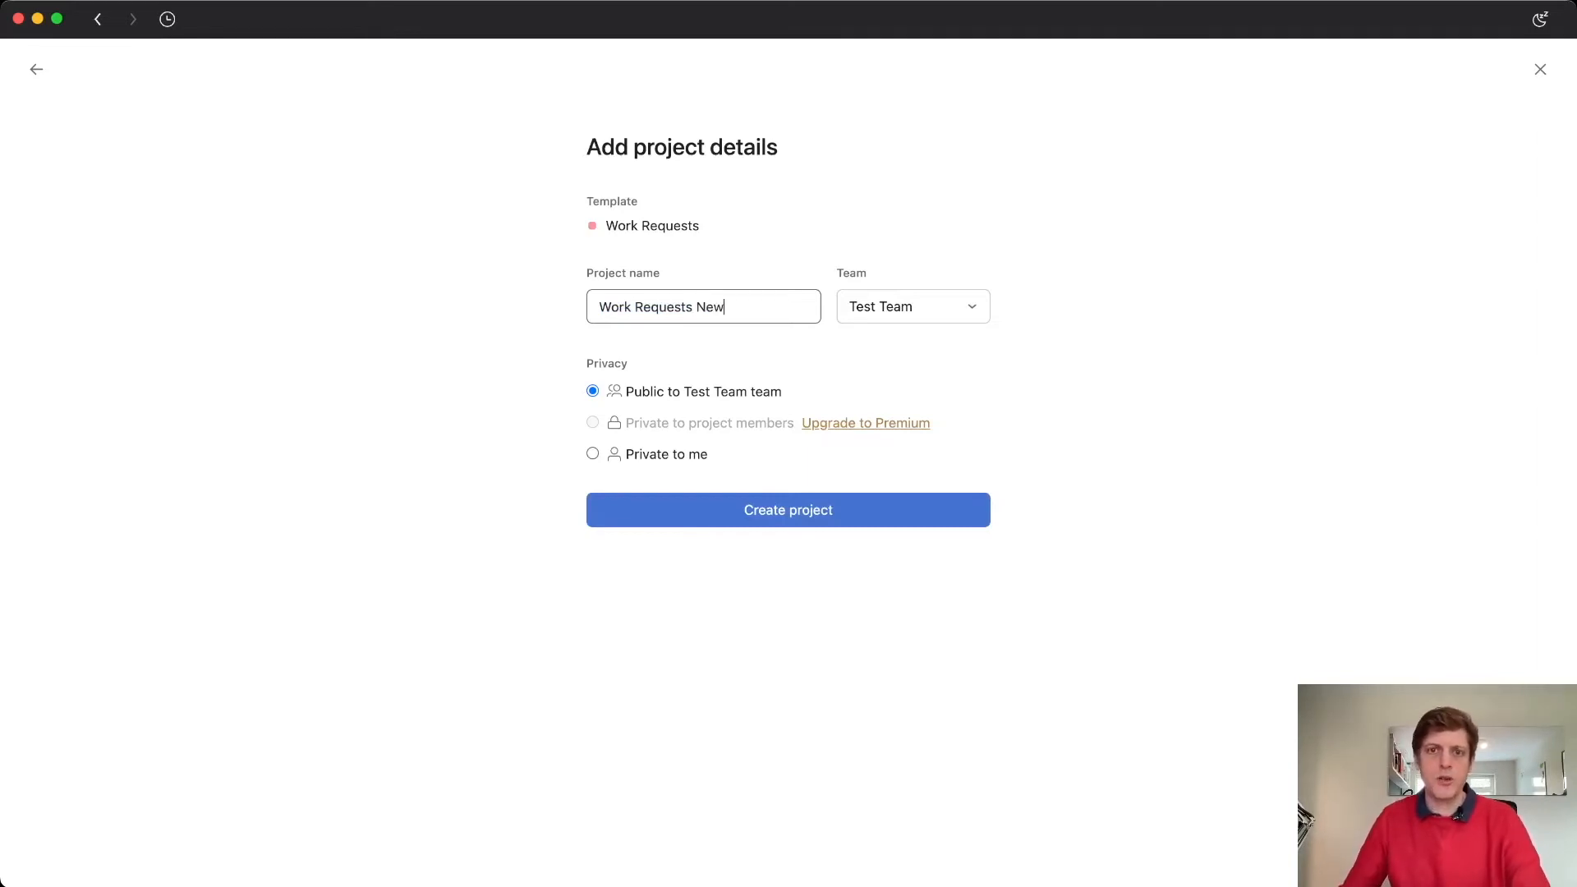
{"action": "left_click", "coordinate": [912, 307]}
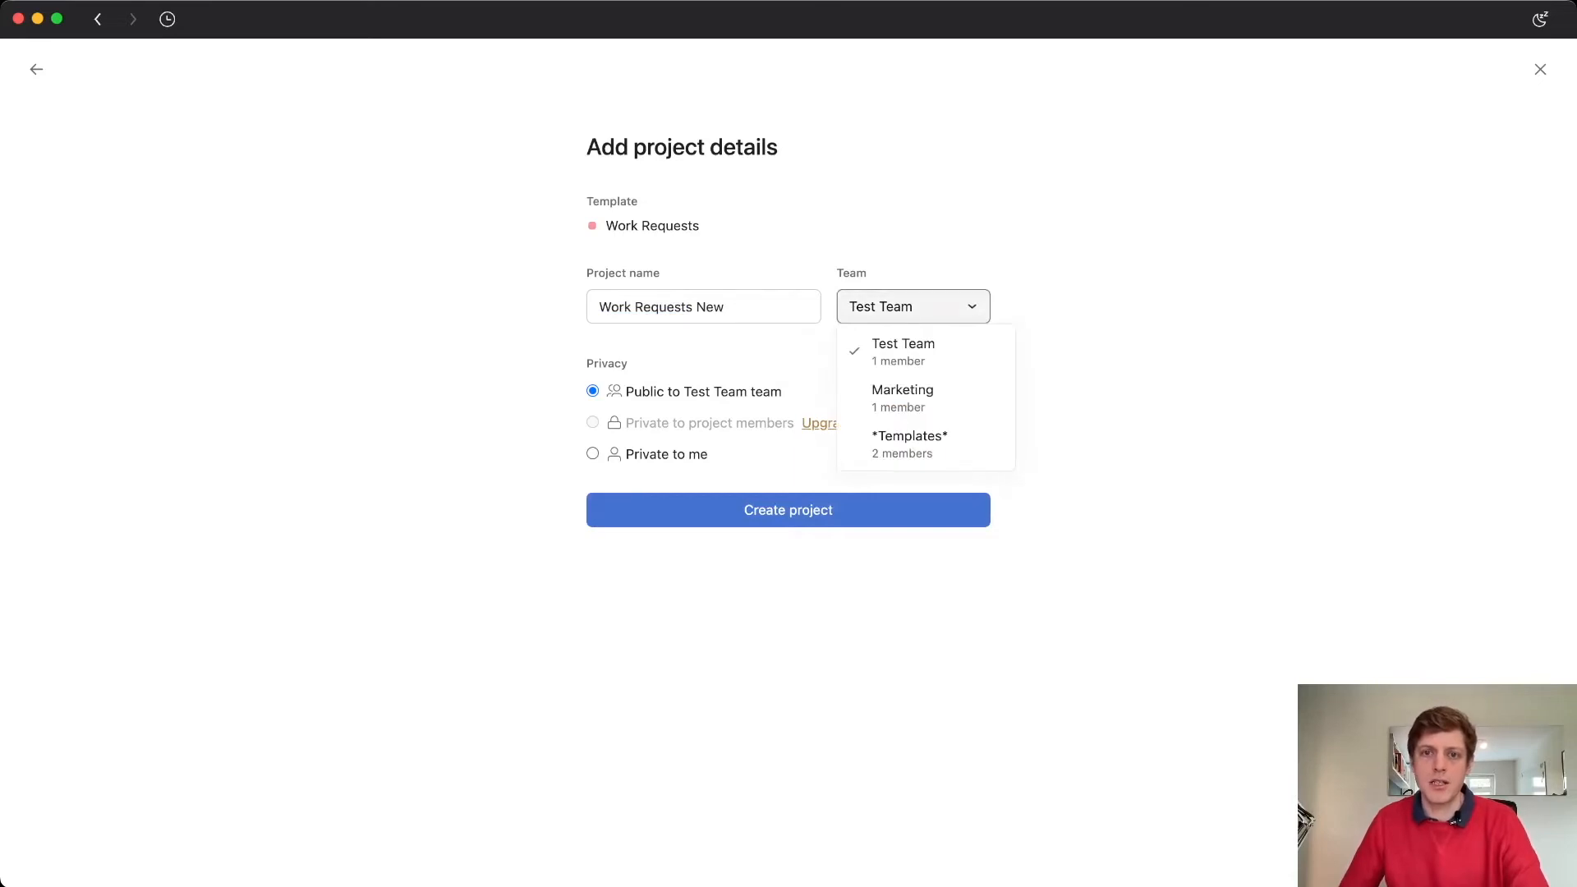
{"action": "left_click", "coordinate": [903, 397]}
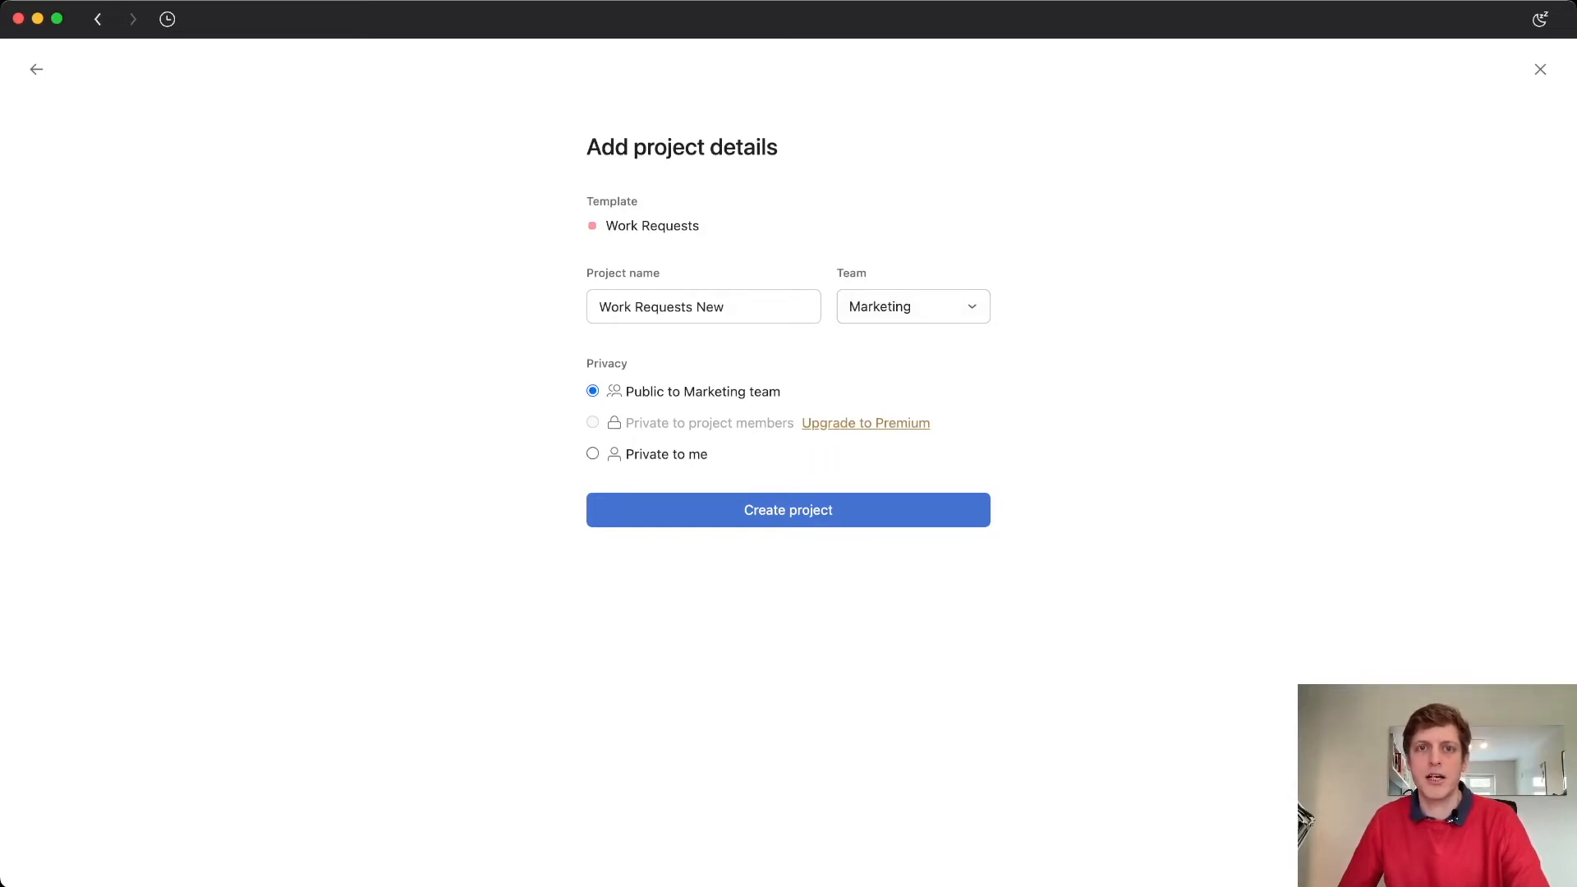
{"action": "left_click", "coordinate": [788, 510]}
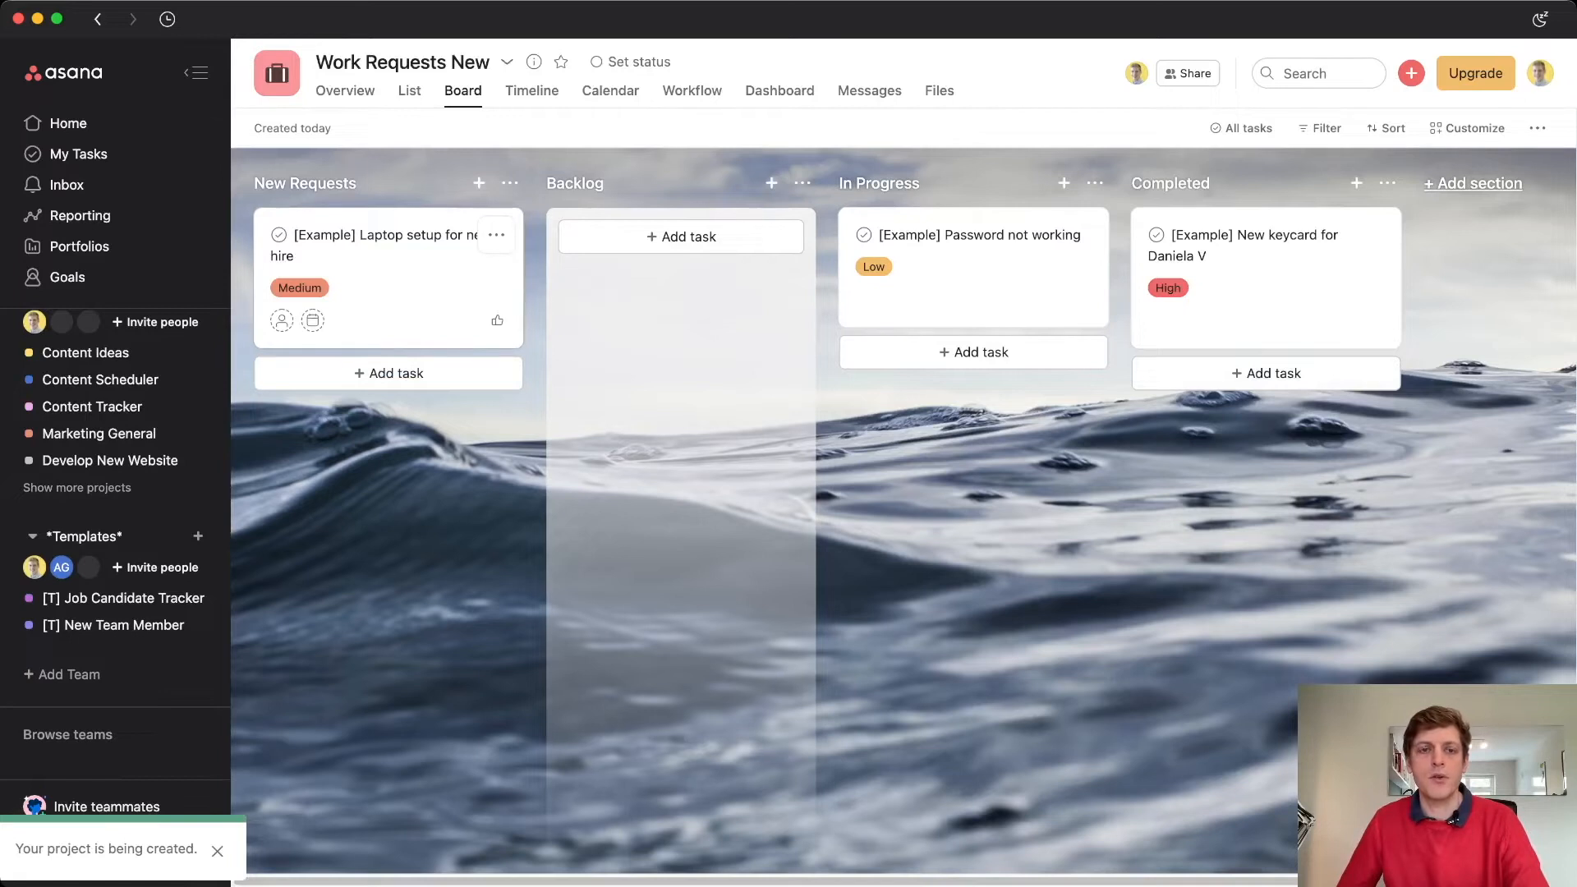
Step: View the details of the example laptop setup task in New Requests and close them
{"action": "left_click", "coordinate": [403, 284]}
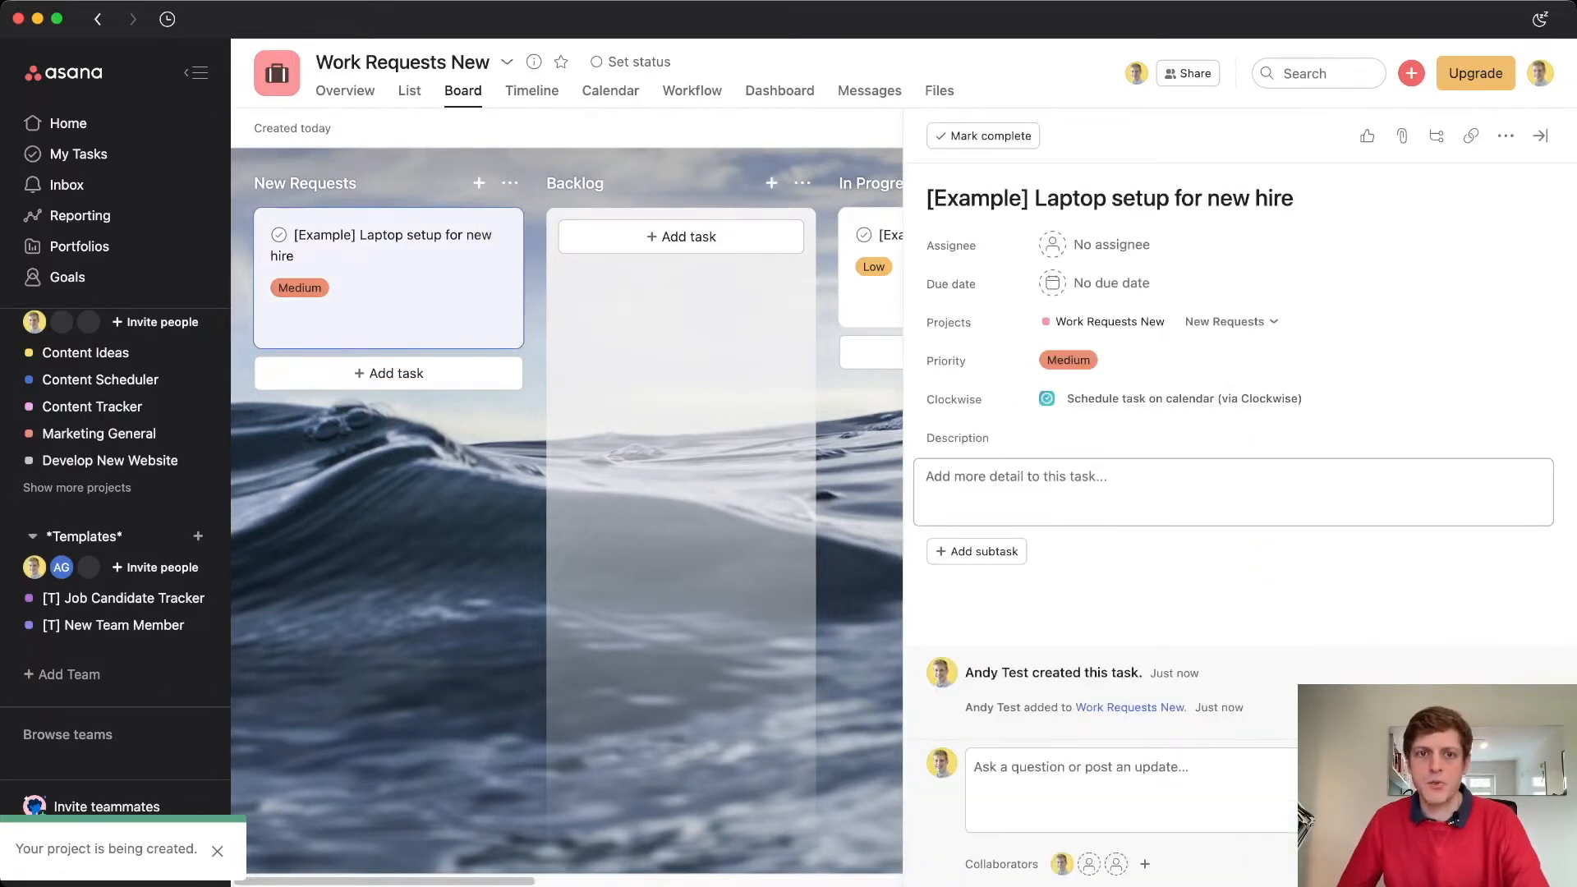
{"action": "key", "text": "Escape"}
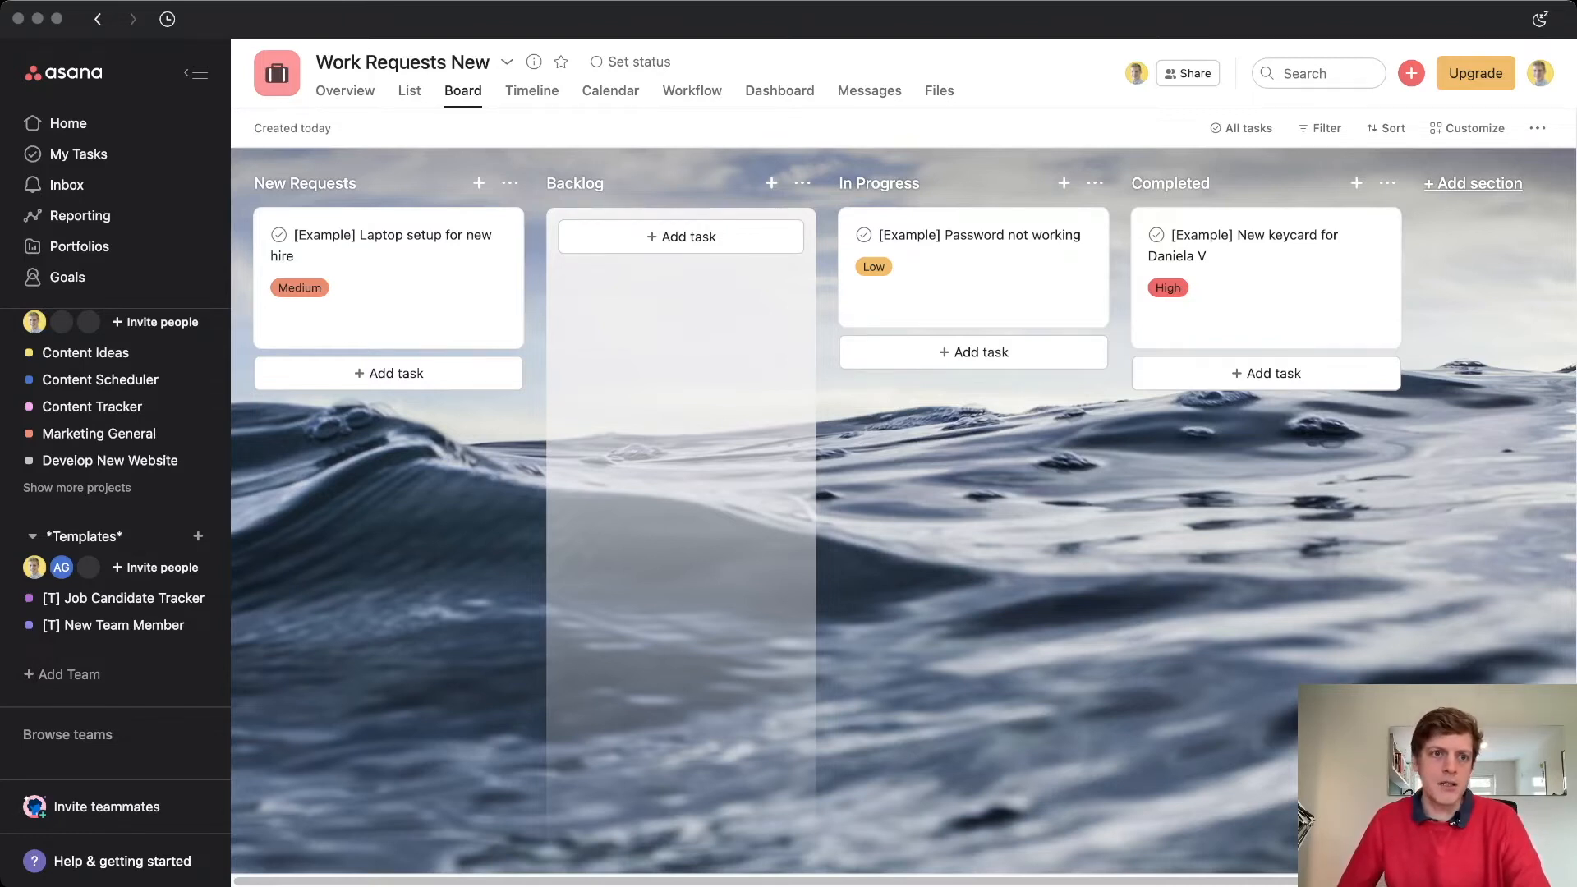
Step: Collapse the Marketing team and expand the *Templates* team to review its template projects
{"action": "left_click", "coordinate": [33, 536]}
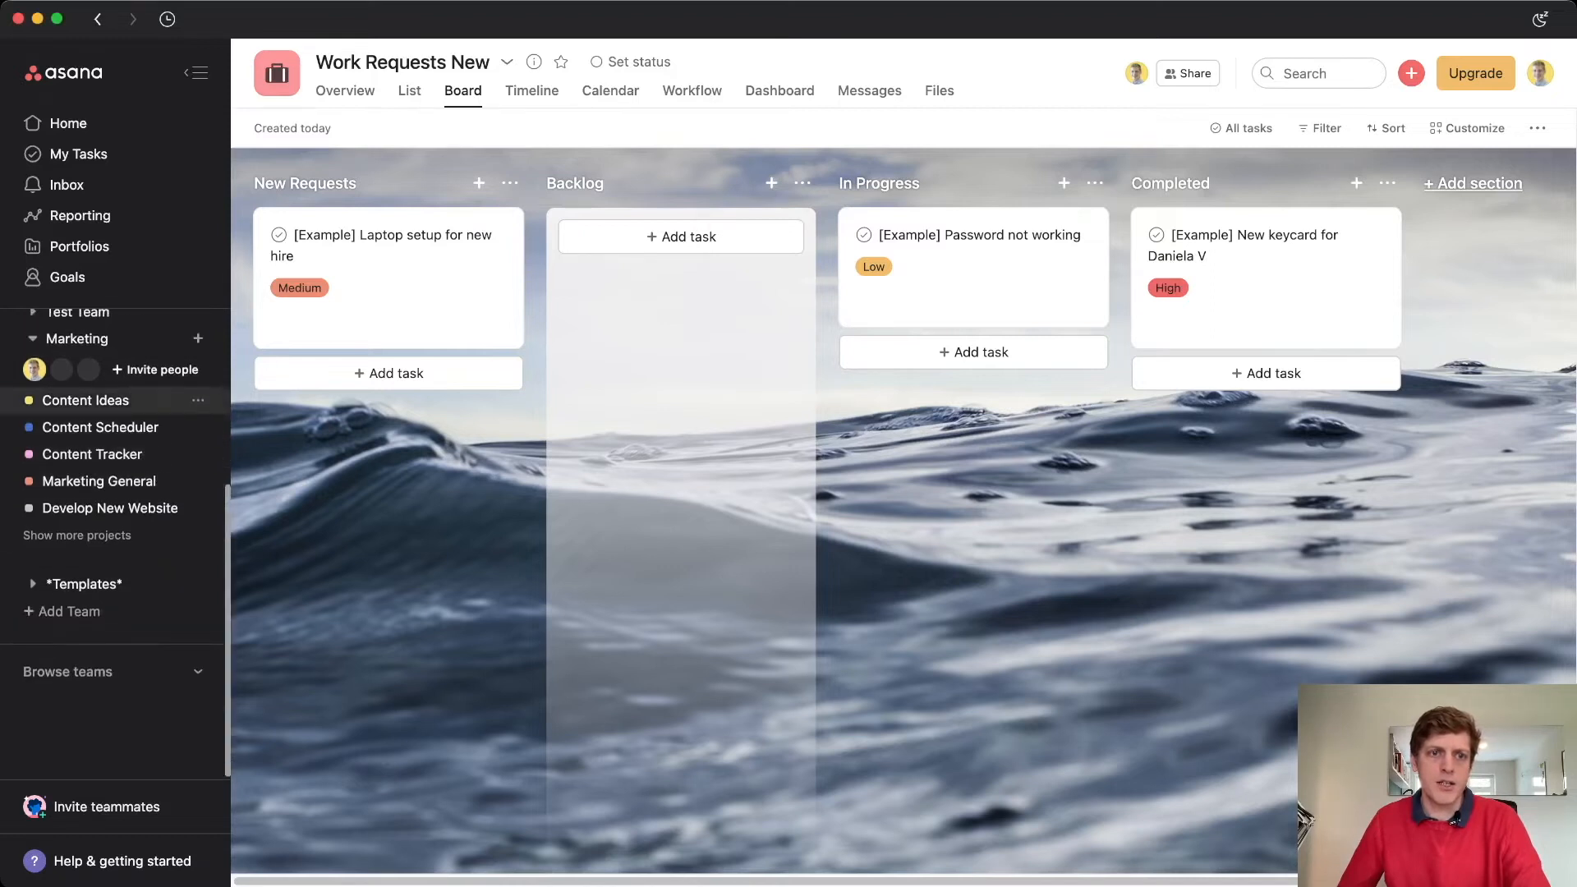
{"action": "left_click", "coordinate": [33, 339]}
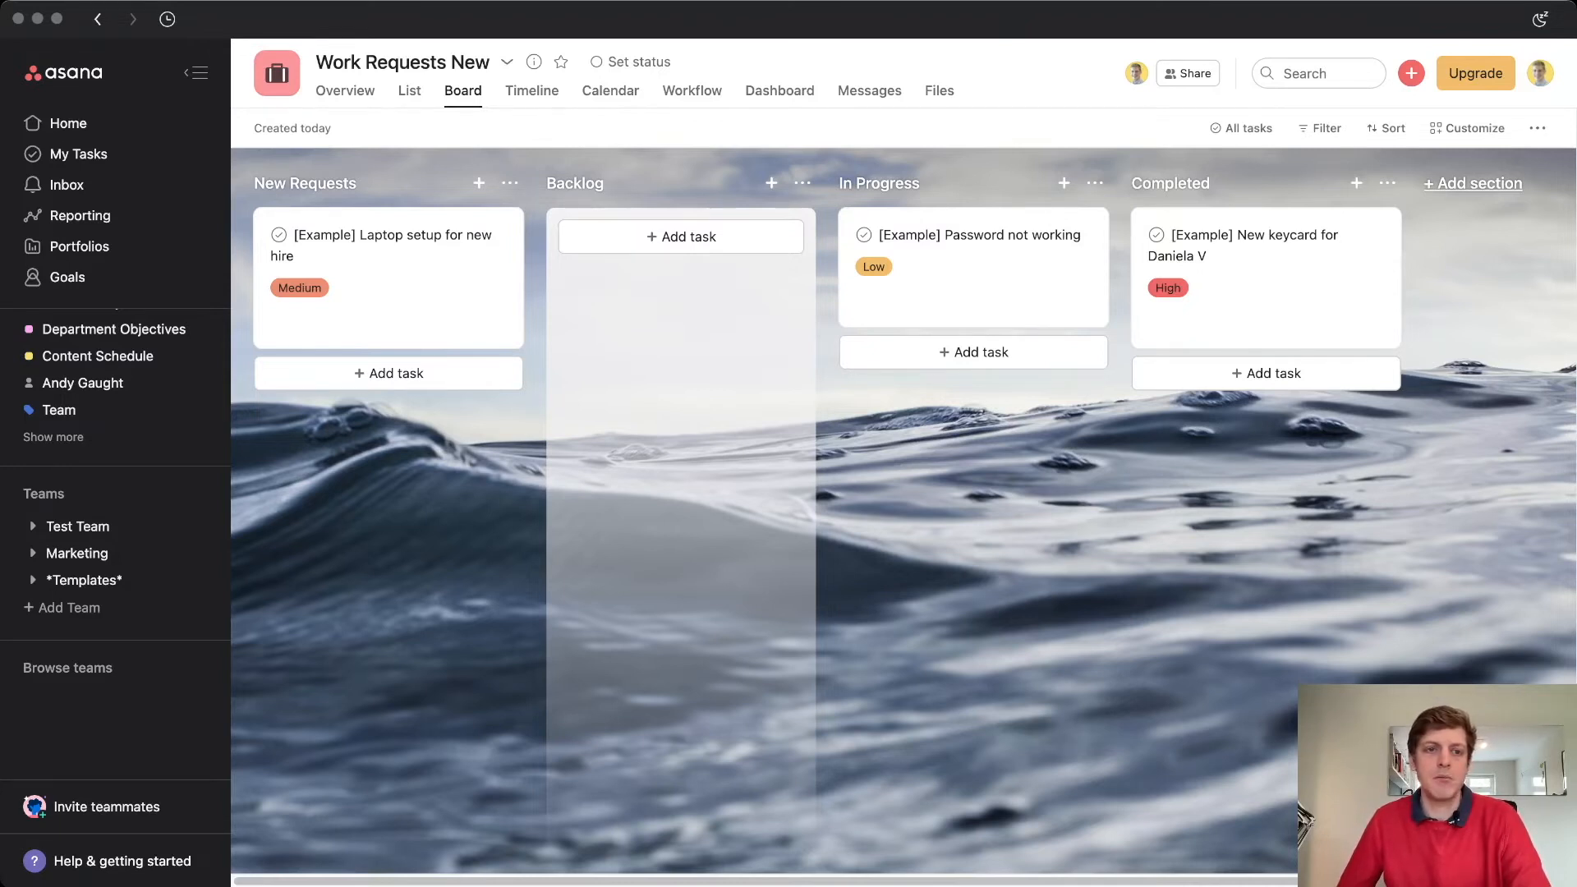
{"action": "left_click", "coordinate": [32, 580]}
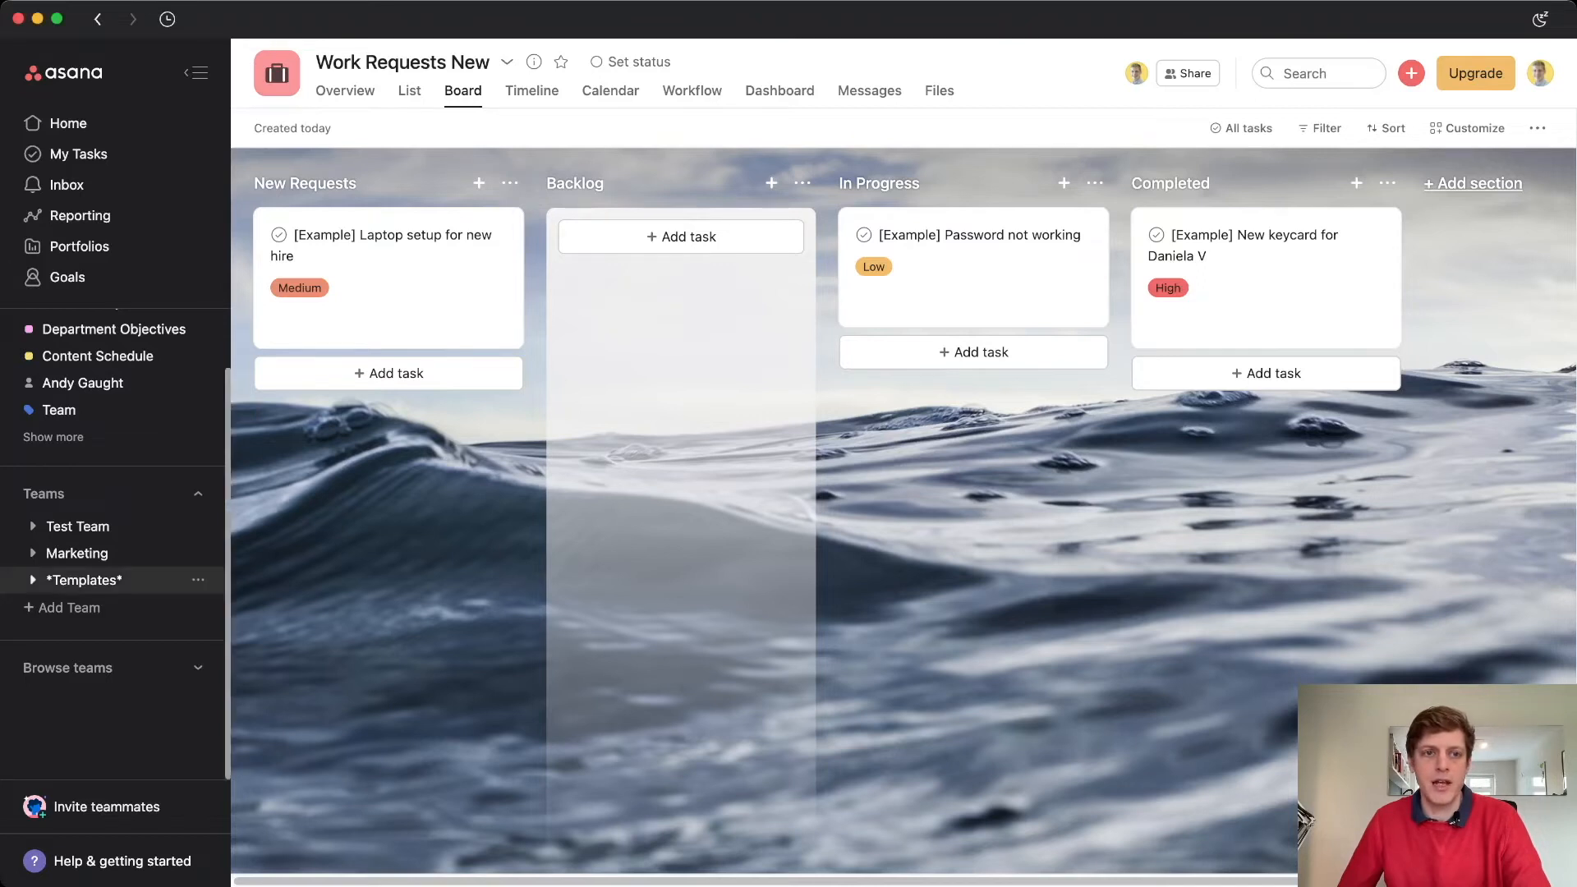
{"action": "left_click", "coordinate": [33, 580]}
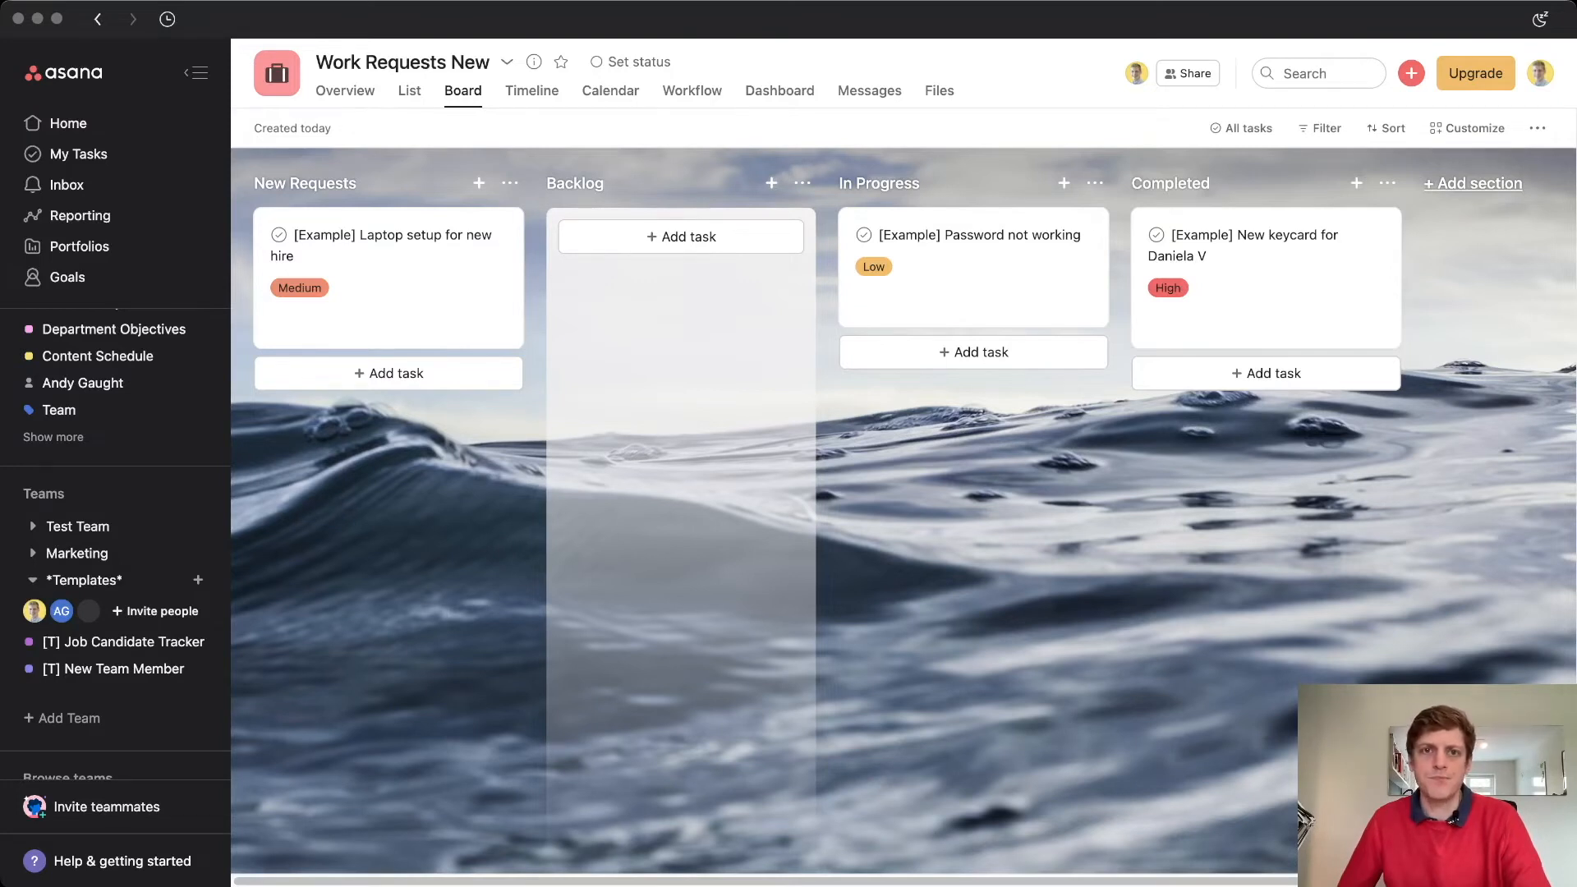
{"action": "left_click", "coordinate": [386, 526]}
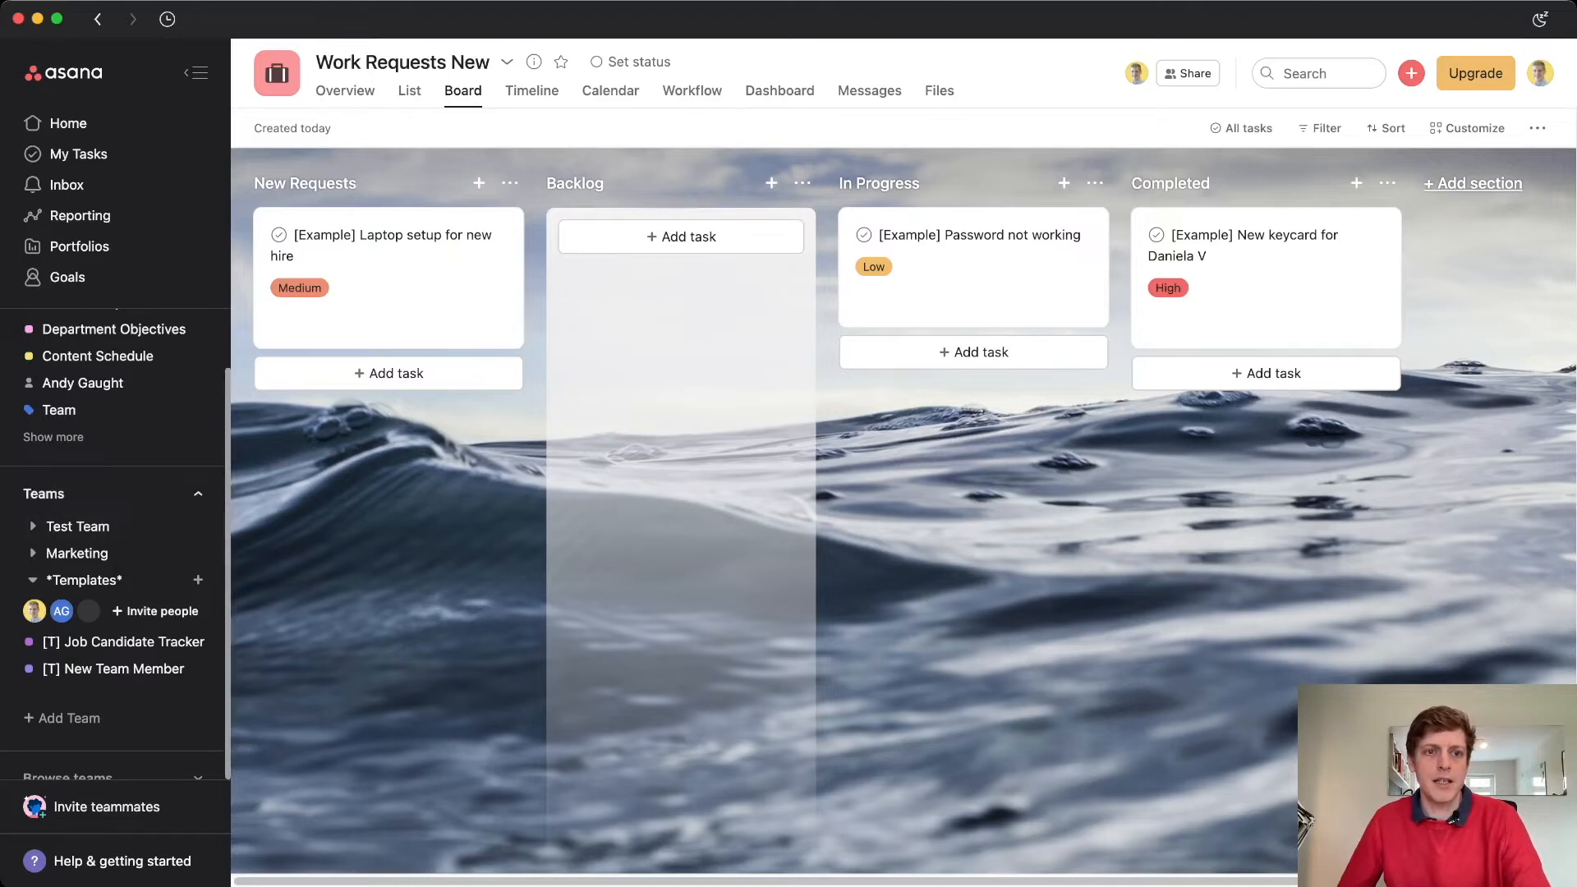
{"action": "scroll", "coordinate": [115, 525], "scroll_direction": "up", "scroll_amount": 2}
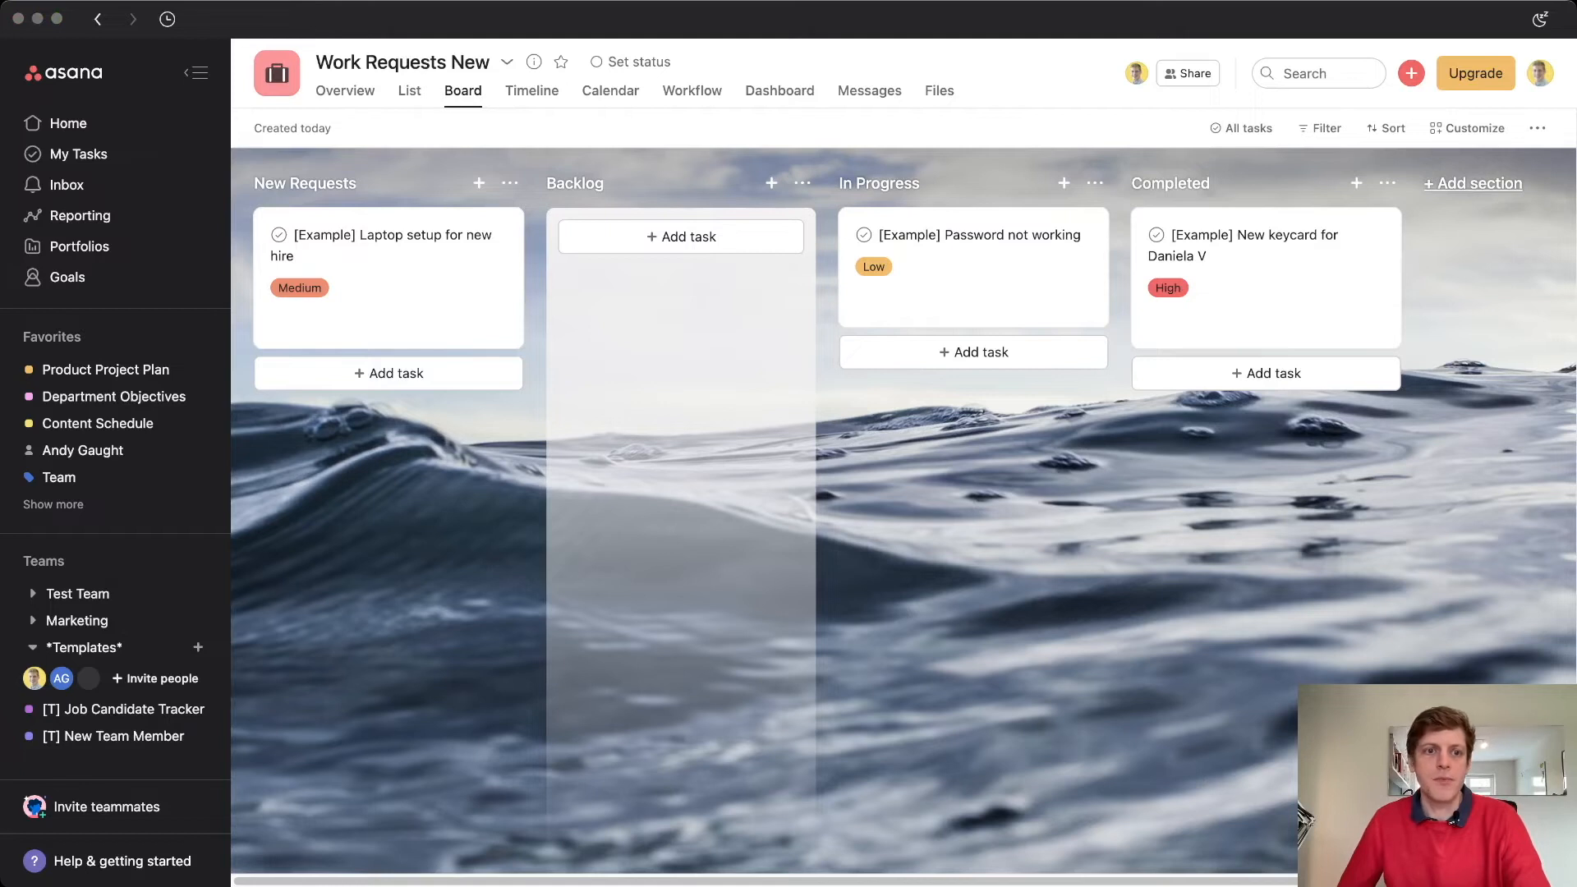
{"action": "scroll", "coordinate": [115, 526], "scroll_direction": "down", "scroll_amount": 2}
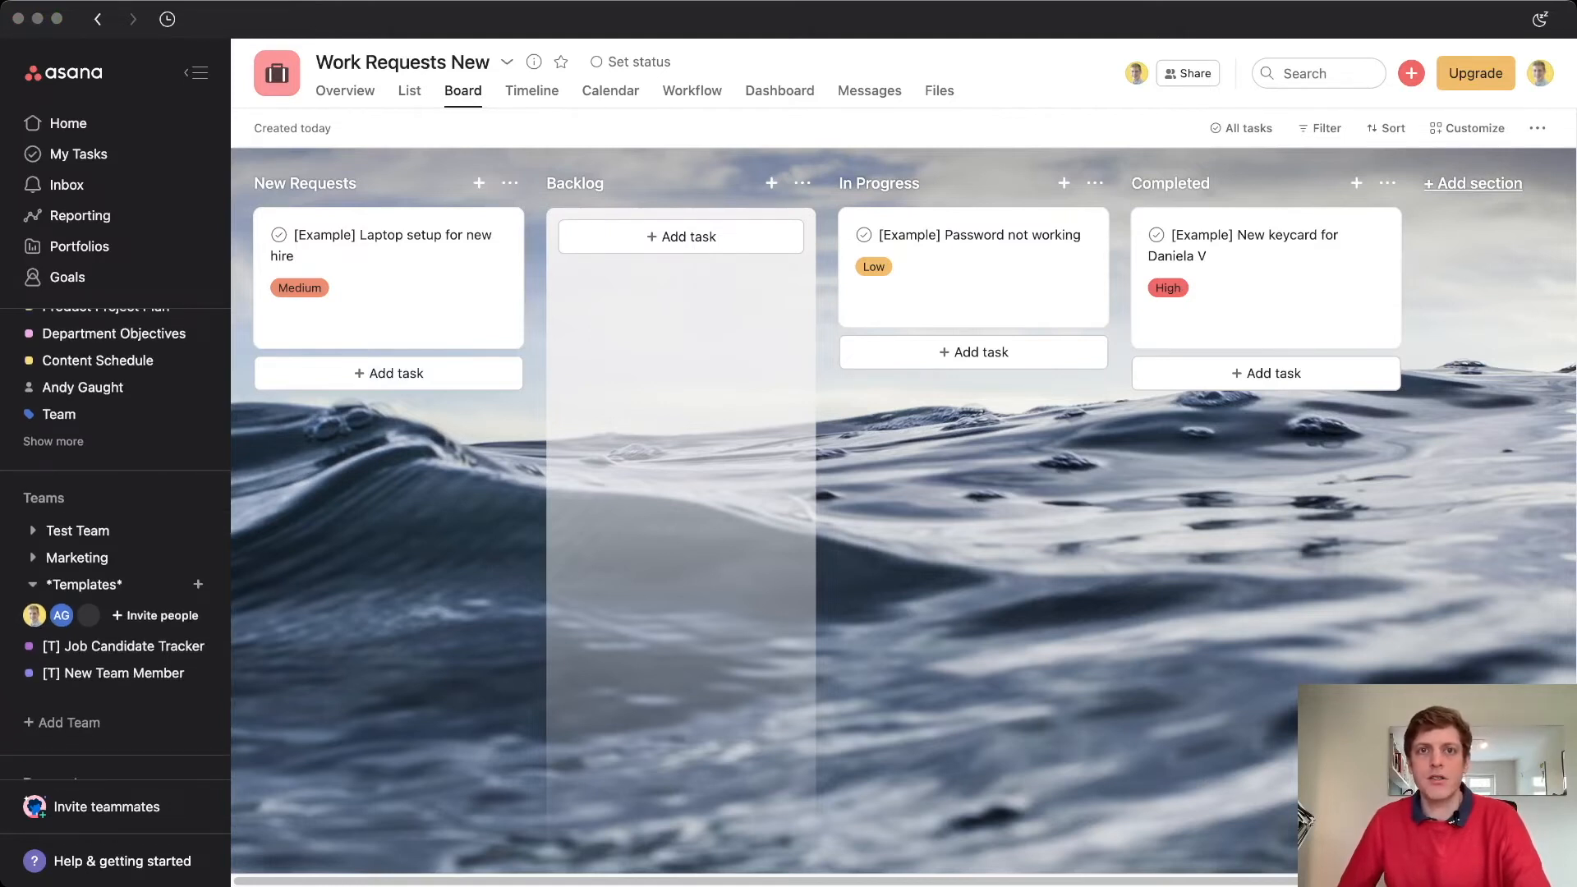
{"action": "scroll", "coordinate": [115, 542], "scroll_direction": "down", "scroll_amount": 2}
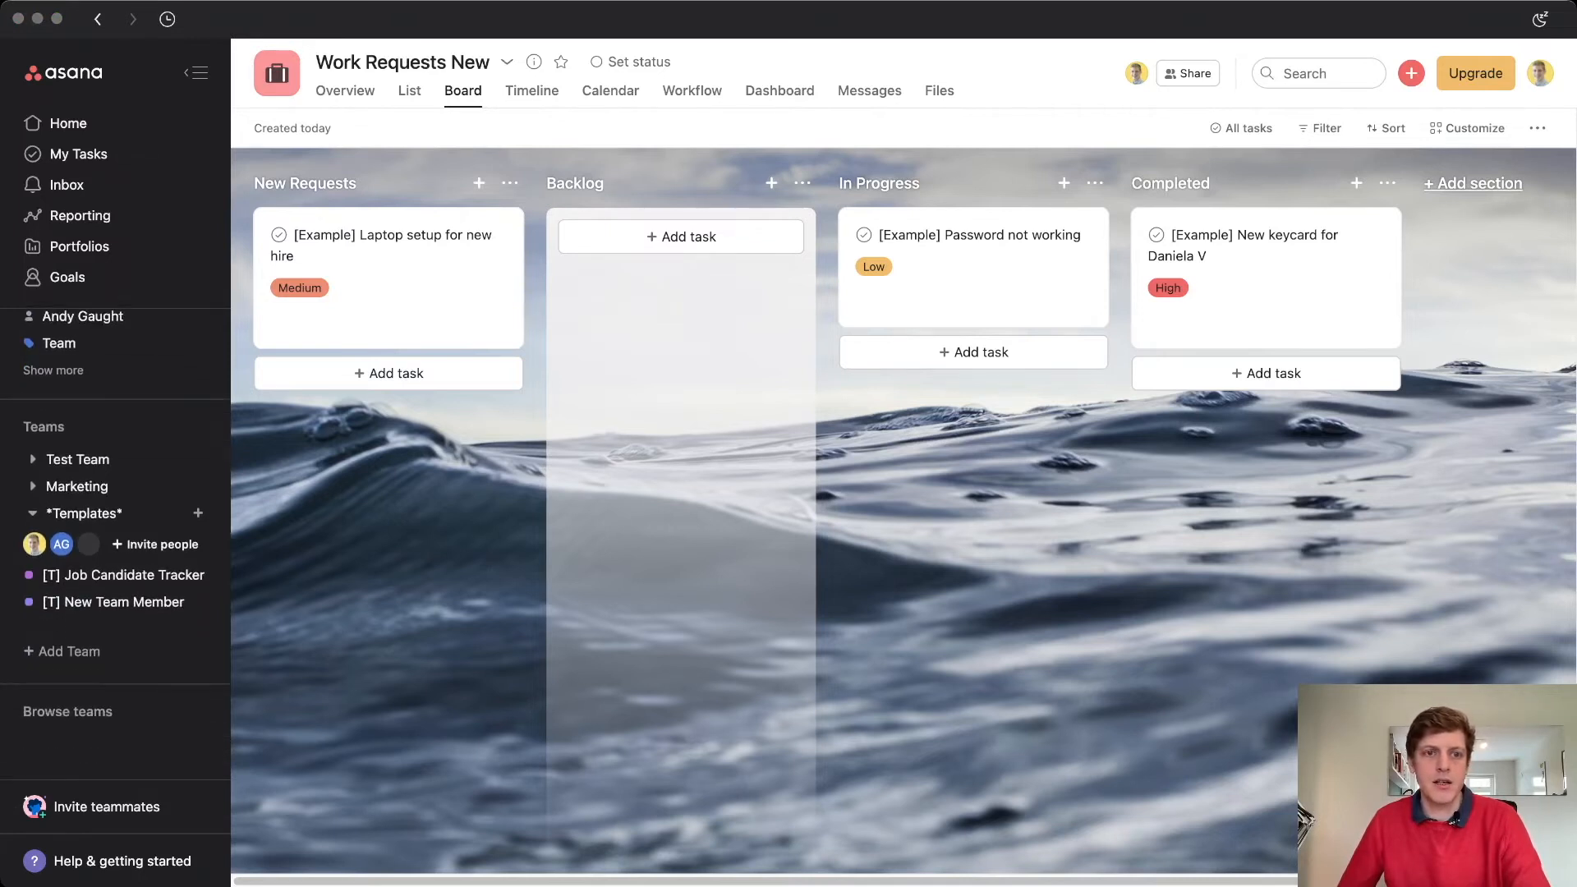
{"action": "left_click", "coordinate": [198, 514]}
{"action": "left_click", "coordinate": [198, 514]}
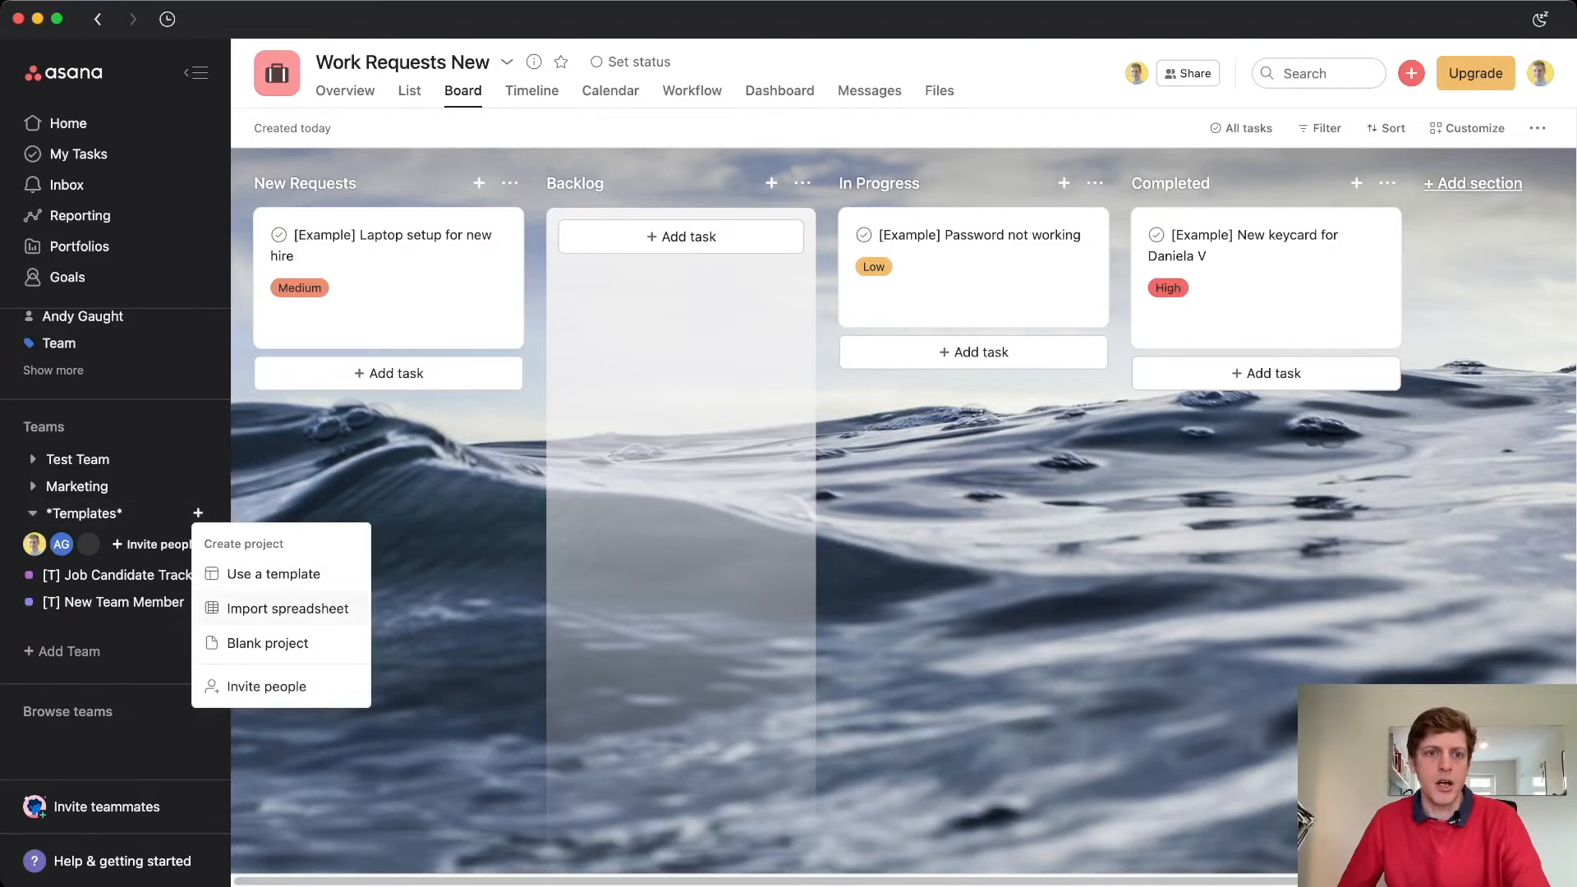
{"action": "key", "text": "Escape"}
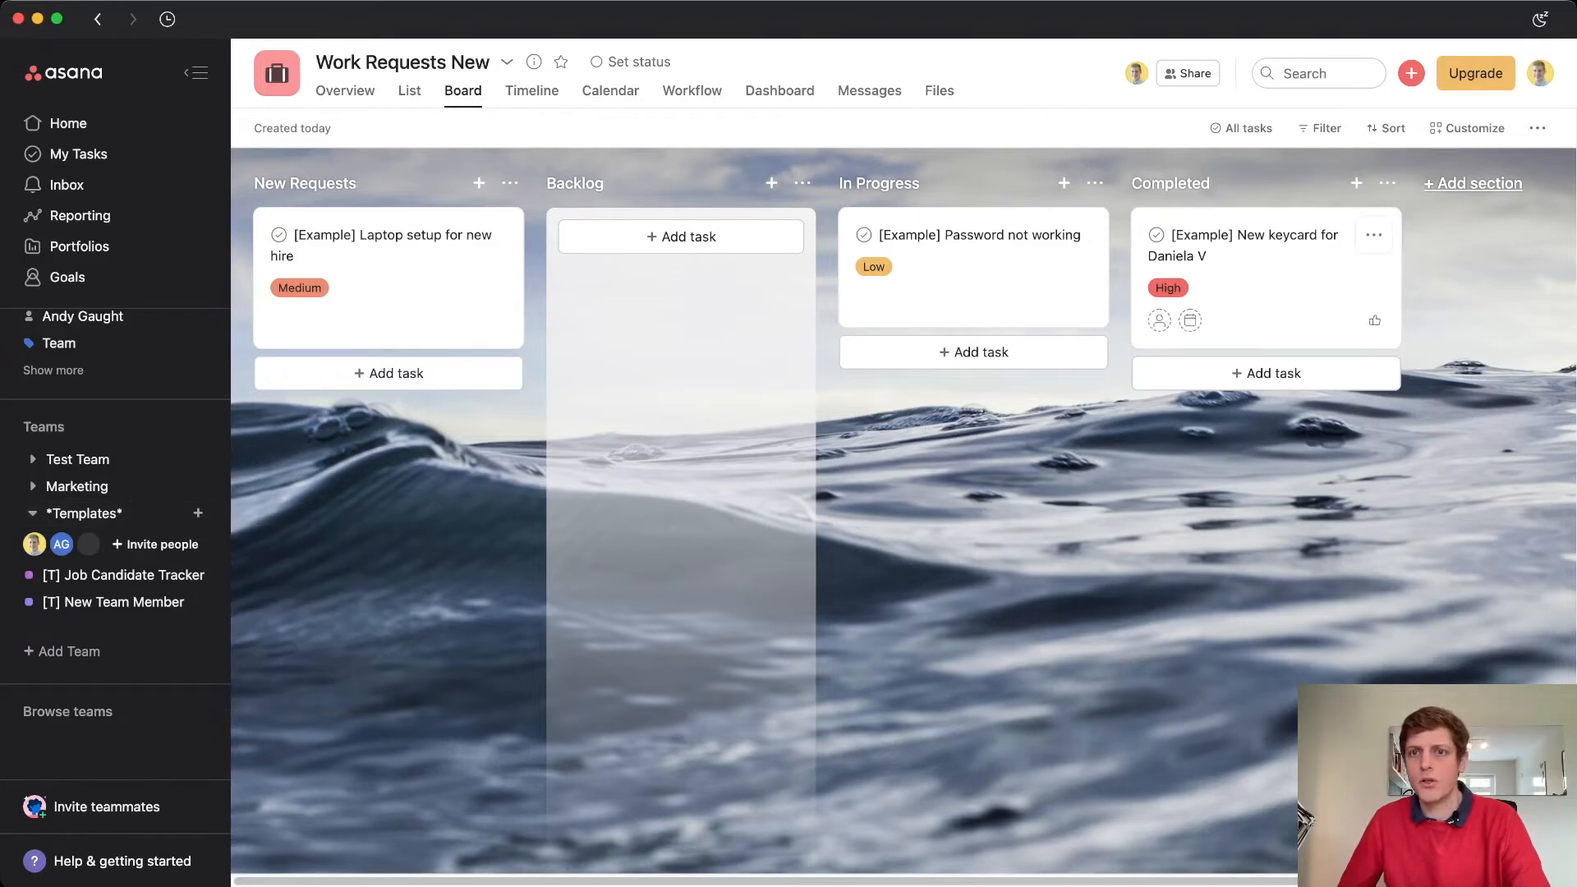
Step: Start a new blank project named "Onboarding Template" and assign it to the *Templates* team
{"action": "left_click", "coordinate": [1411, 73]}
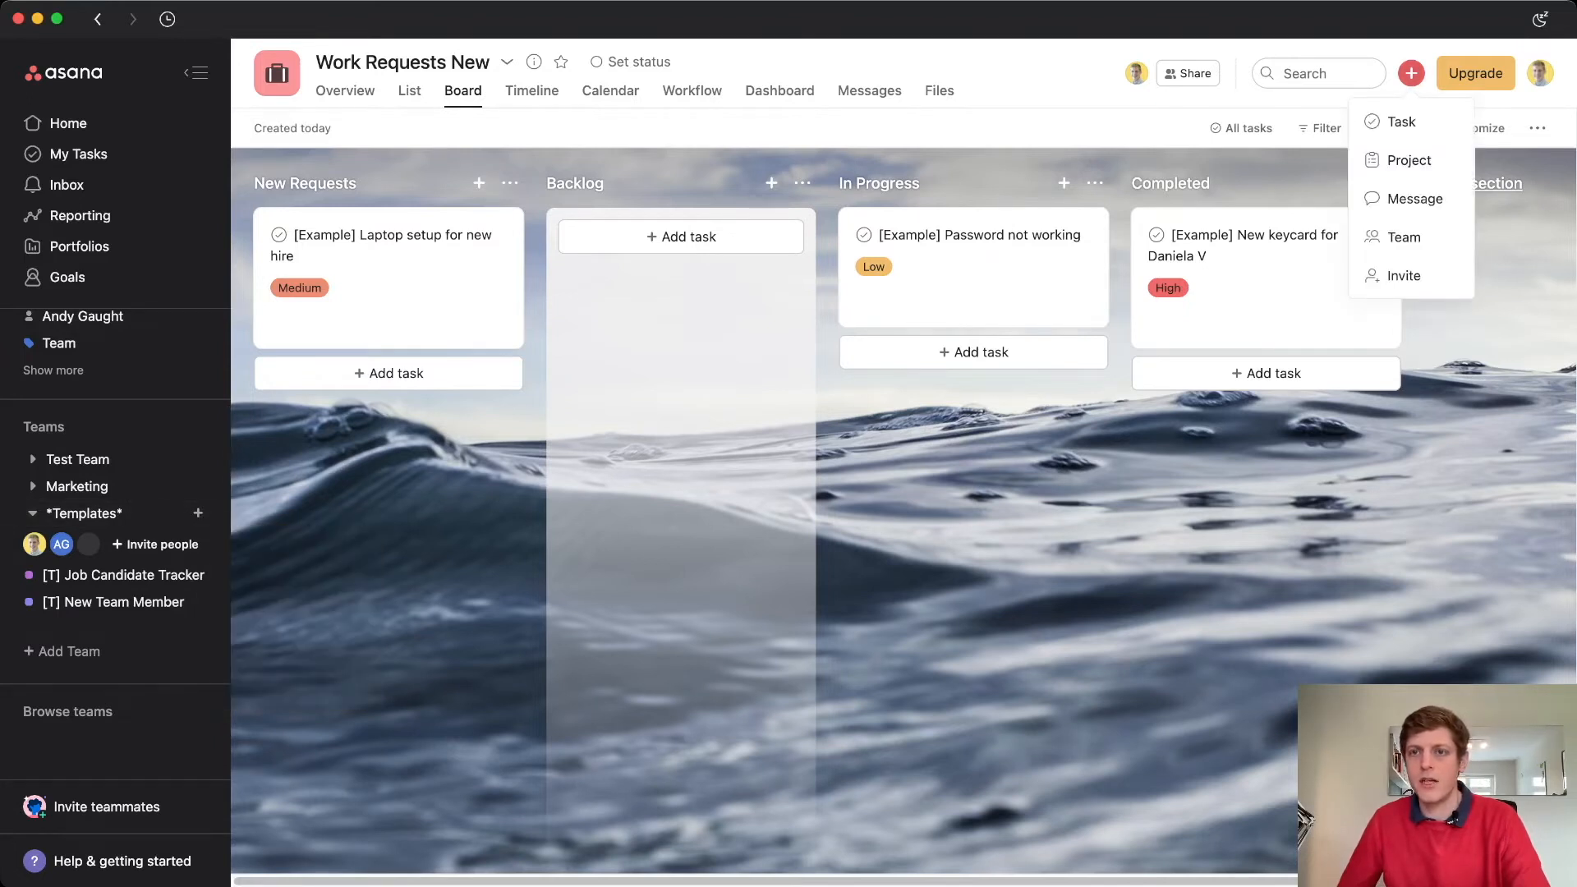
{"action": "left_click", "coordinate": [1408, 160]}
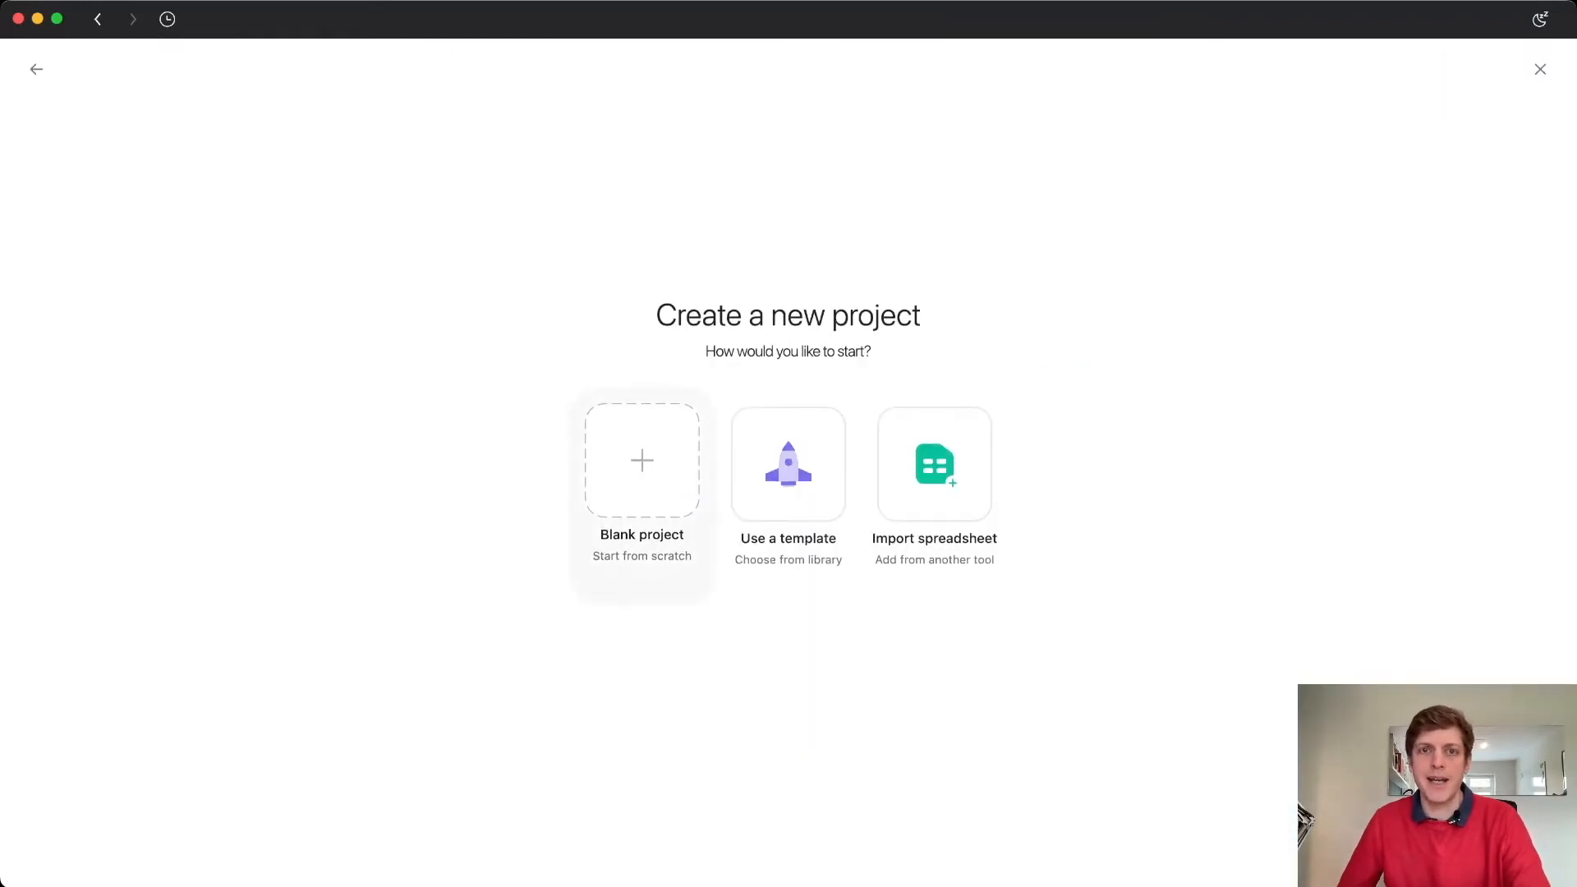
{"action": "left_click", "coordinate": [641, 472]}
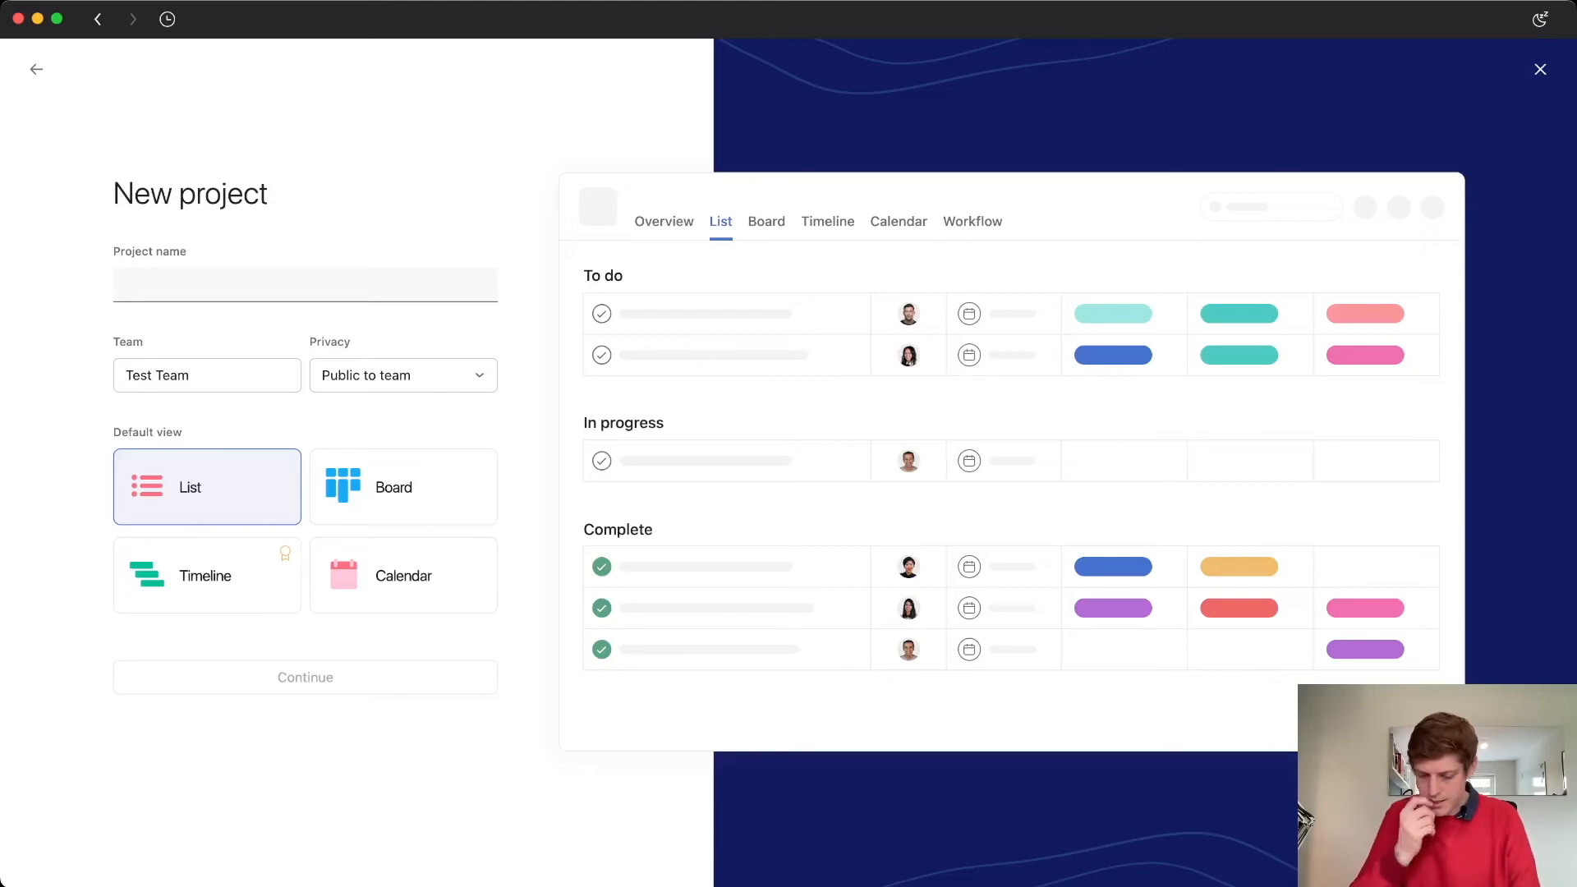
{"action": "type", "text": "Onboarding Template"}
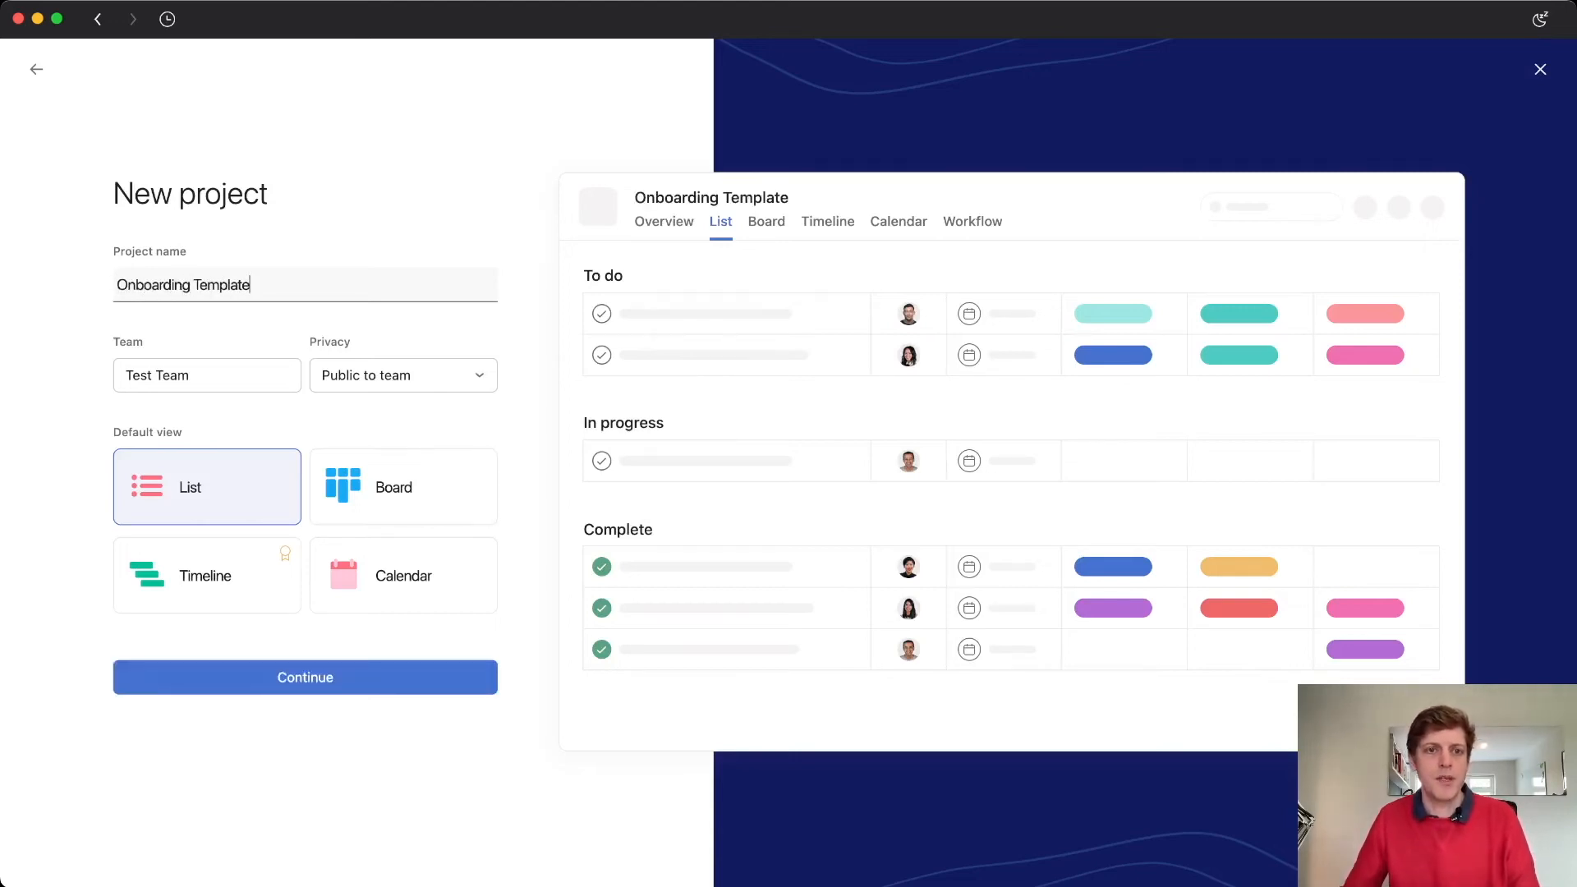
{"action": "key", "text": "Tab"}
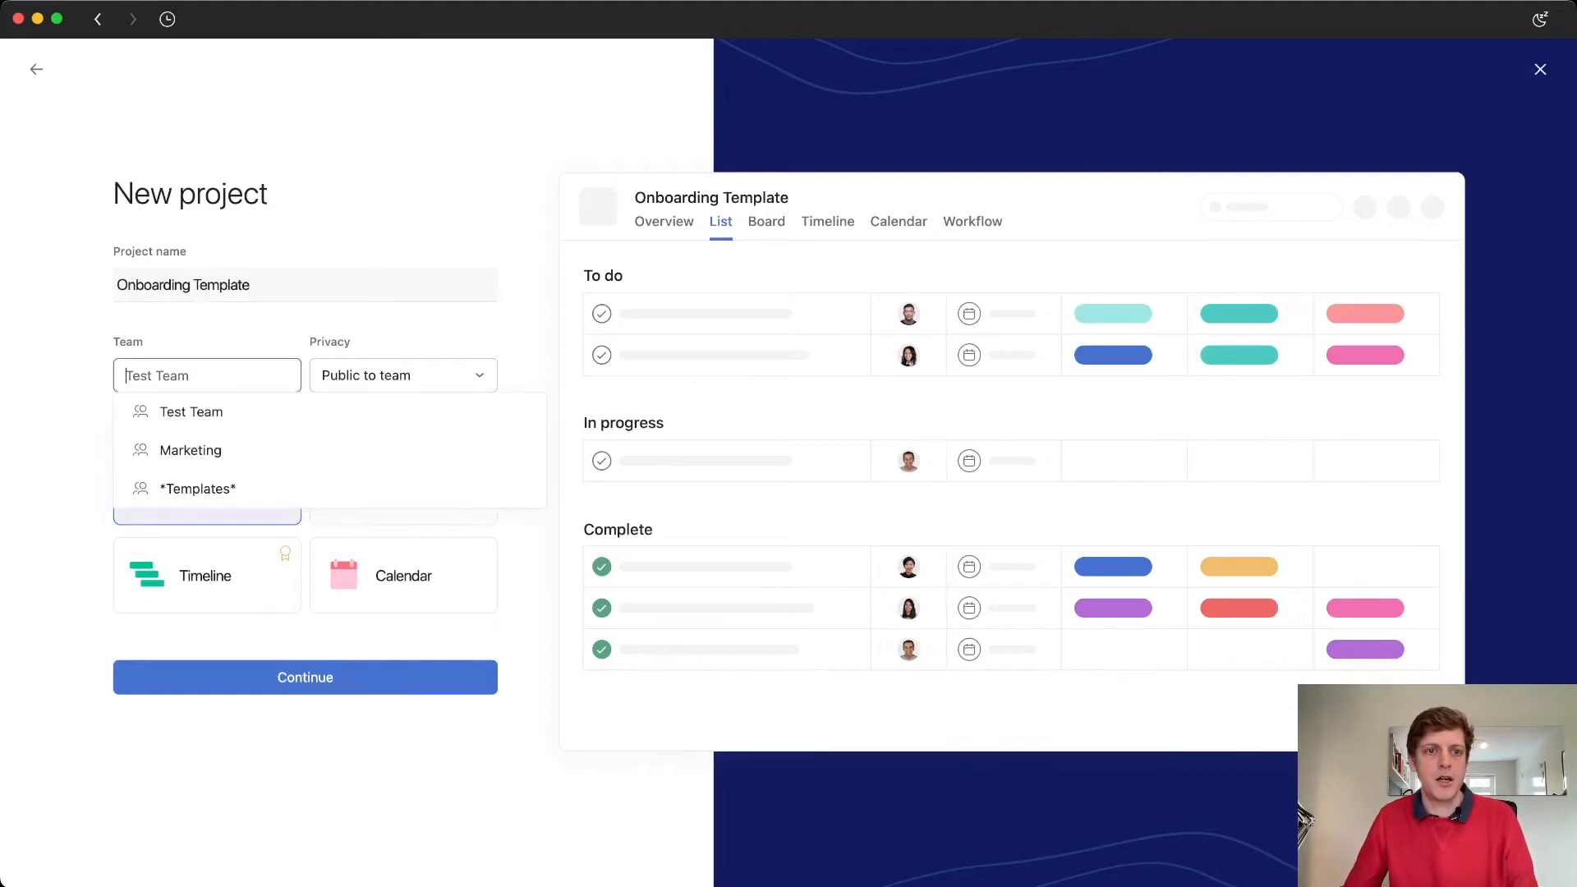
{"action": "key", "text": "Return"}
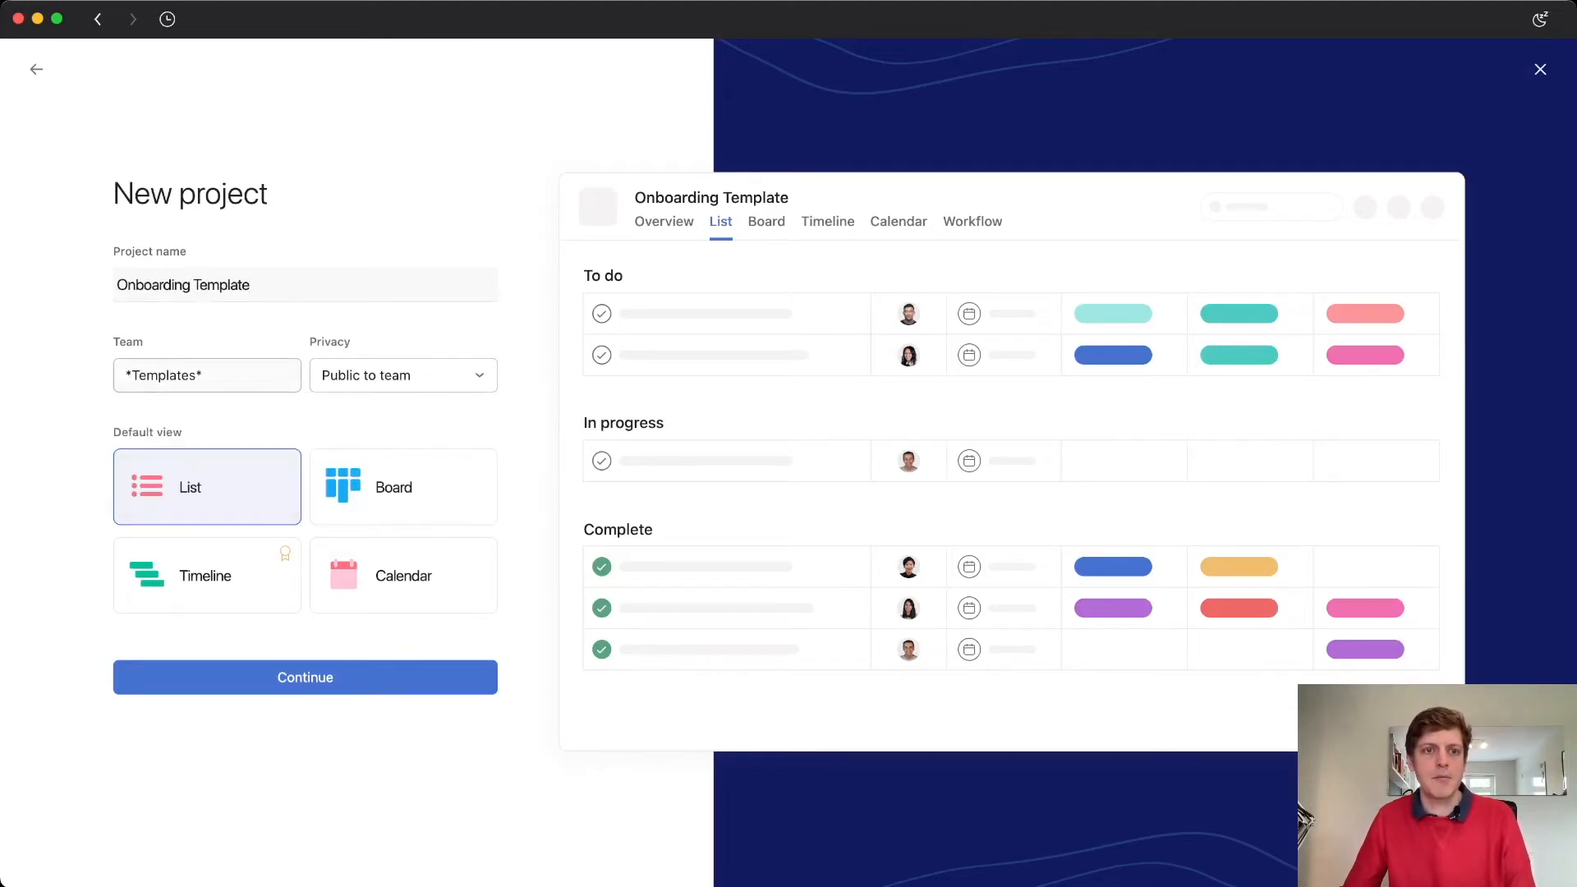
Step: Add the prefix "[T]" to the project name, set the default view to Board and continue the setup
{"action": "left_click", "coordinate": [128, 285]}
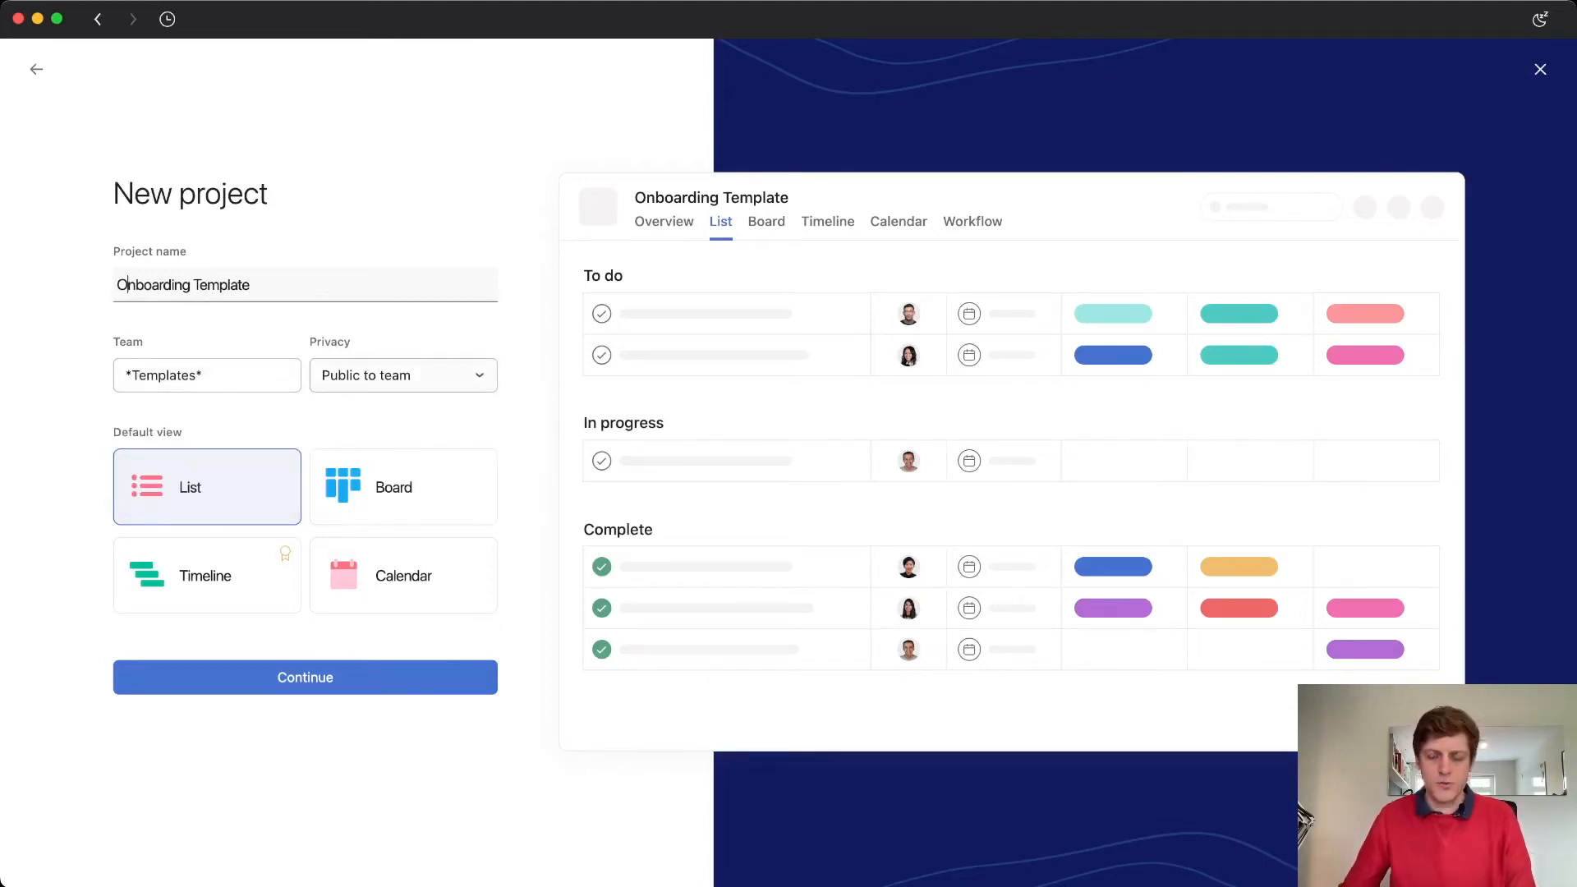
{"action": "key", "text": "Left"}
{"action": "type", "text": "[T"}
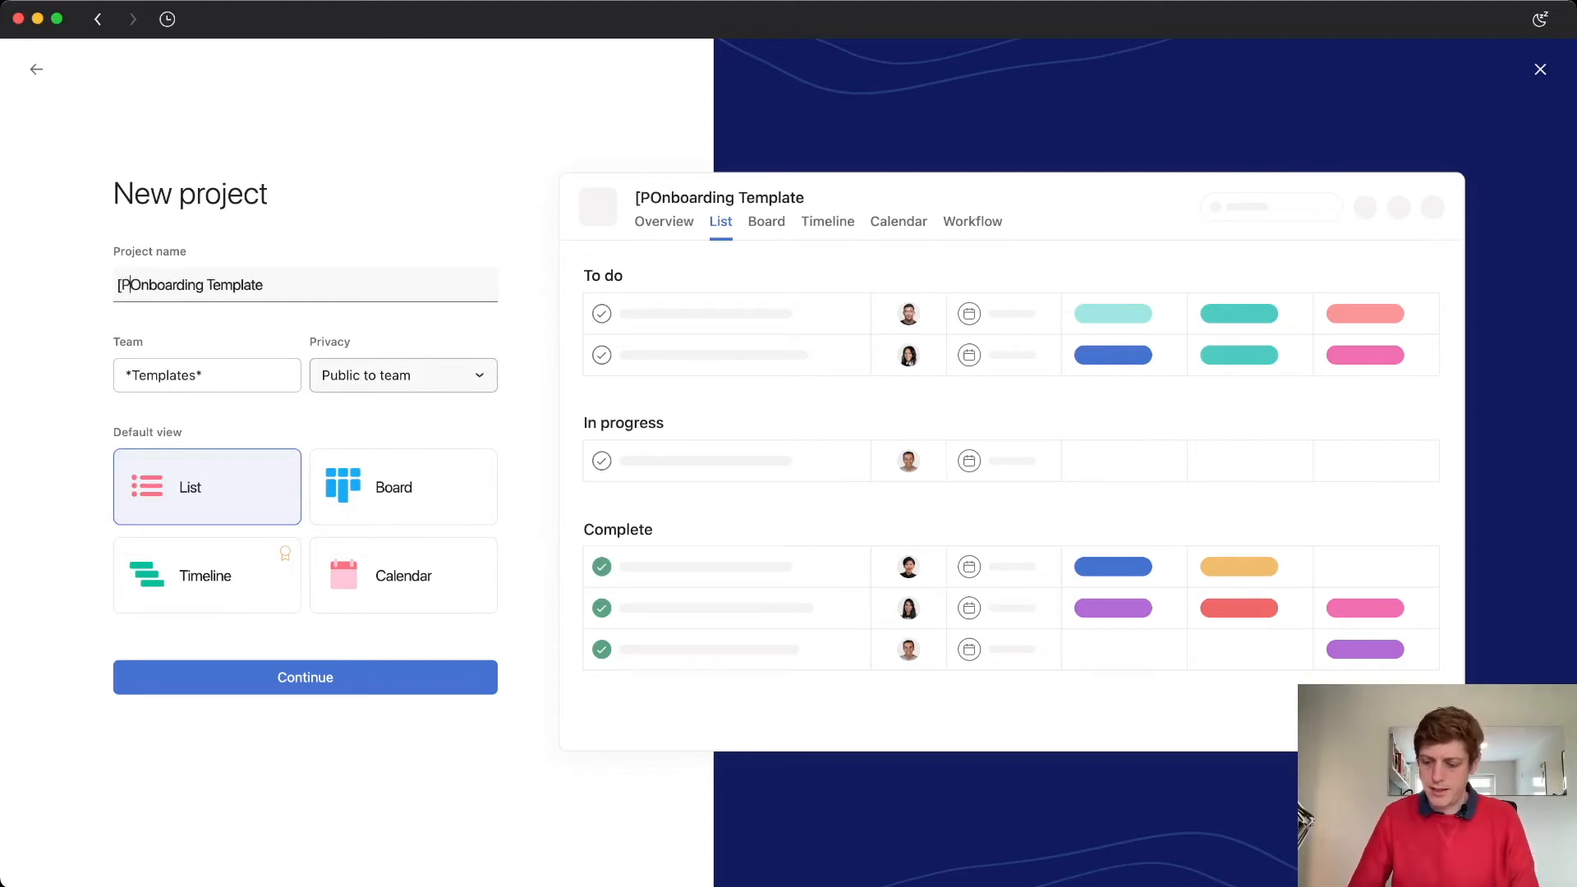
{"action": "type", "text": "]"}
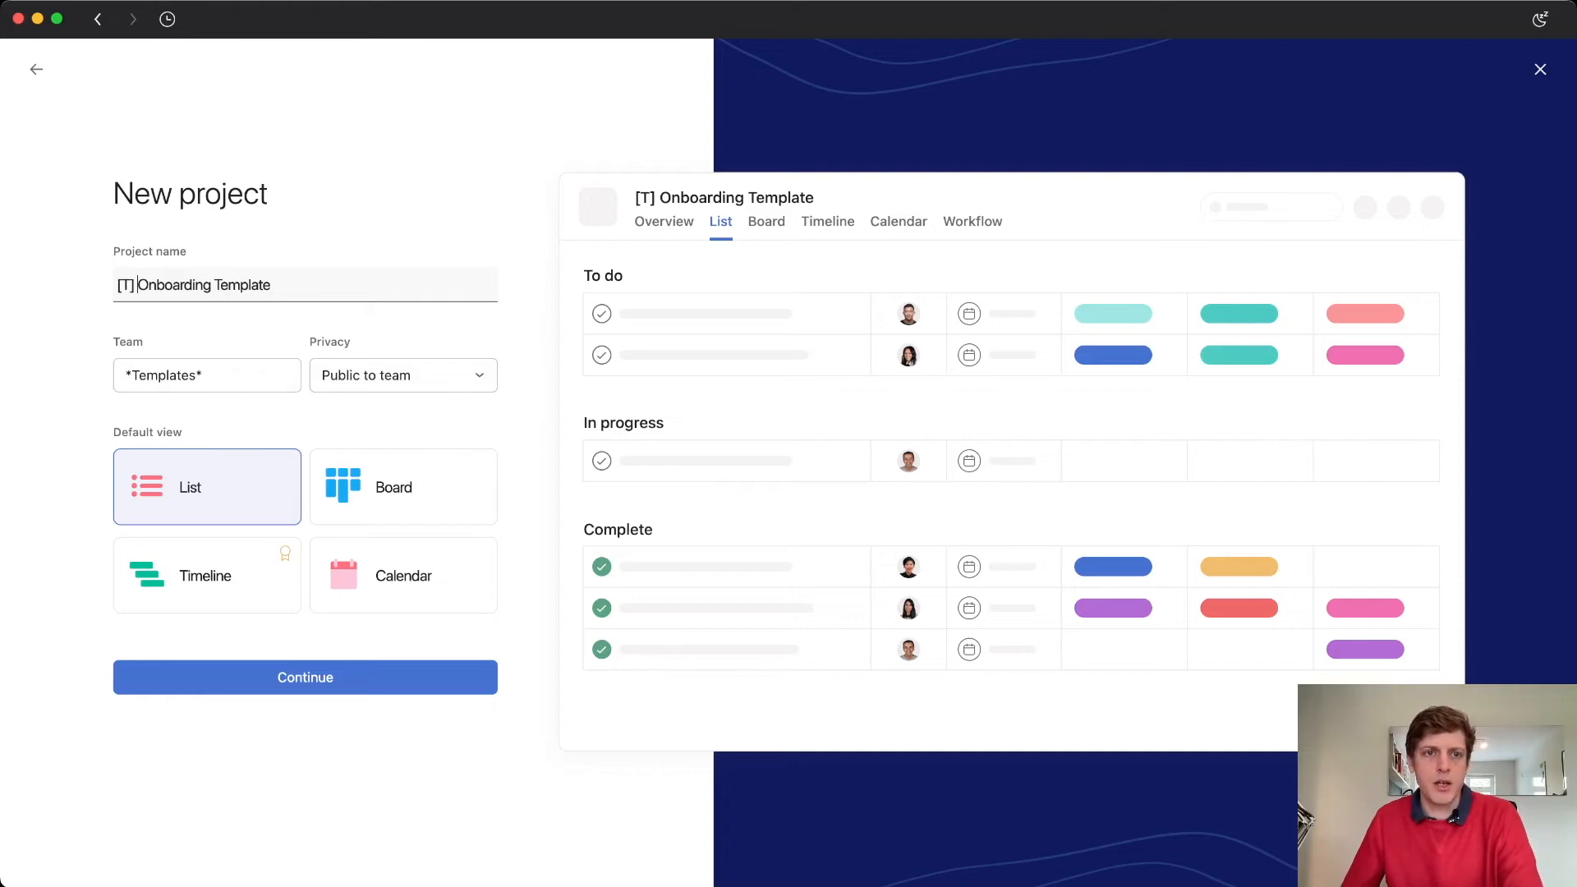
{"action": "left_click", "coordinate": [403, 487]}
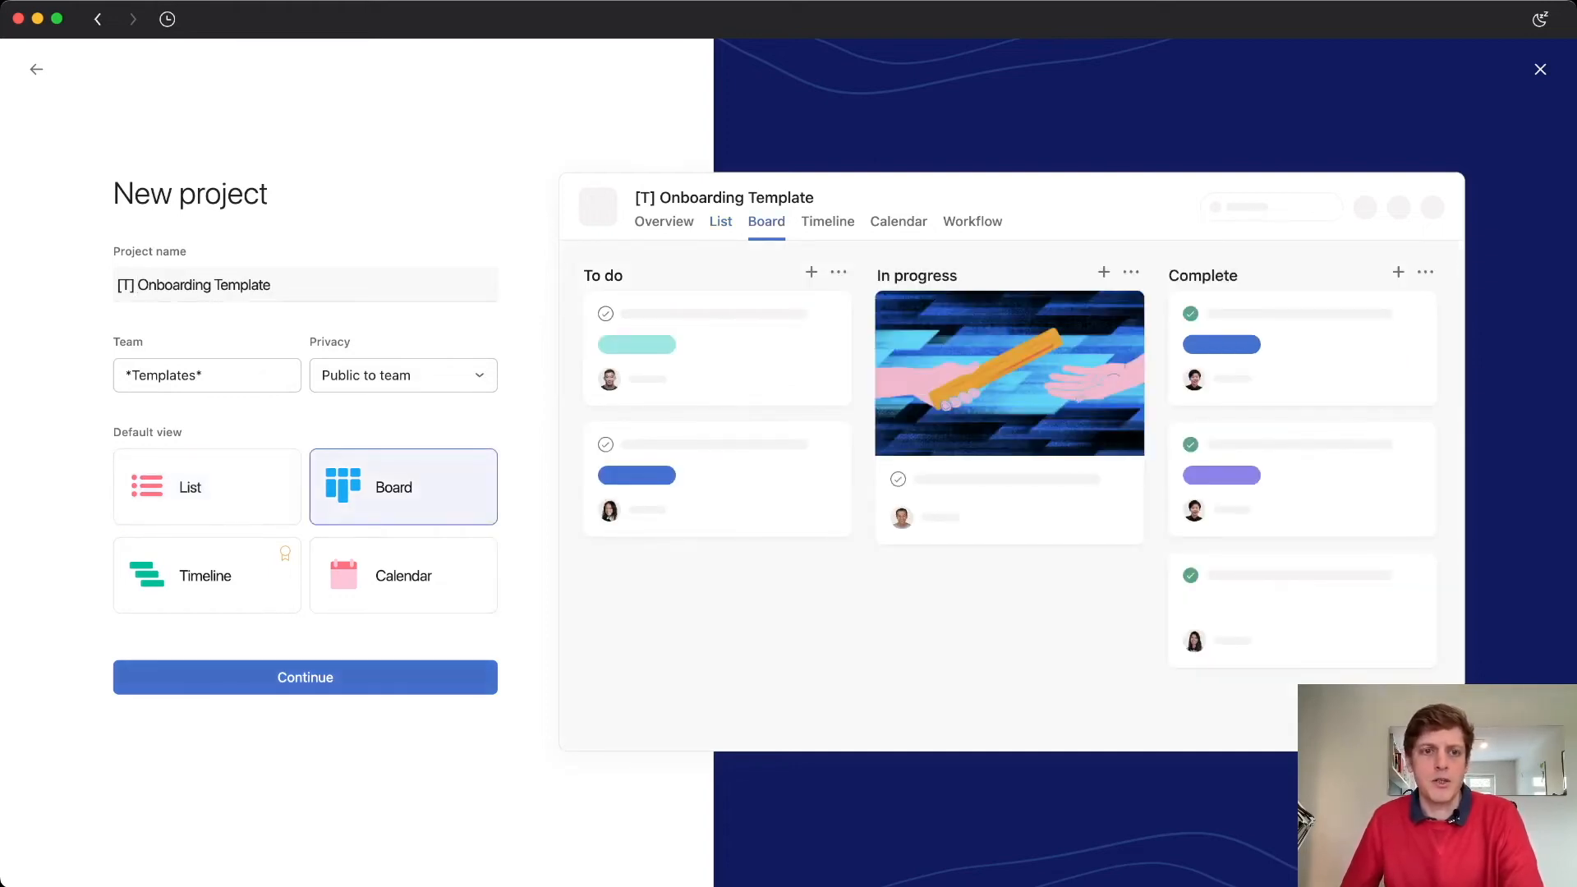
{"action": "left_click", "coordinate": [306, 677]}
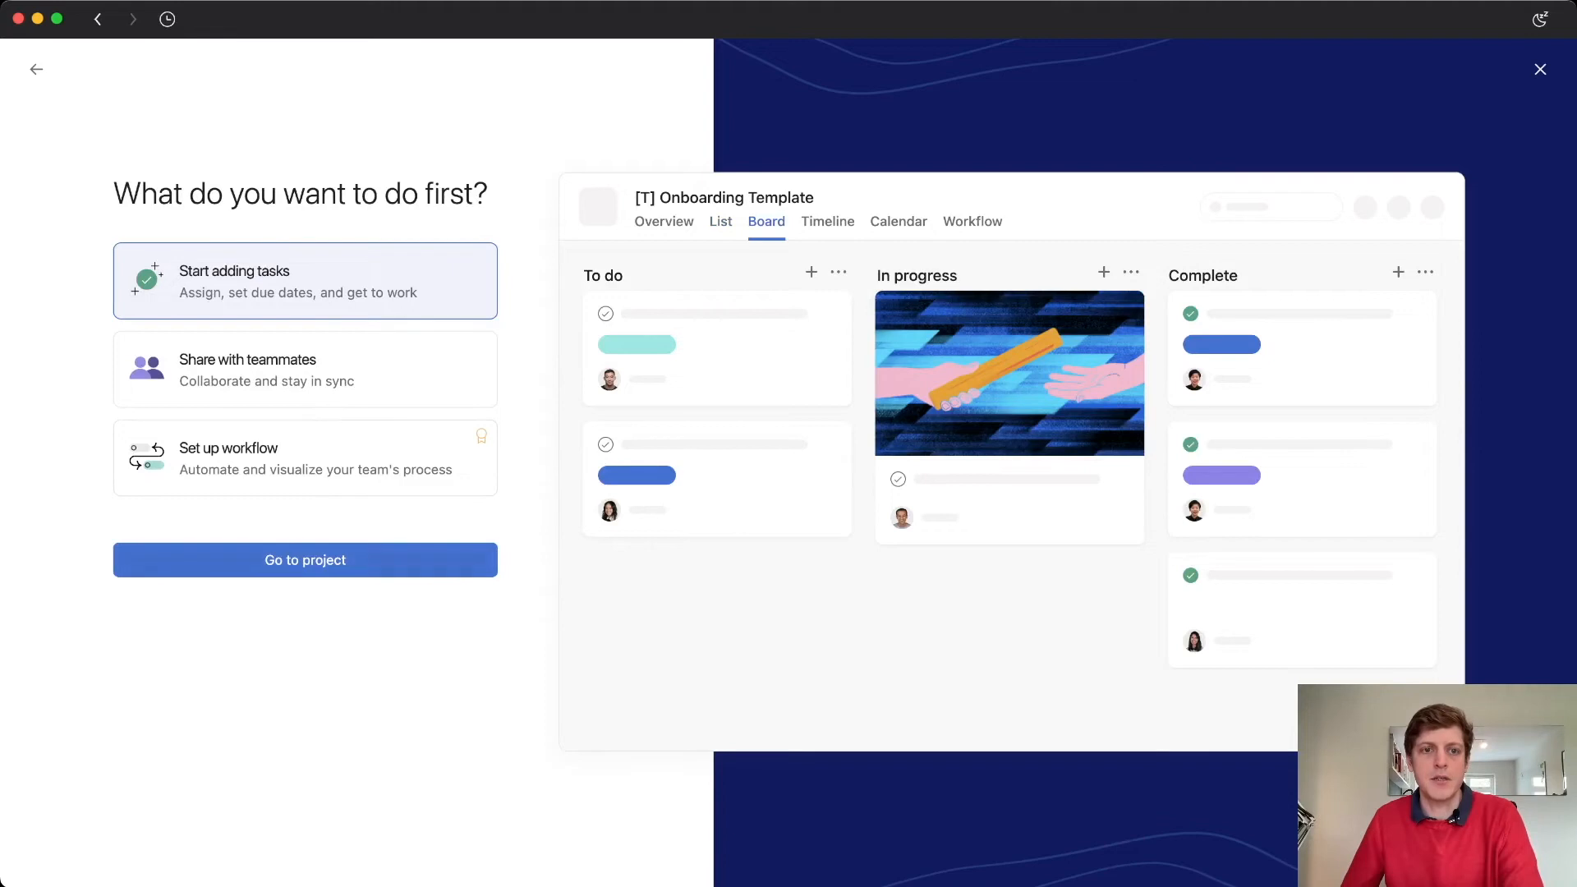
Step: Finish creating the "[T] Onboarding Template" project and open the name of its To do section for editing
{"action": "left_click", "coordinate": [306, 559]}
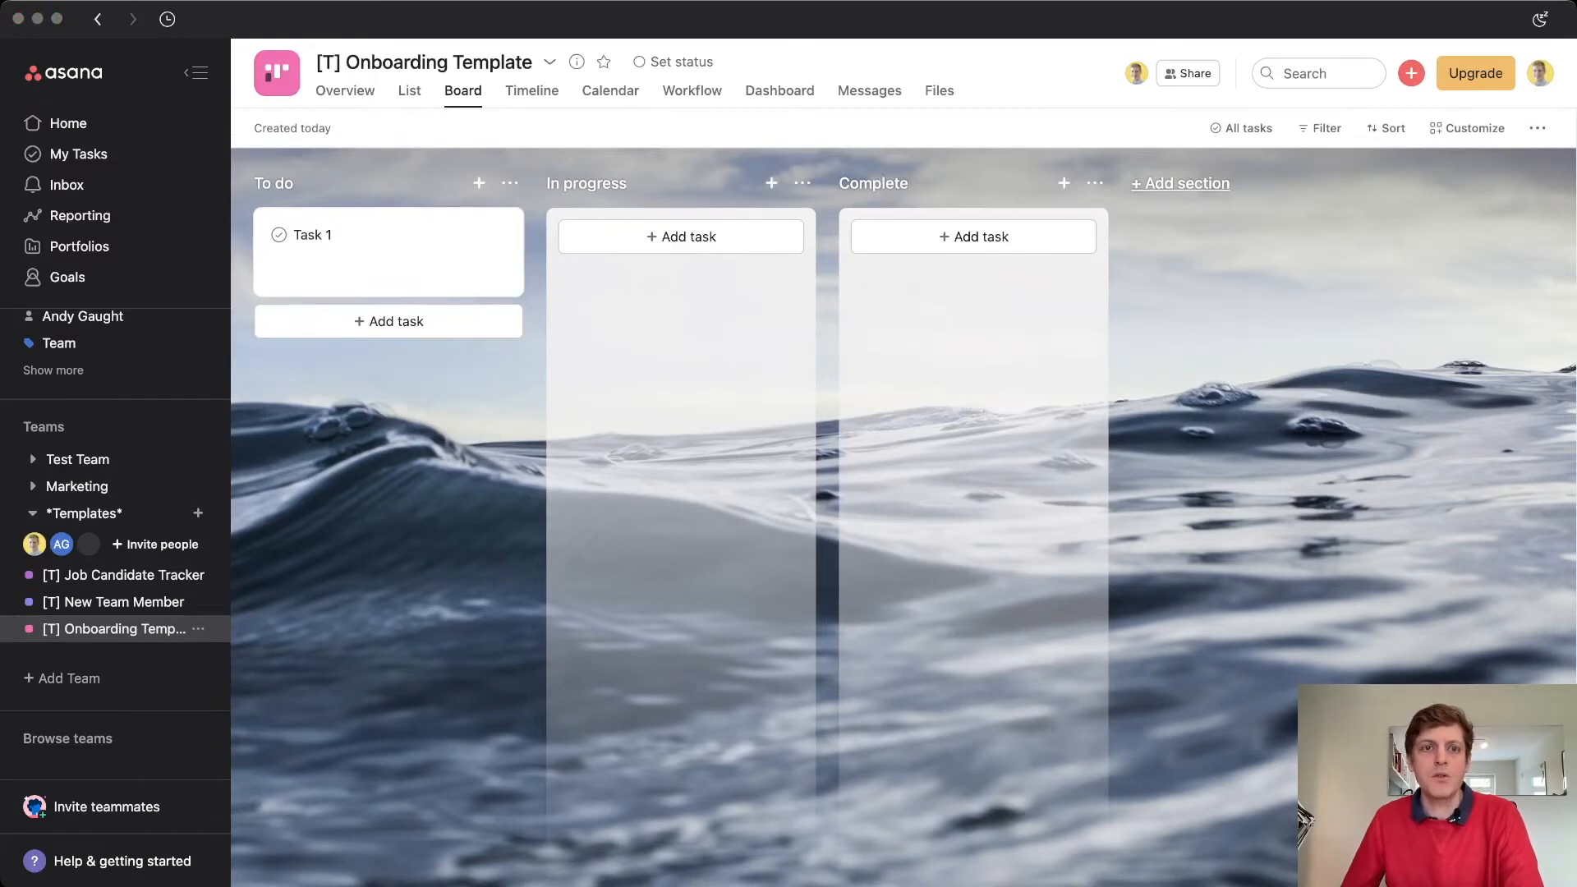
{"action": "left_click", "coordinate": [276, 183]}
{"action": "double_click", "coordinate": [275, 183]}
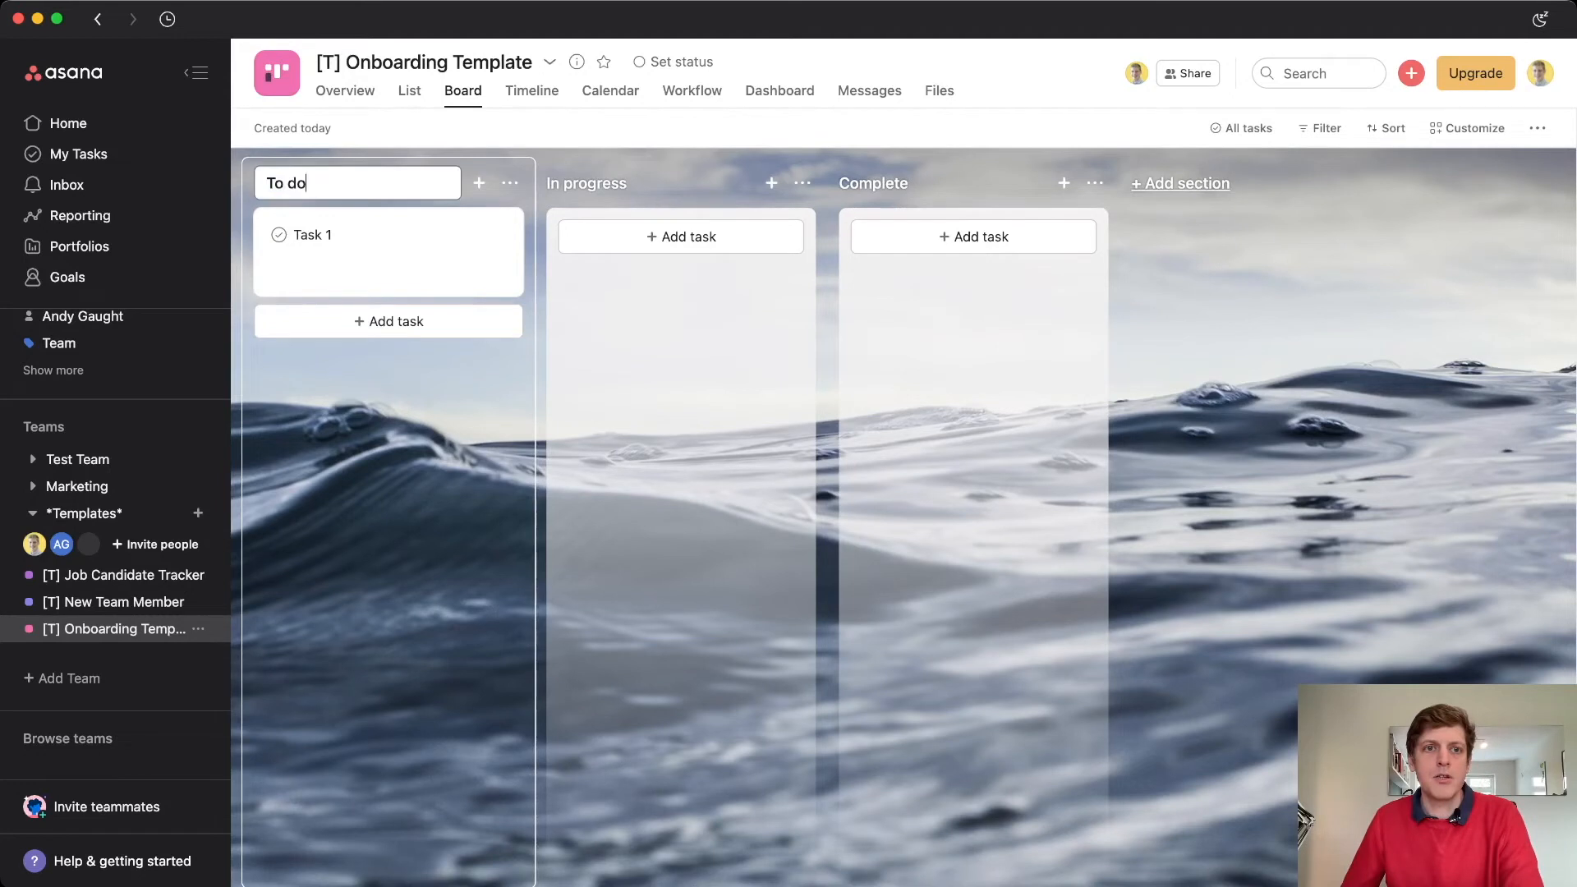
{"action": "triple_click", "coordinate": [296, 183]}
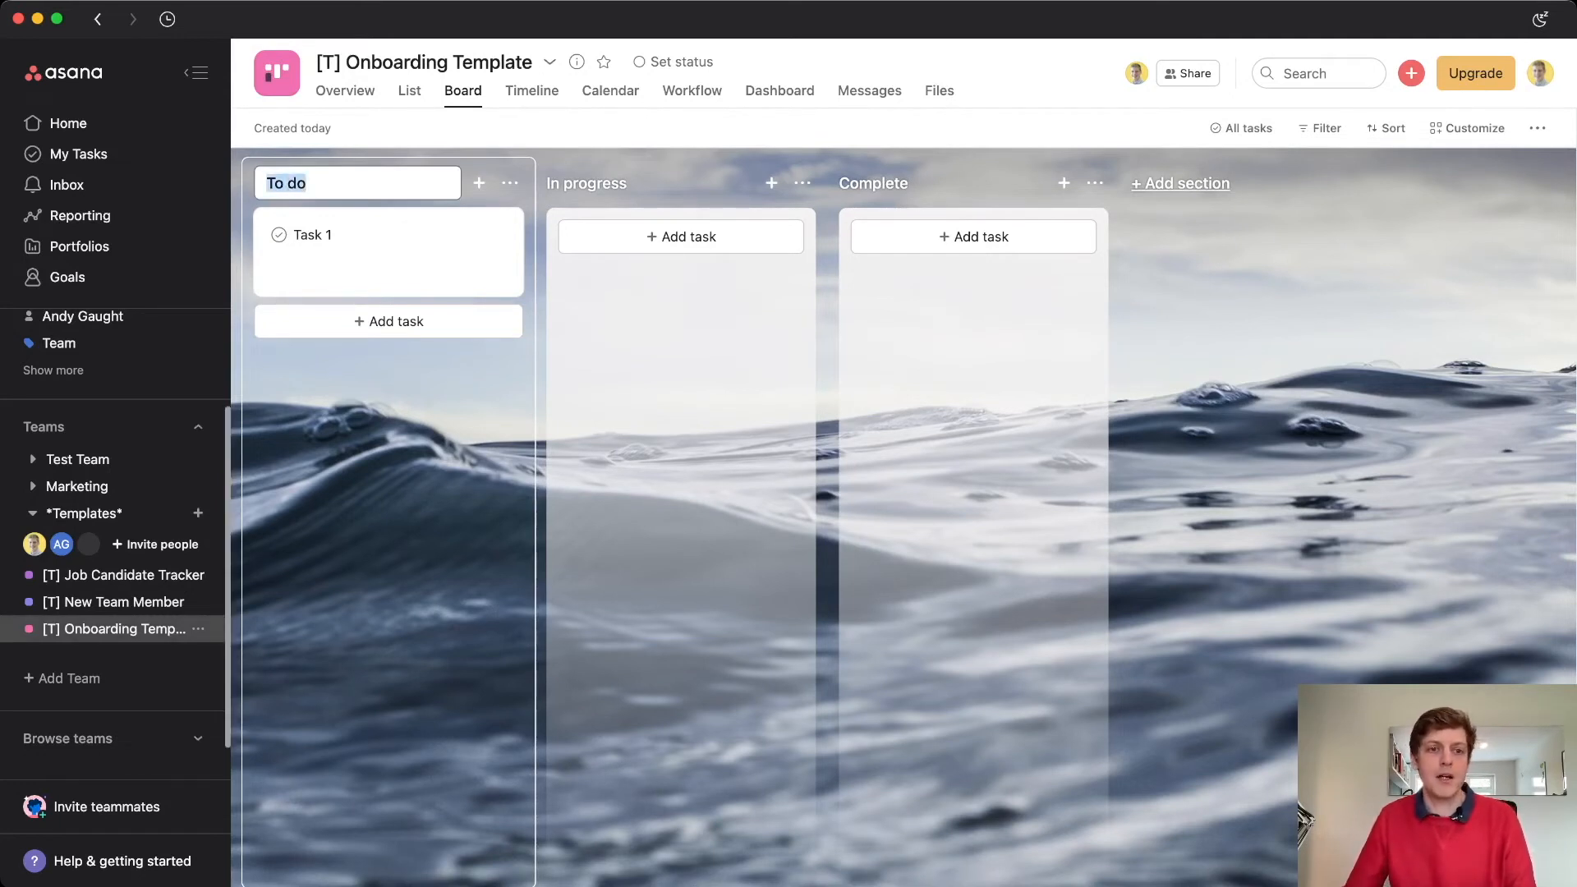
Step: Review the [T] New Team Member board, then the description and subtasks of the Template Candidate task in [T] Job Candidate Tracker
{"action": "left_click", "coordinate": [113, 602]}
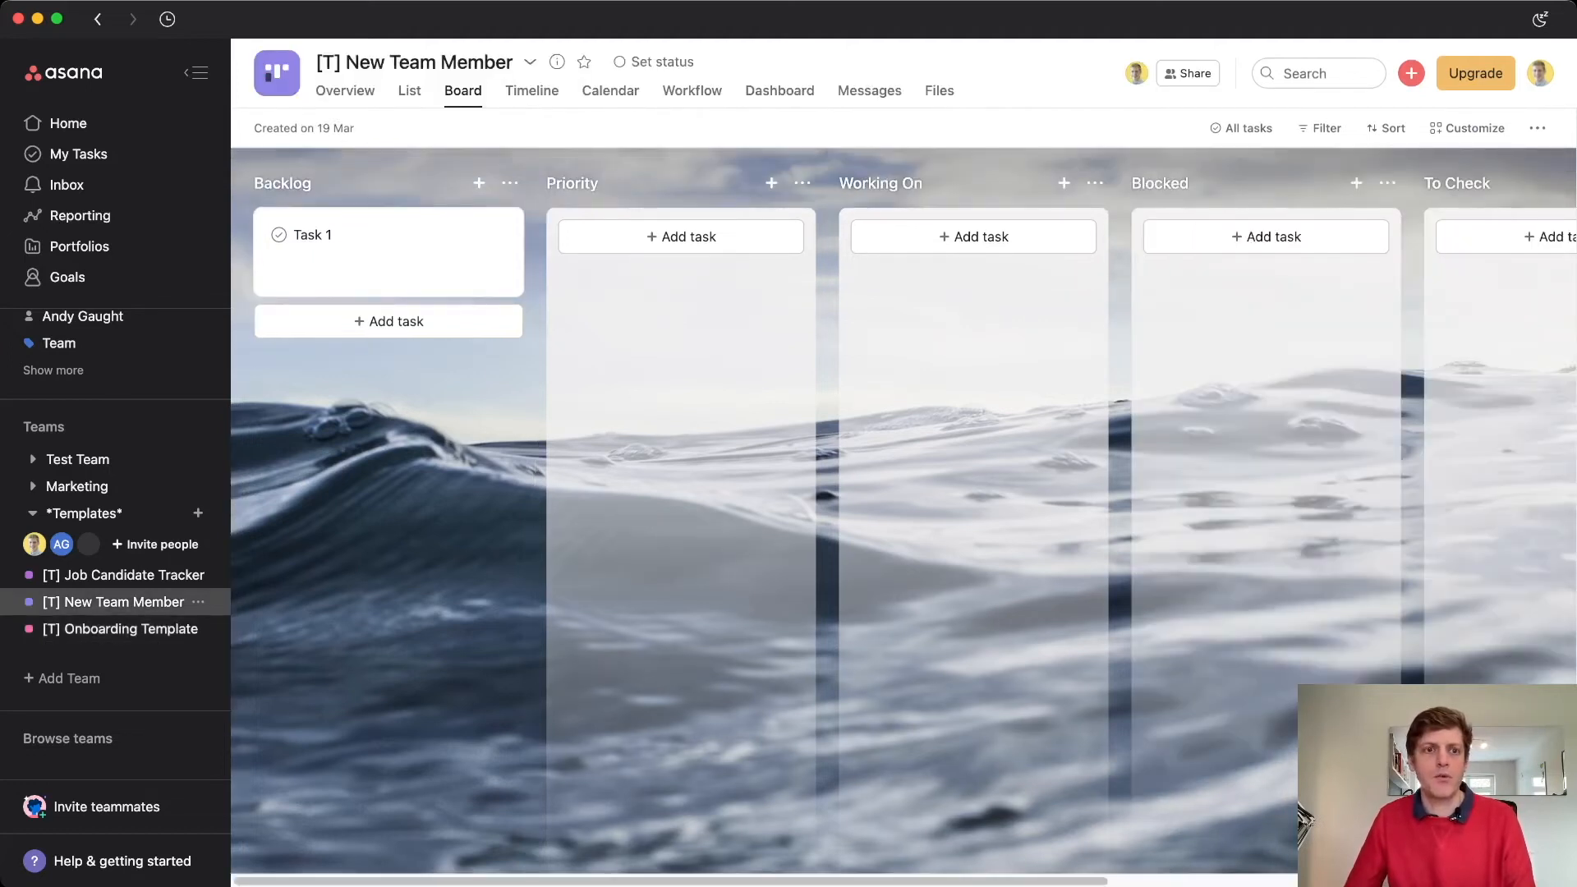
{"action": "left_click", "coordinate": [115, 575]}
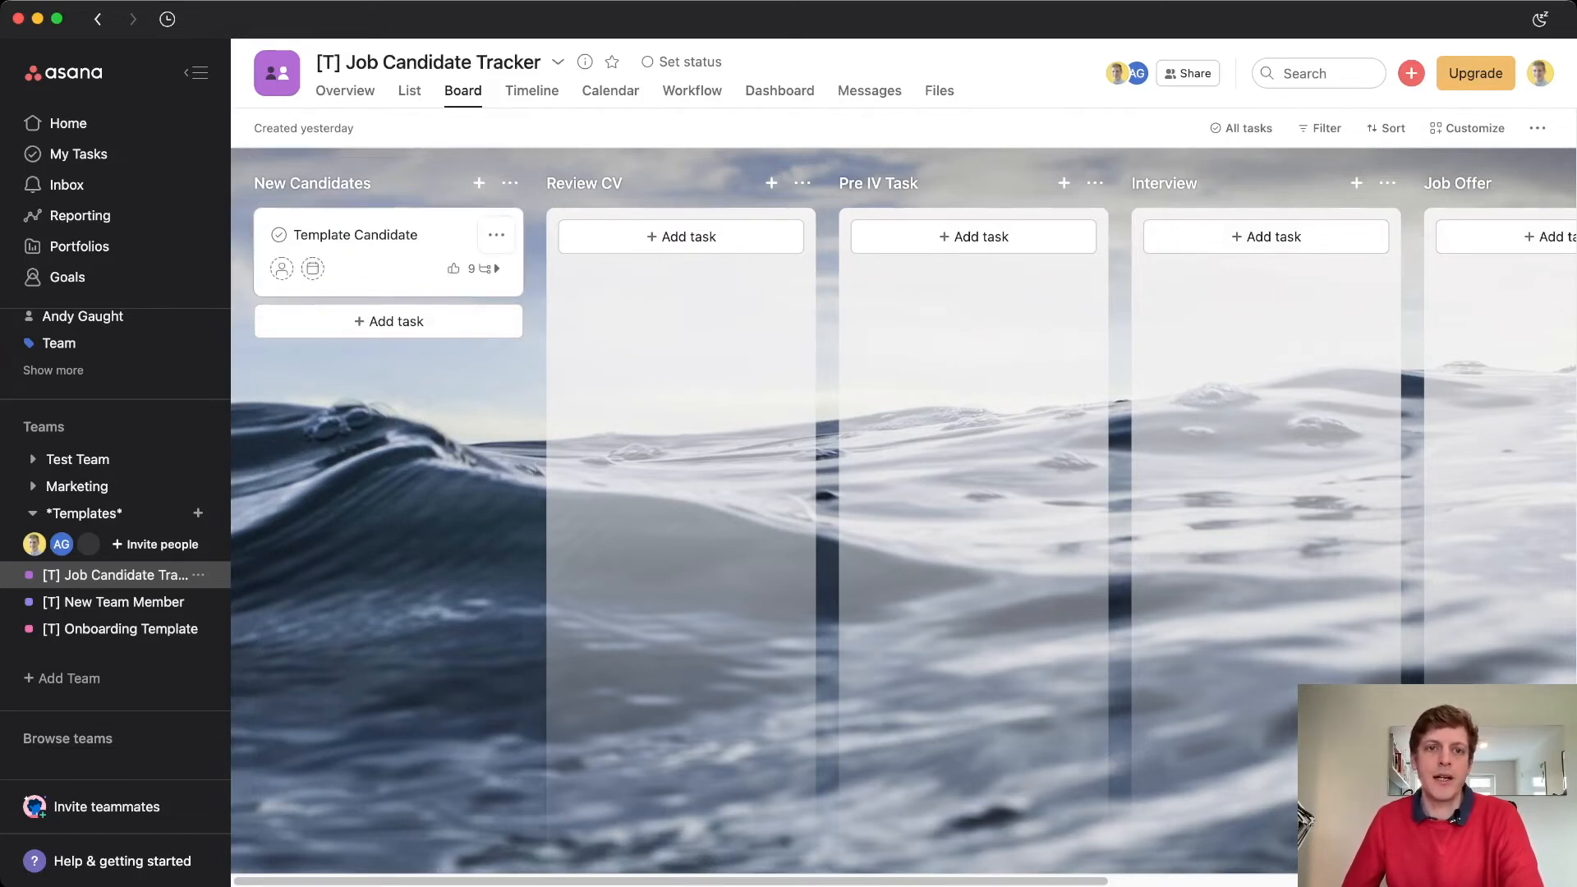
{"action": "left_click", "coordinate": [387, 251]}
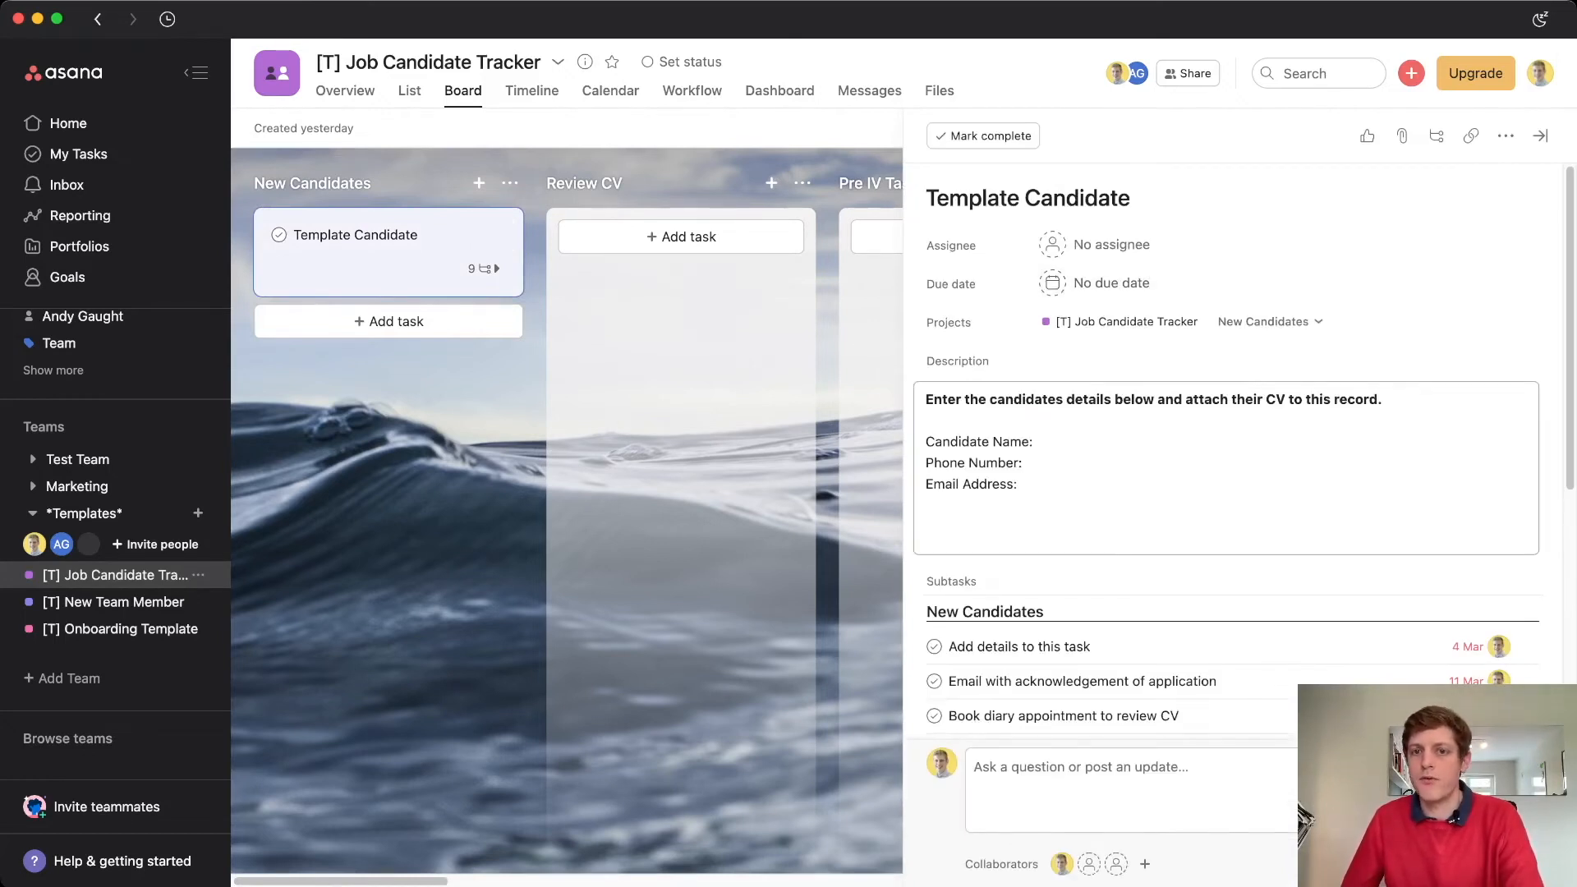
{"action": "scroll", "coordinate": [1232, 492], "scroll_direction": "down", "scroll_amount": 4}
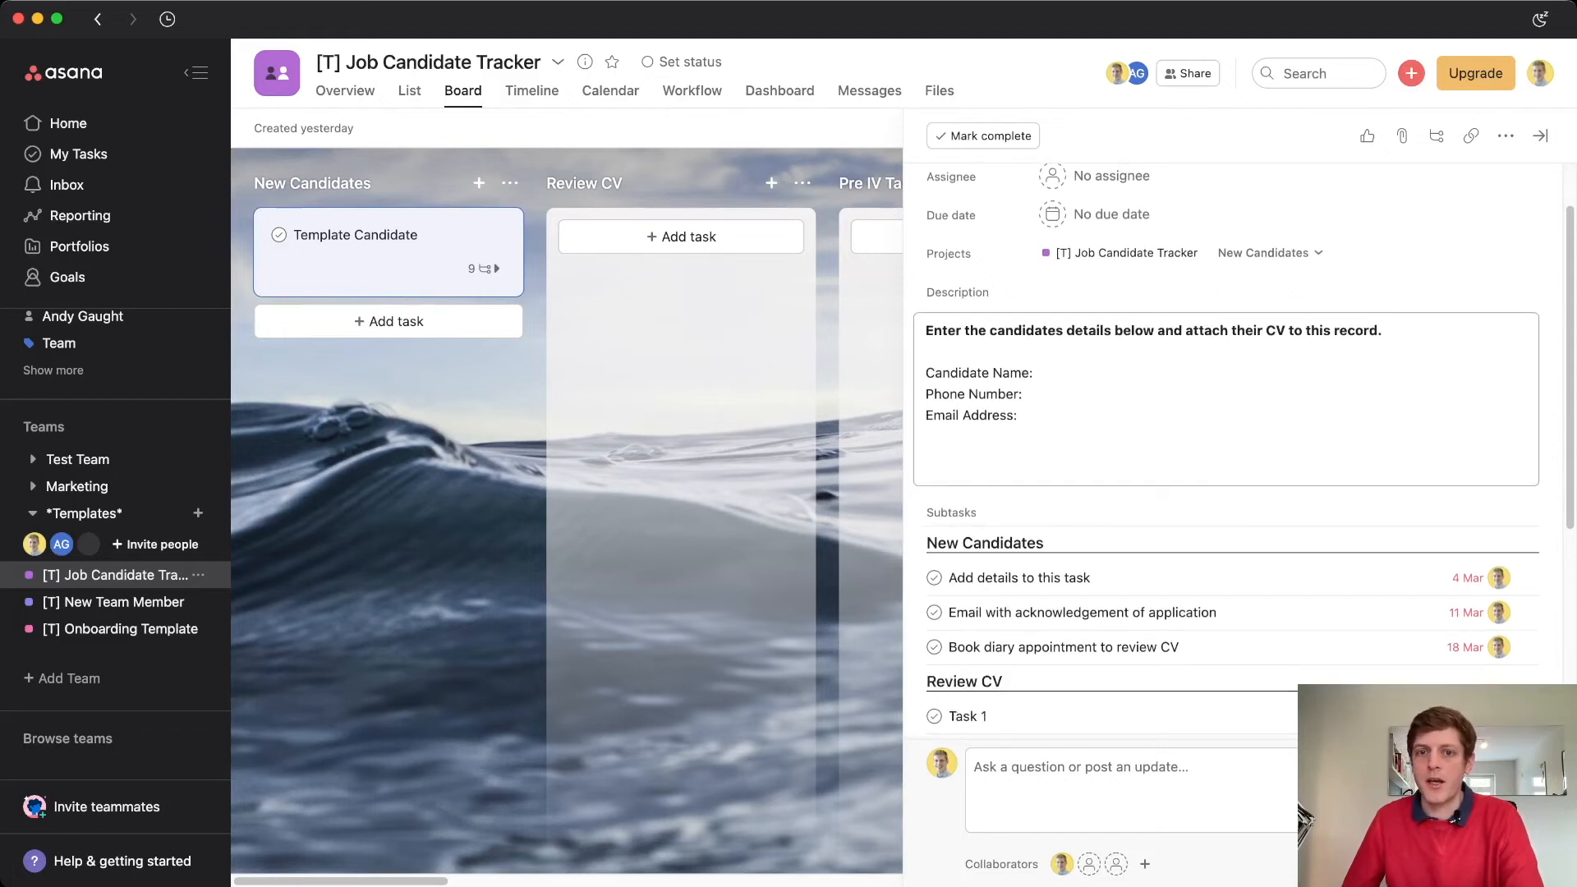
{"action": "scroll", "coordinate": [1232, 492], "scroll_direction": "down", "scroll_amount": 3}
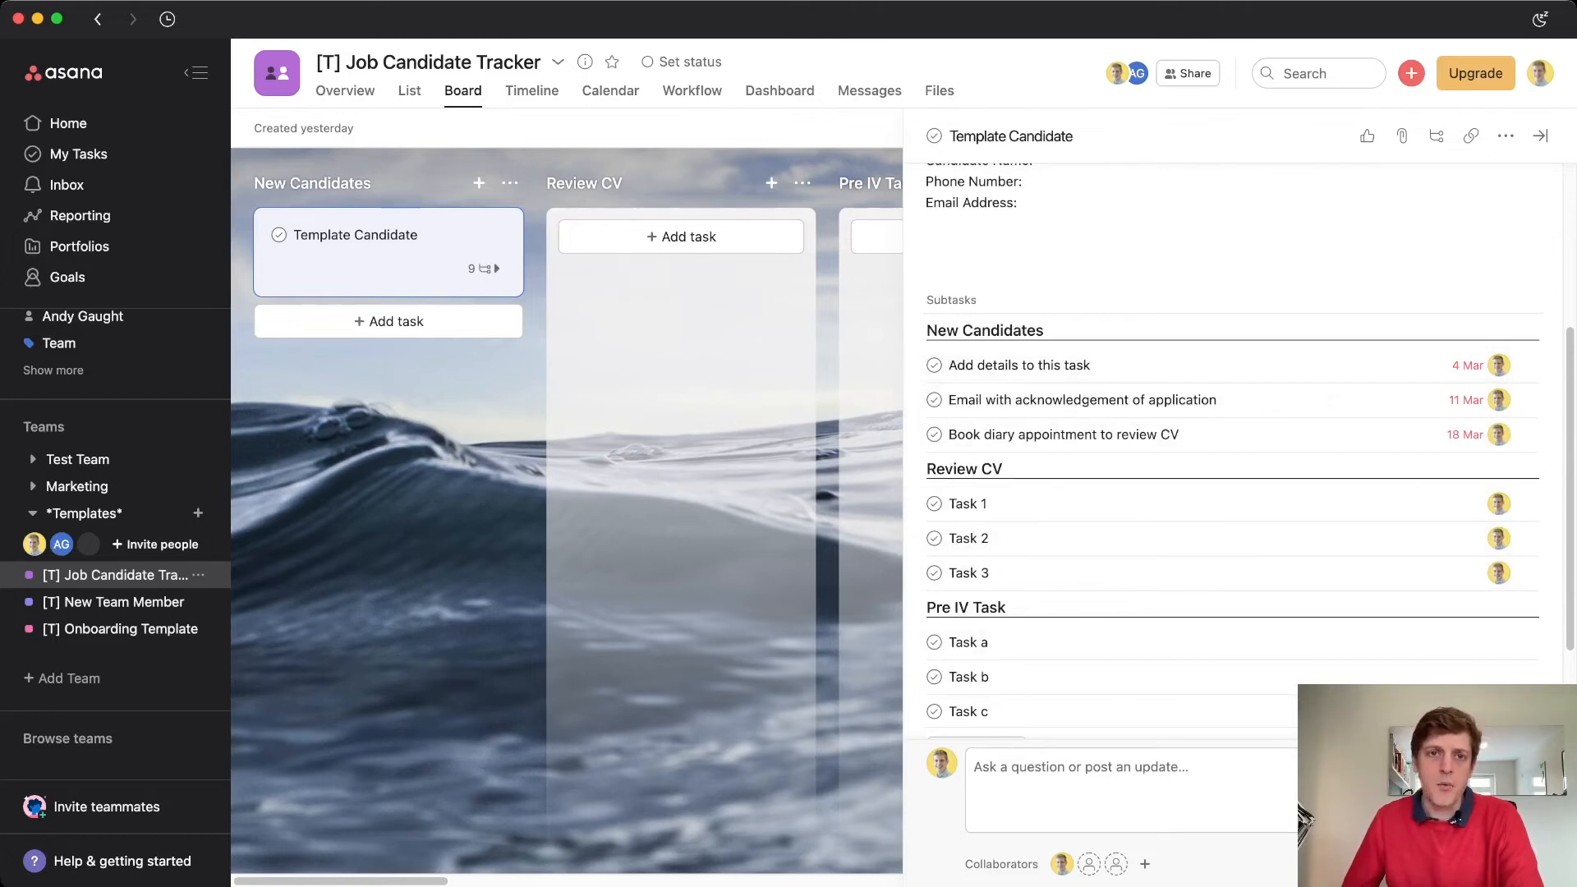
{"action": "key", "text": "Escape"}
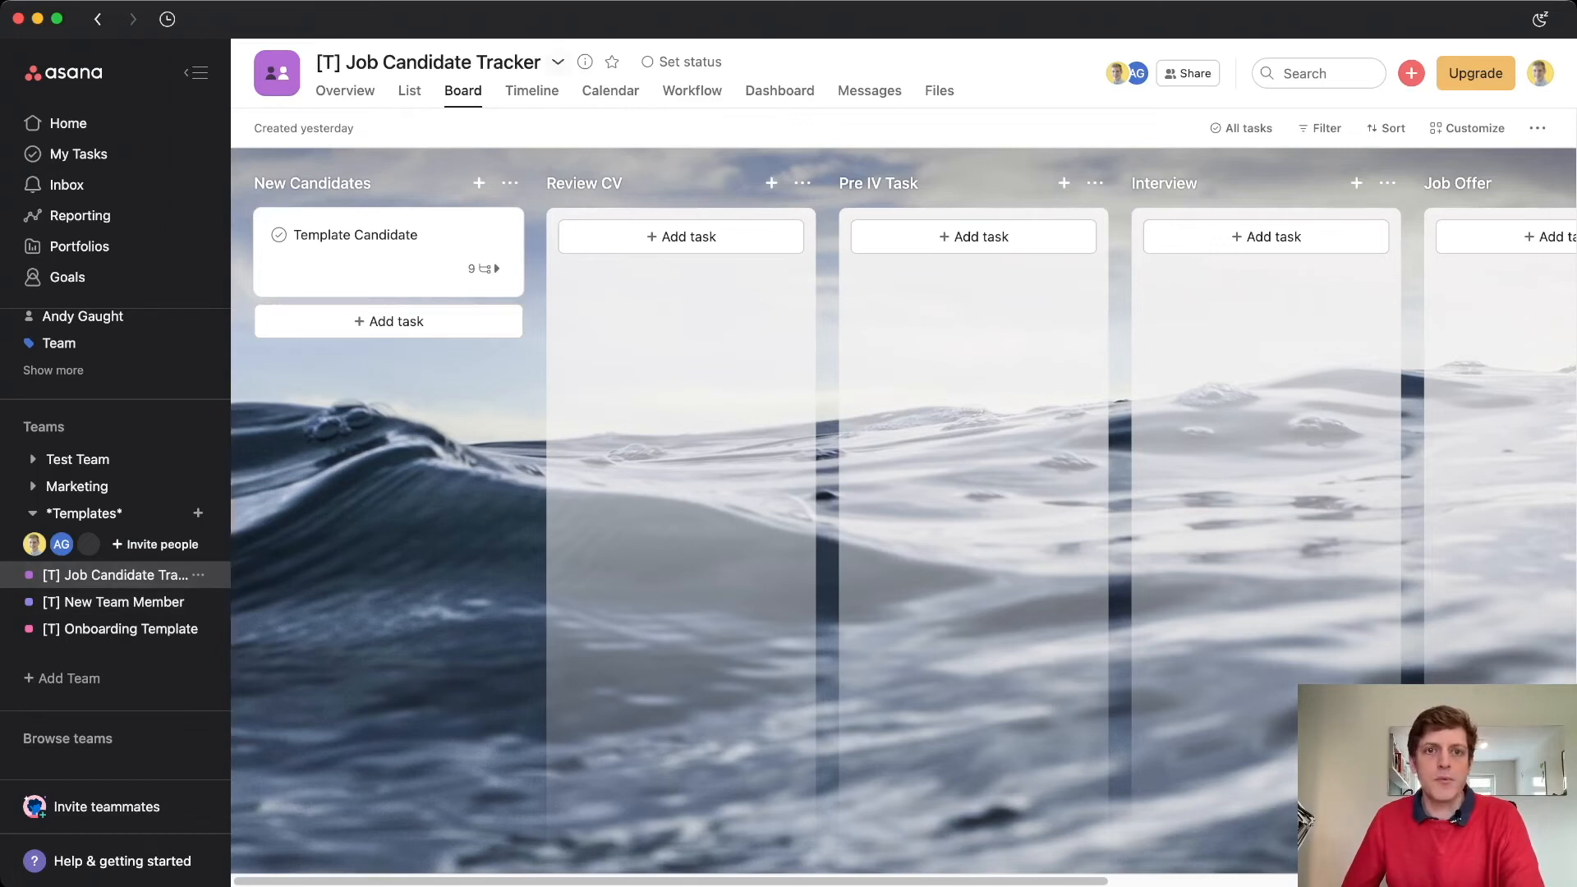
Step: Start duplicating the [T] Job Candidate Tracker project and name the copy "Job Candidate Web Developer"
{"action": "left_click", "coordinate": [557, 62]}
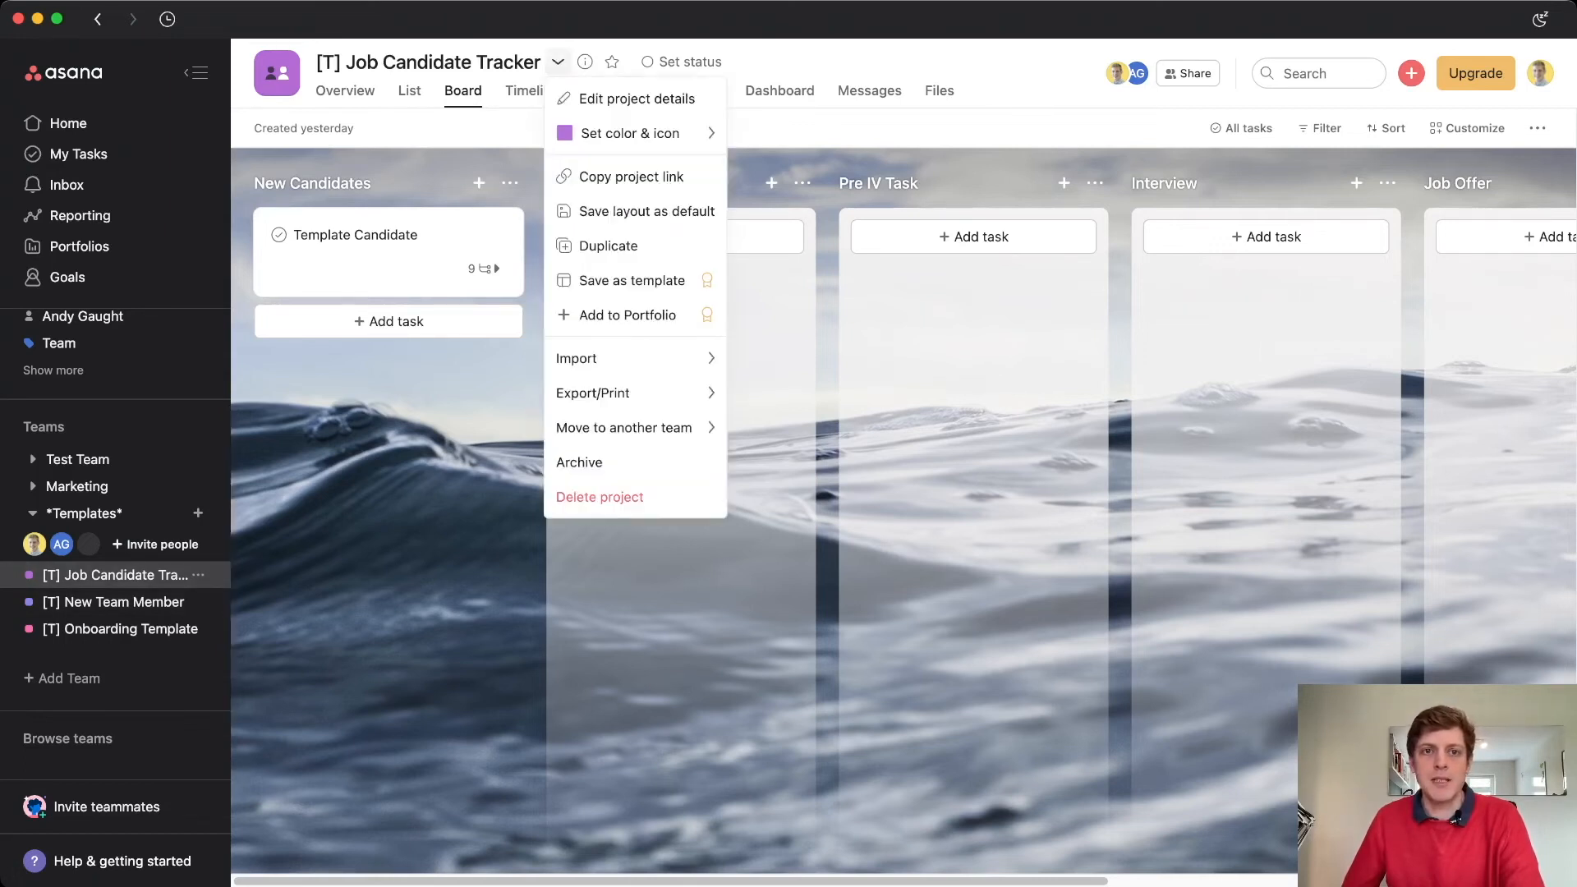
{"action": "left_click", "coordinate": [609, 246]}
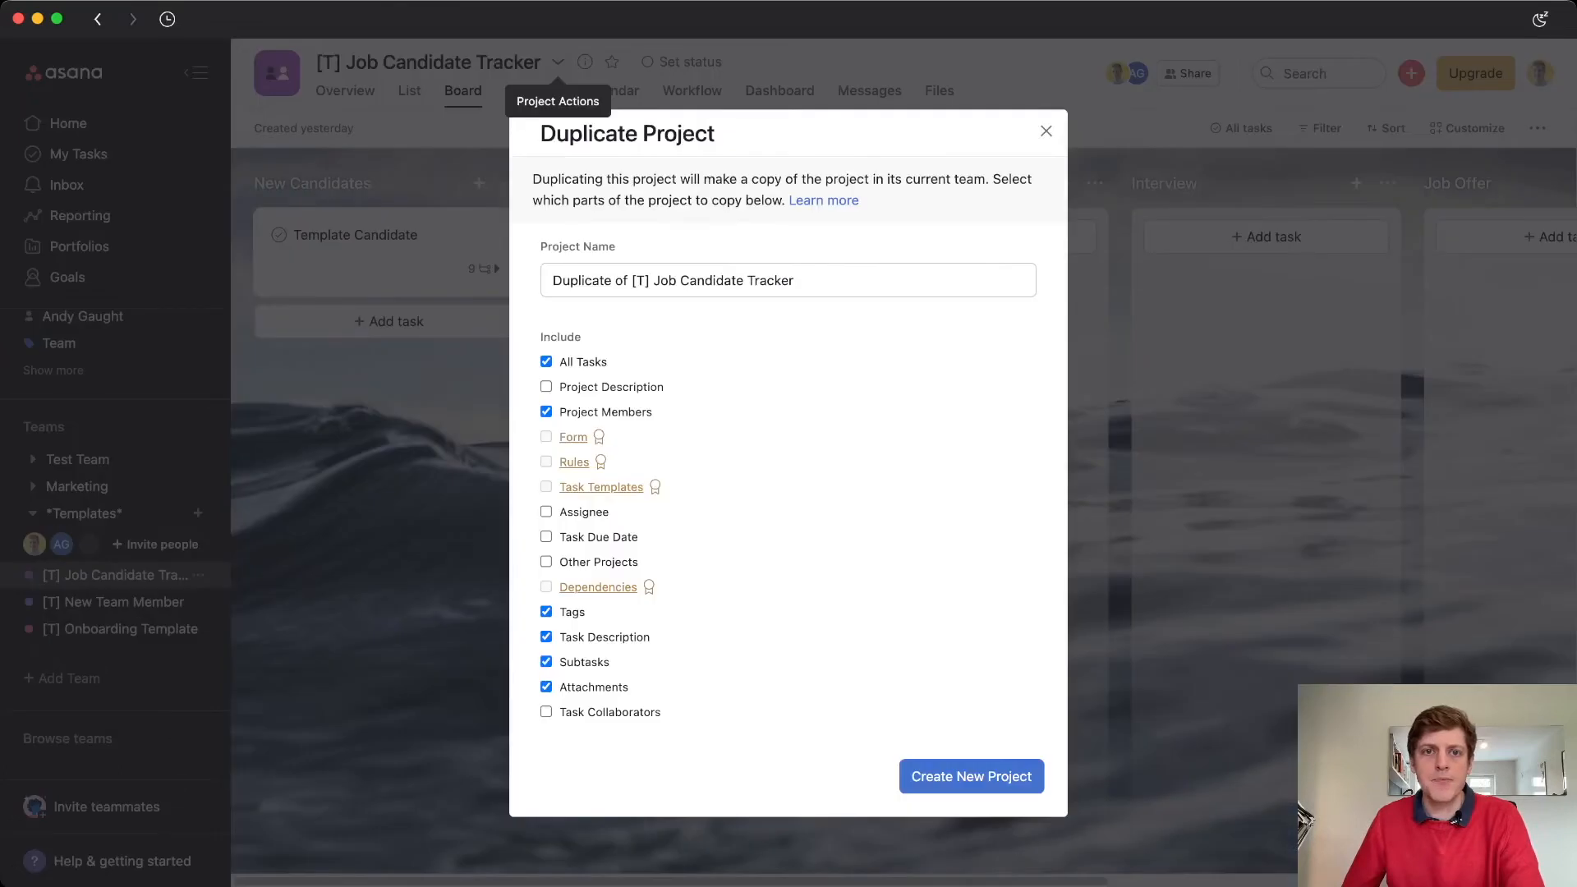
{"action": "left_click", "coordinate": [629, 281]}
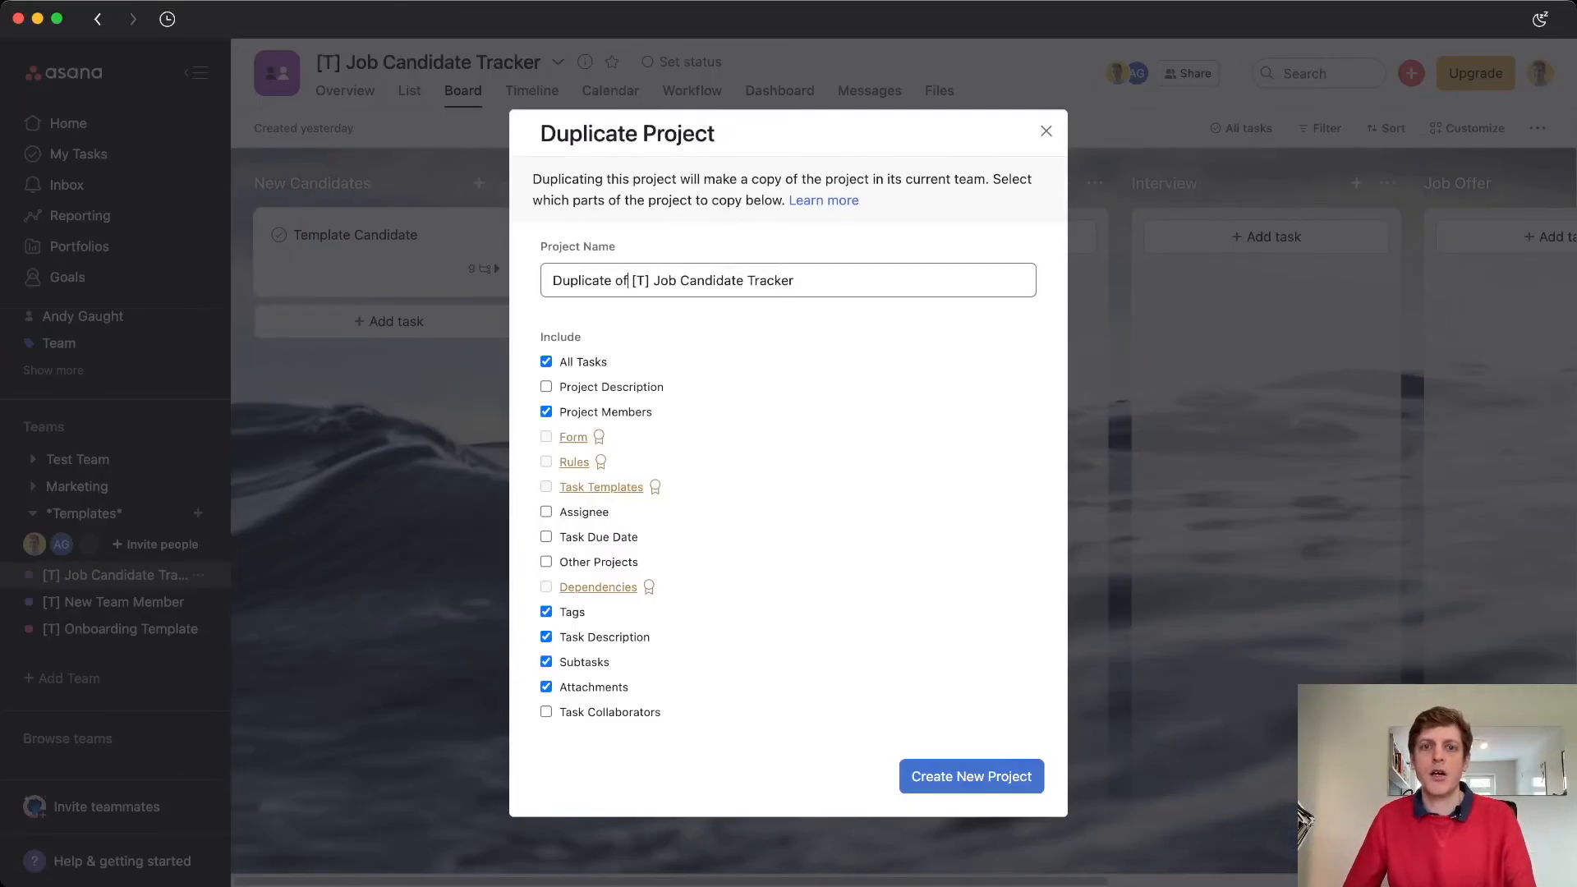
{"action": "key", "text": "shift+Down"}
{"action": "key", "text": "shift+Up"}
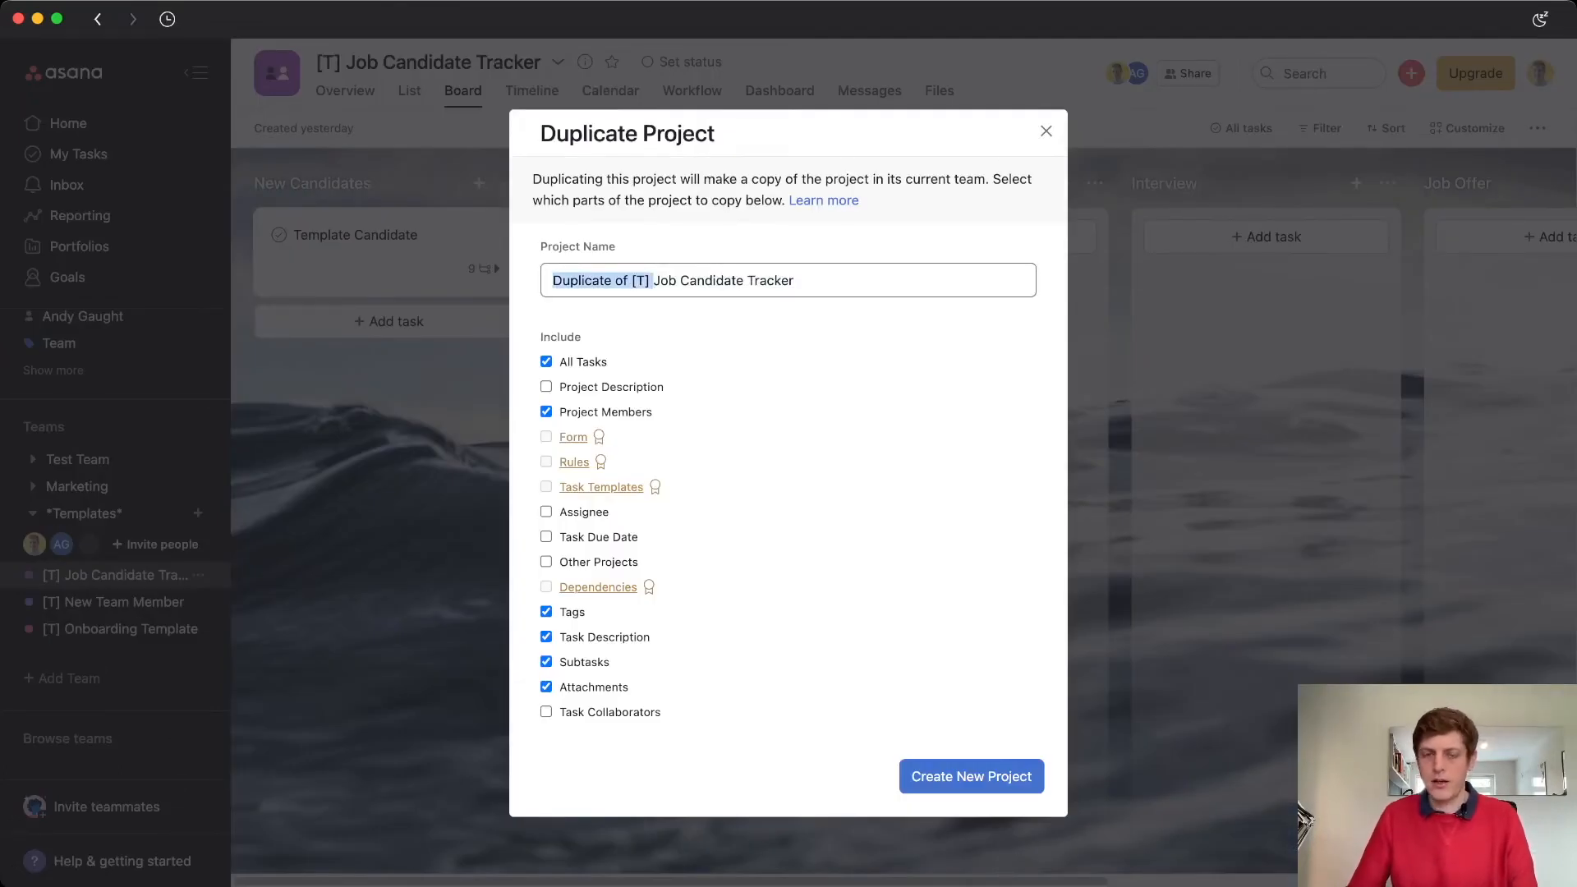
{"action": "key", "text": "BackSpace"}
{"action": "key", "text": "shift+Down"}
{"action": "type", "text": "Wed"}
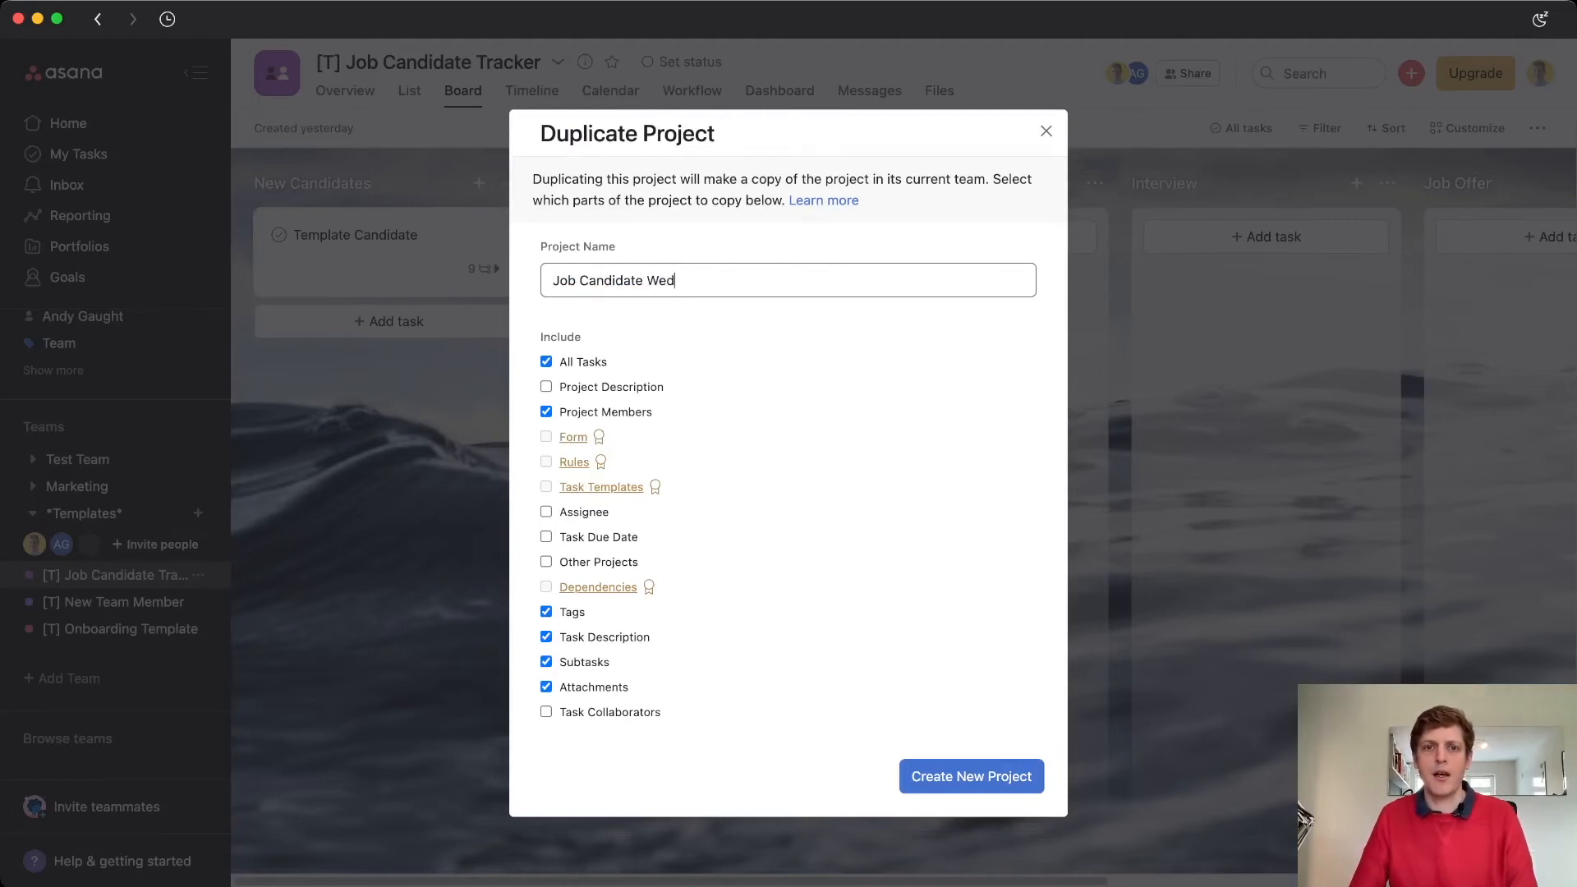
{"action": "key", "text": "BackSpace"}
{"action": "type", "text": "b "}
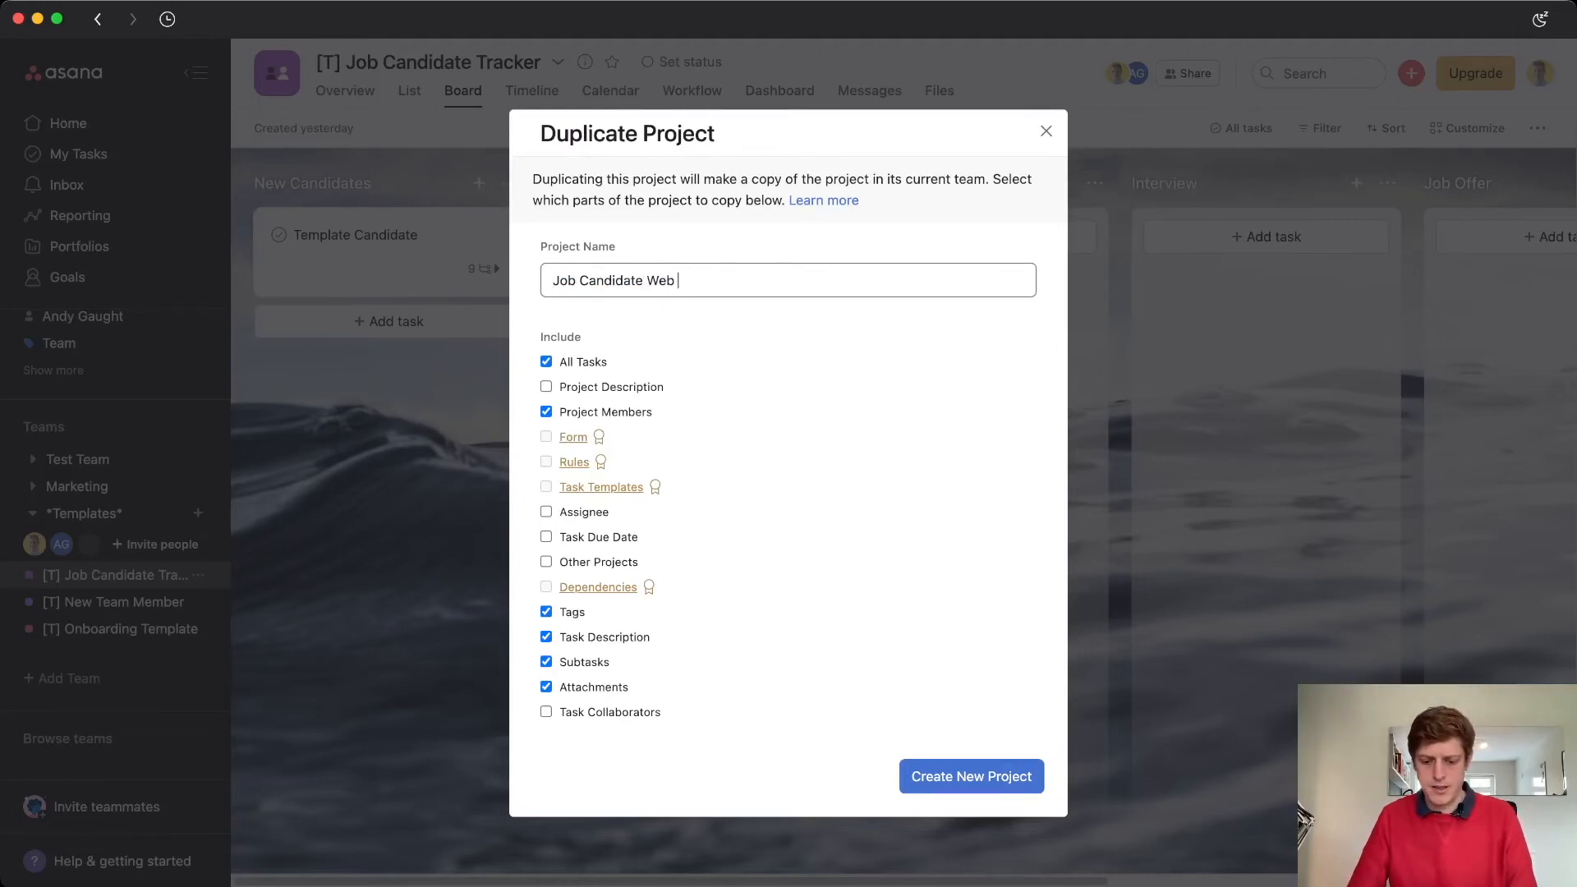
{"action": "type", "text": "Developer"}
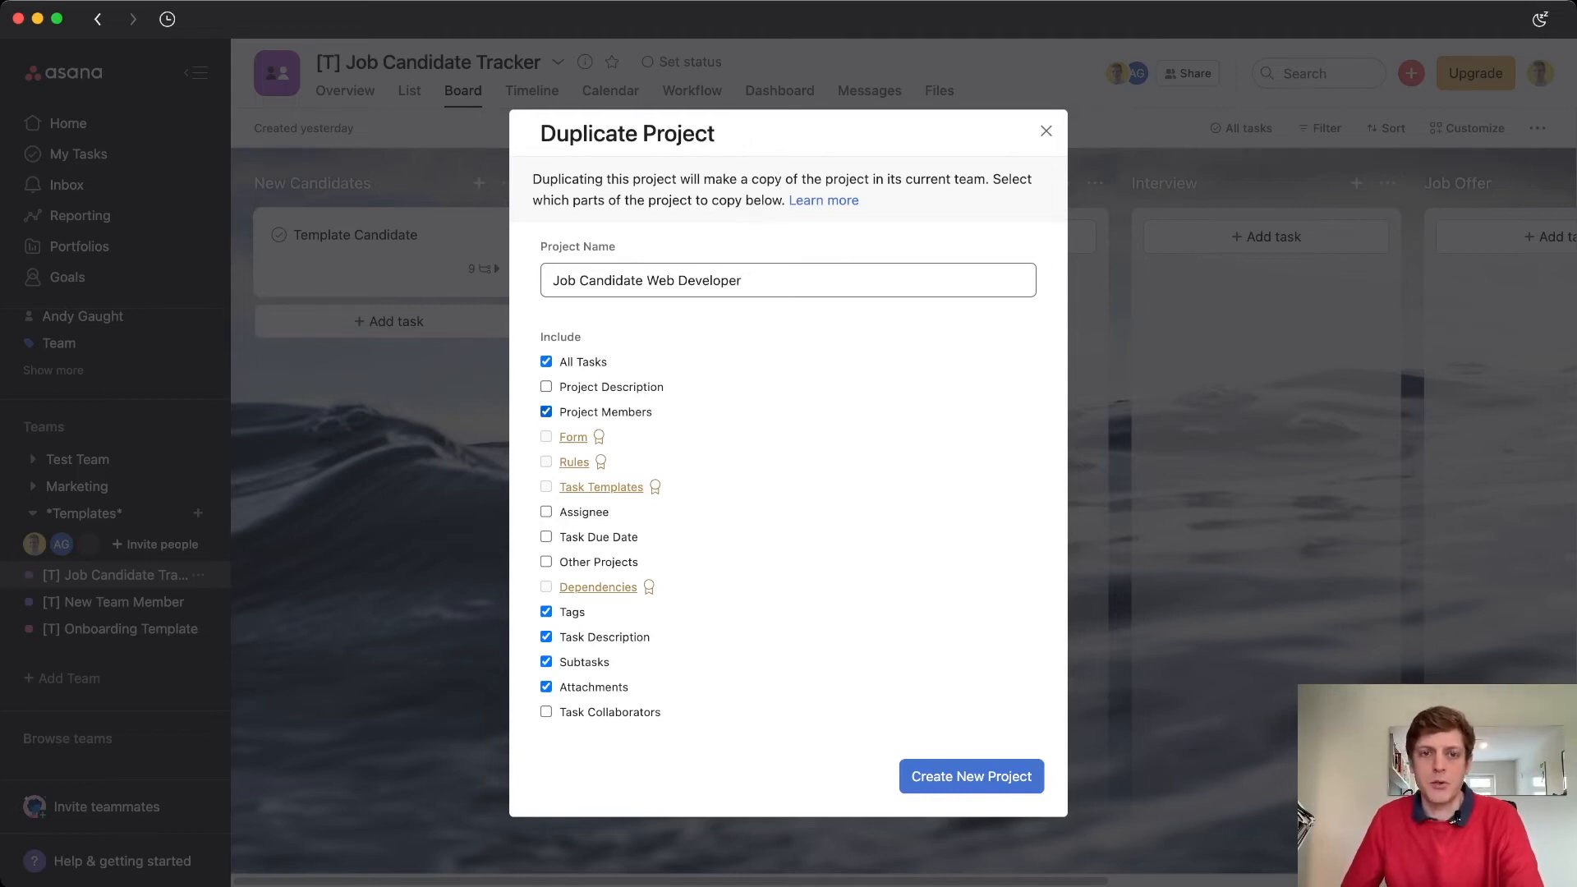
Step: Exclude Project Members, include Assignee and Task Due Date in the copy, and create the new project
{"action": "left_click", "coordinate": [546, 411]}
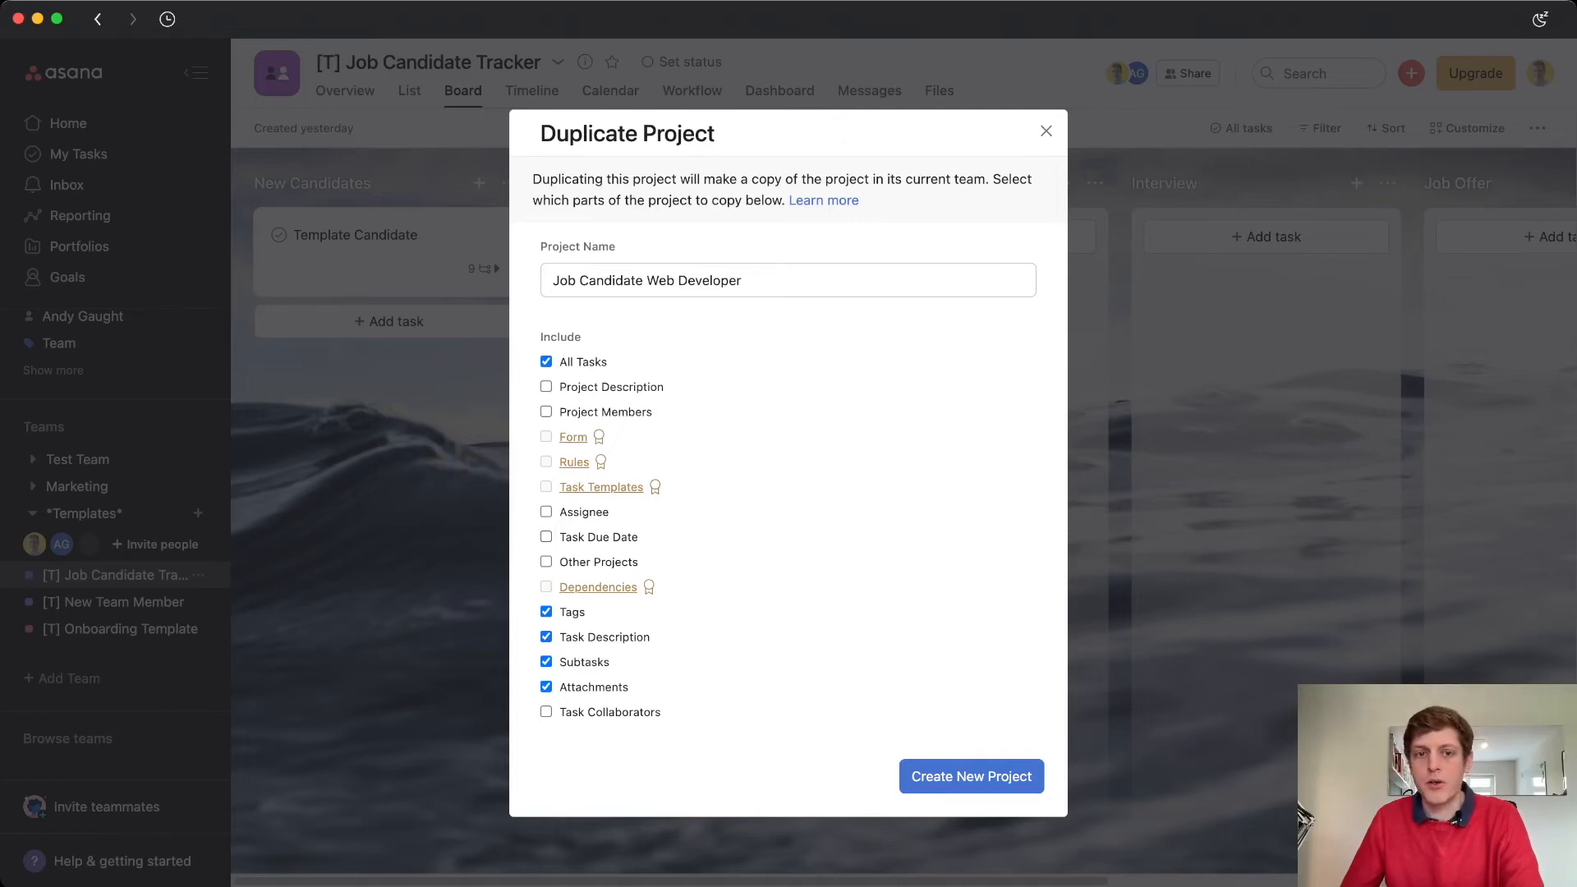
{"action": "left_click", "coordinate": [546, 511]}
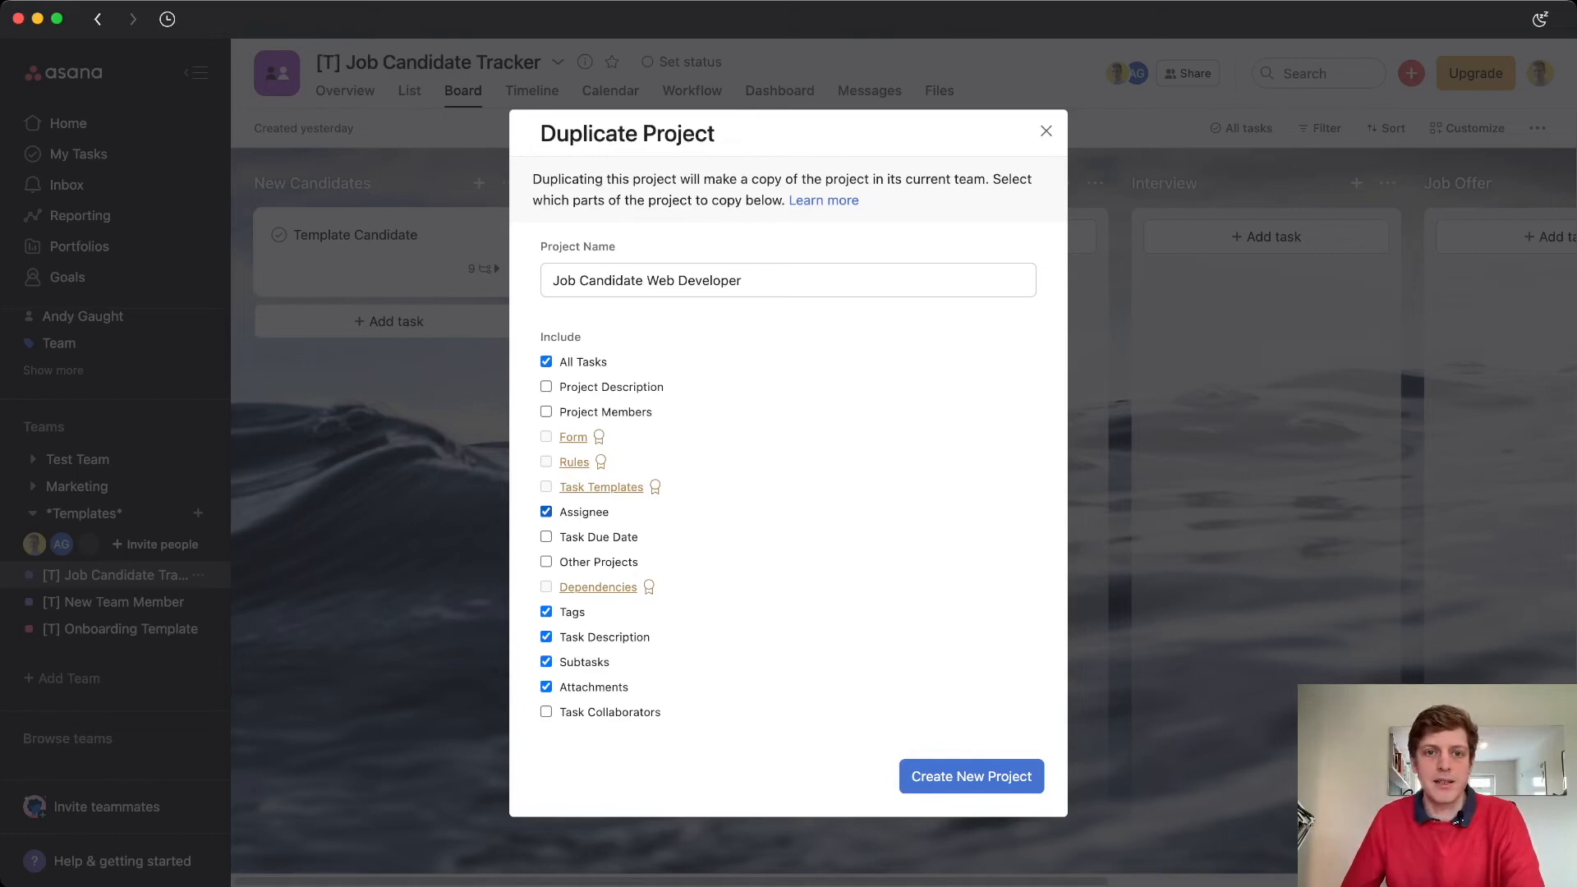
{"action": "left_click", "coordinate": [546, 537]}
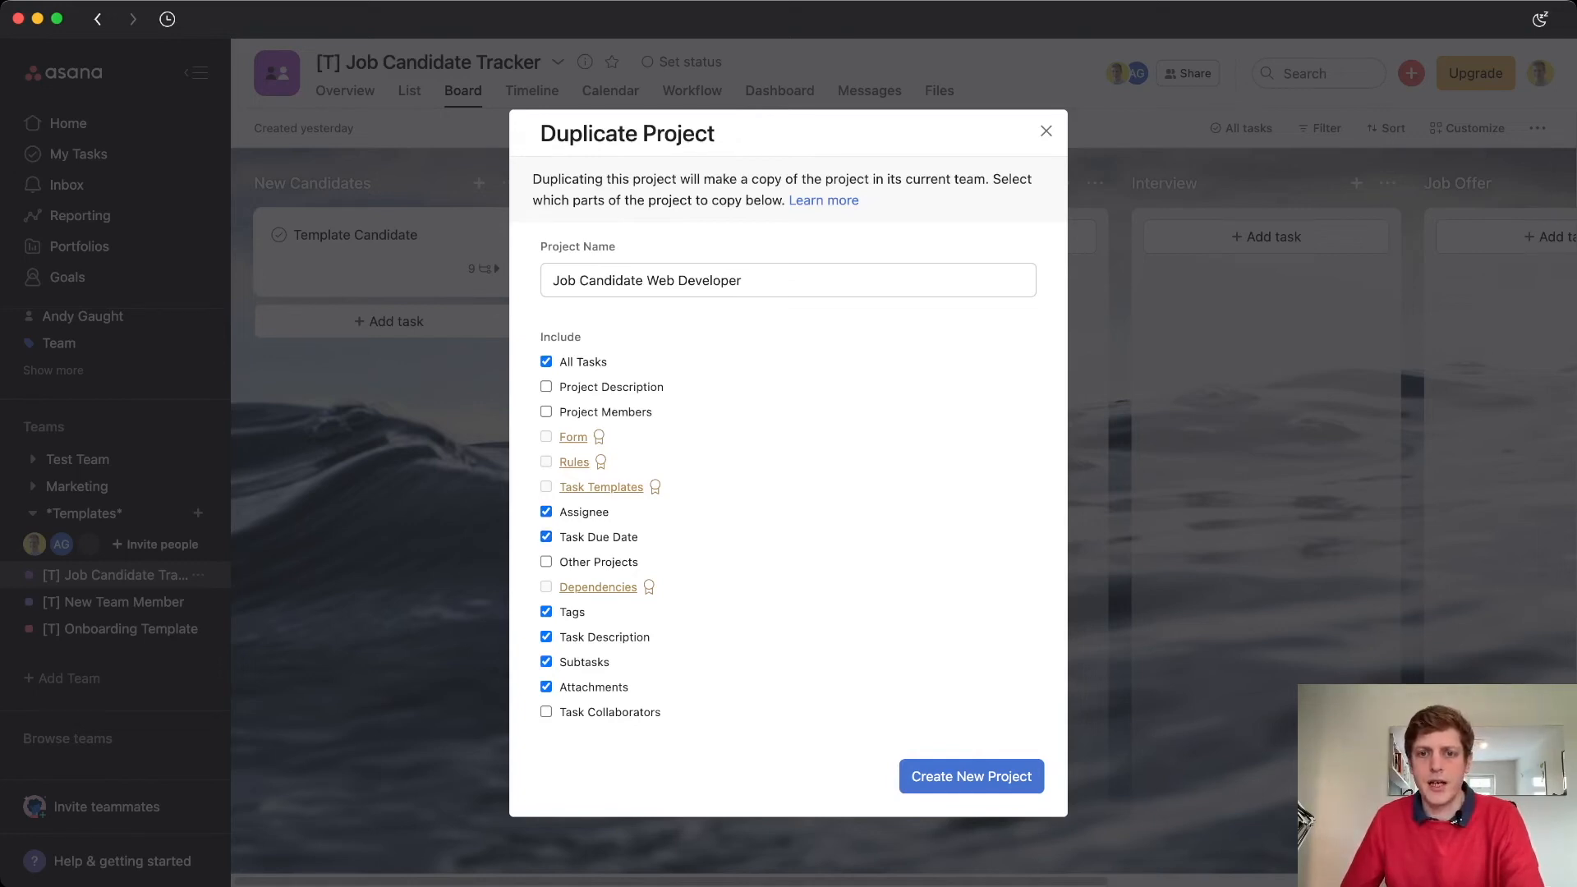
{"action": "left_click", "coordinate": [971, 776]}
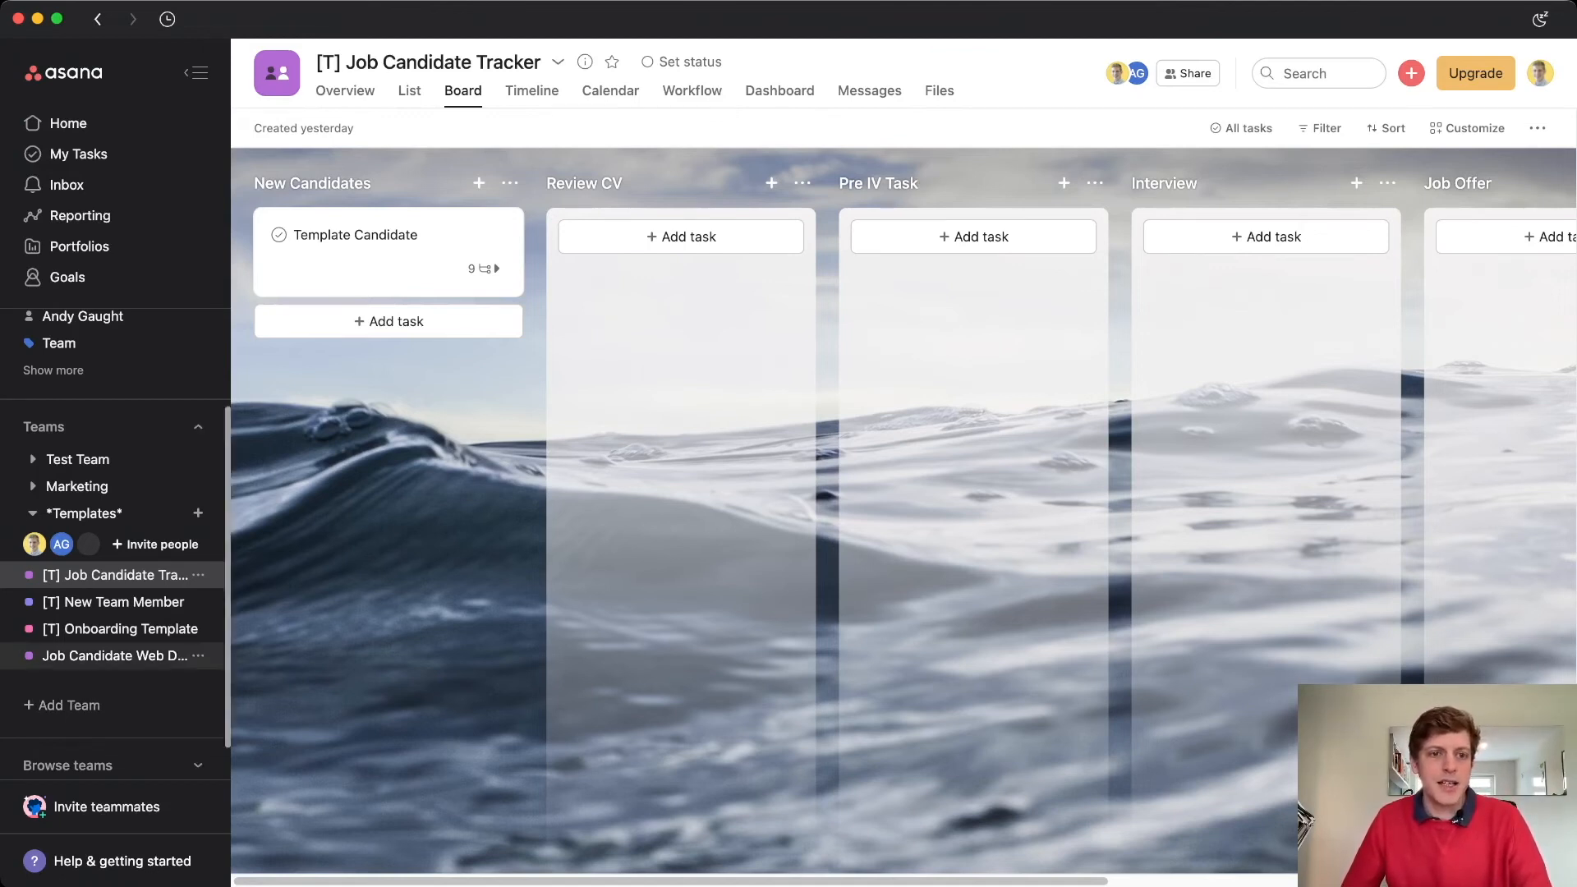
Step: Open the Job Candidate Web Developer project, view the details of its Template Candidate task and close them
{"action": "left_click", "coordinate": [115, 656]}
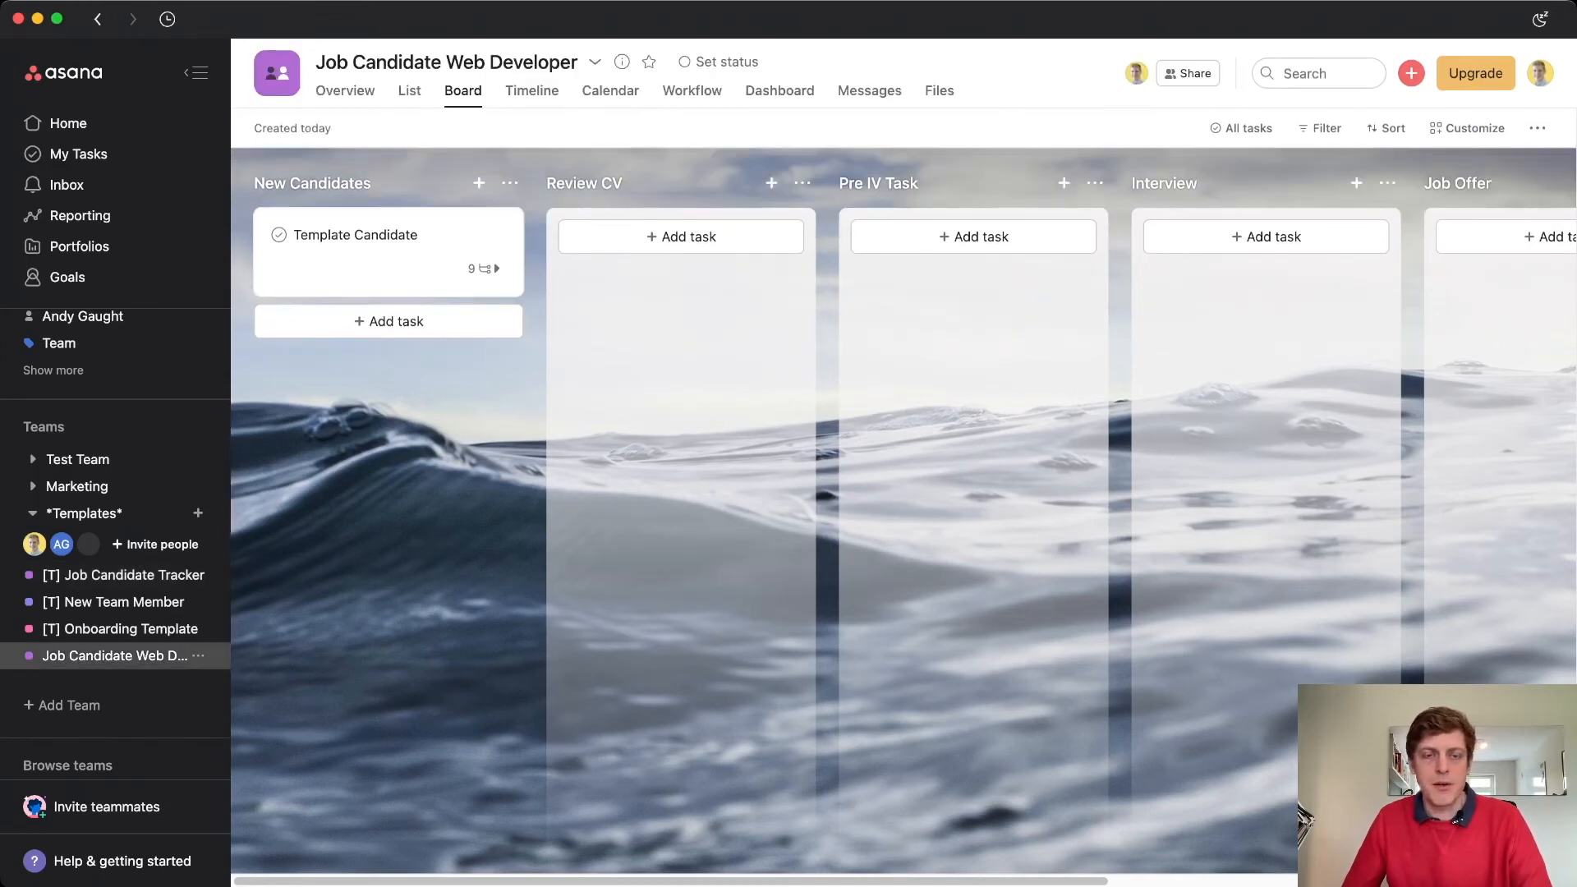
{"action": "left_click", "coordinate": [388, 255]}
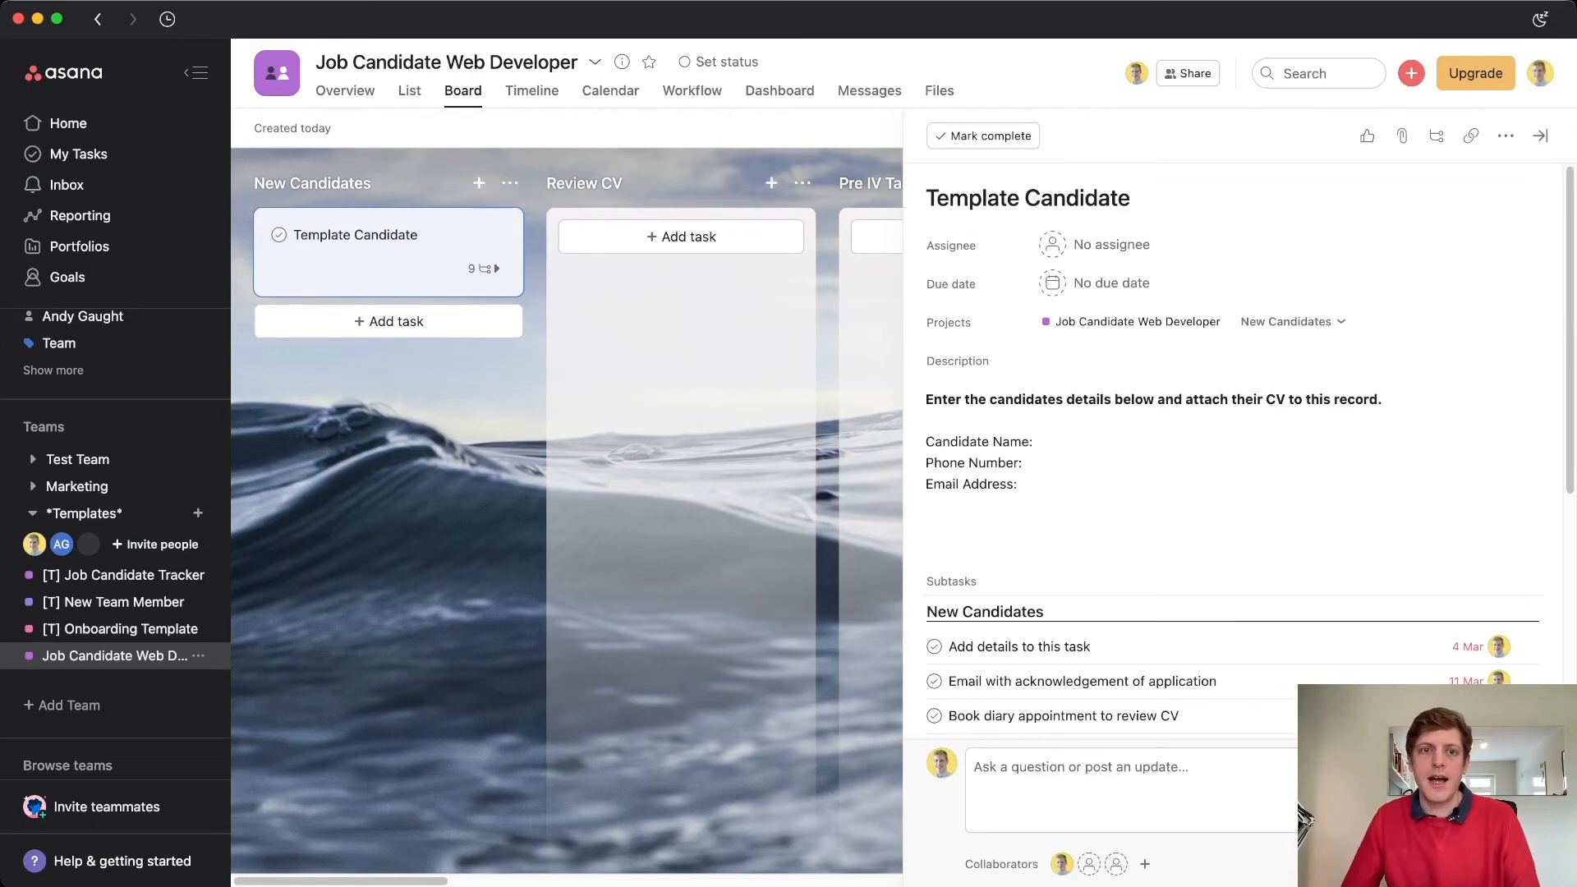
{"action": "key", "text": "Escape"}
Step: Duplicate the Template Candidate task with the default inclusions, naming the copy with the candidate's full name
{"action": "left_click", "coordinate": [496, 235]}
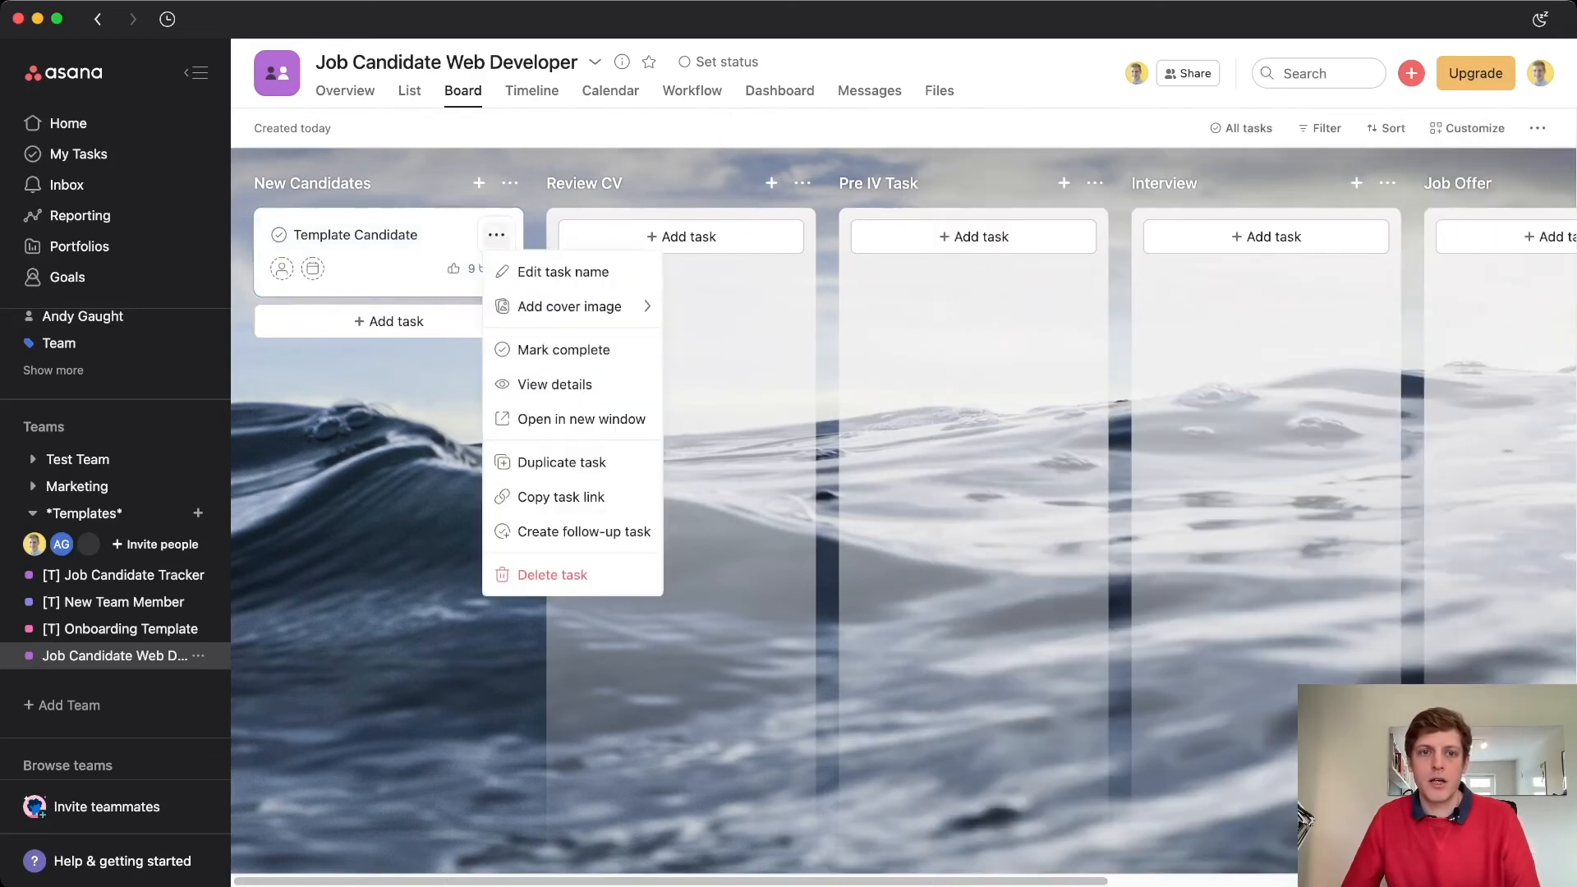
{"action": "left_click", "coordinate": [561, 462]}
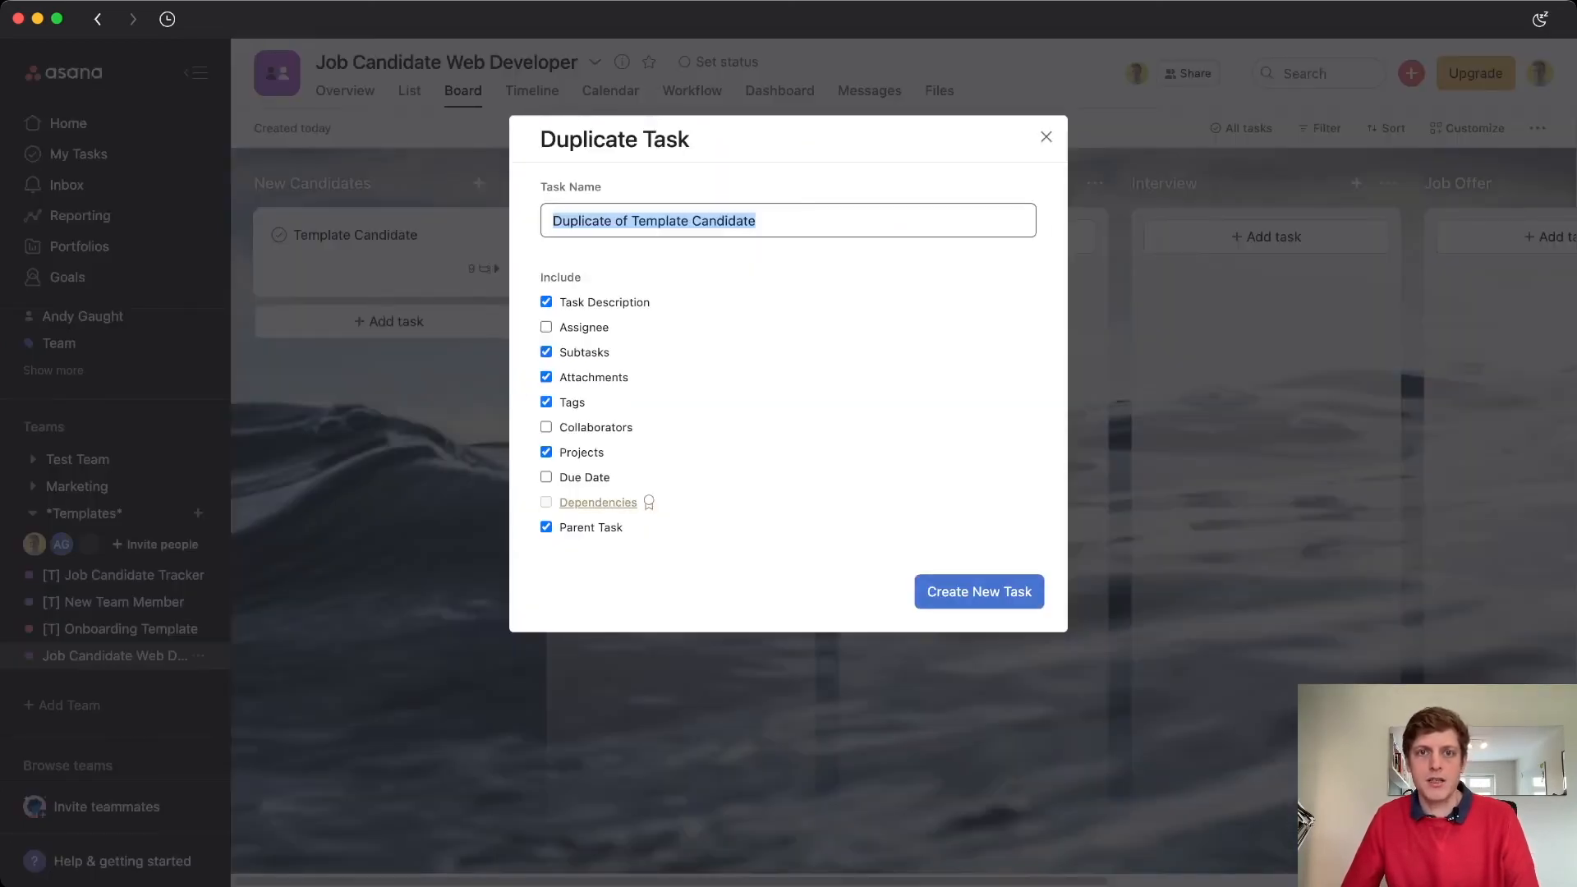
{"action": "type", "text": "Jo"}
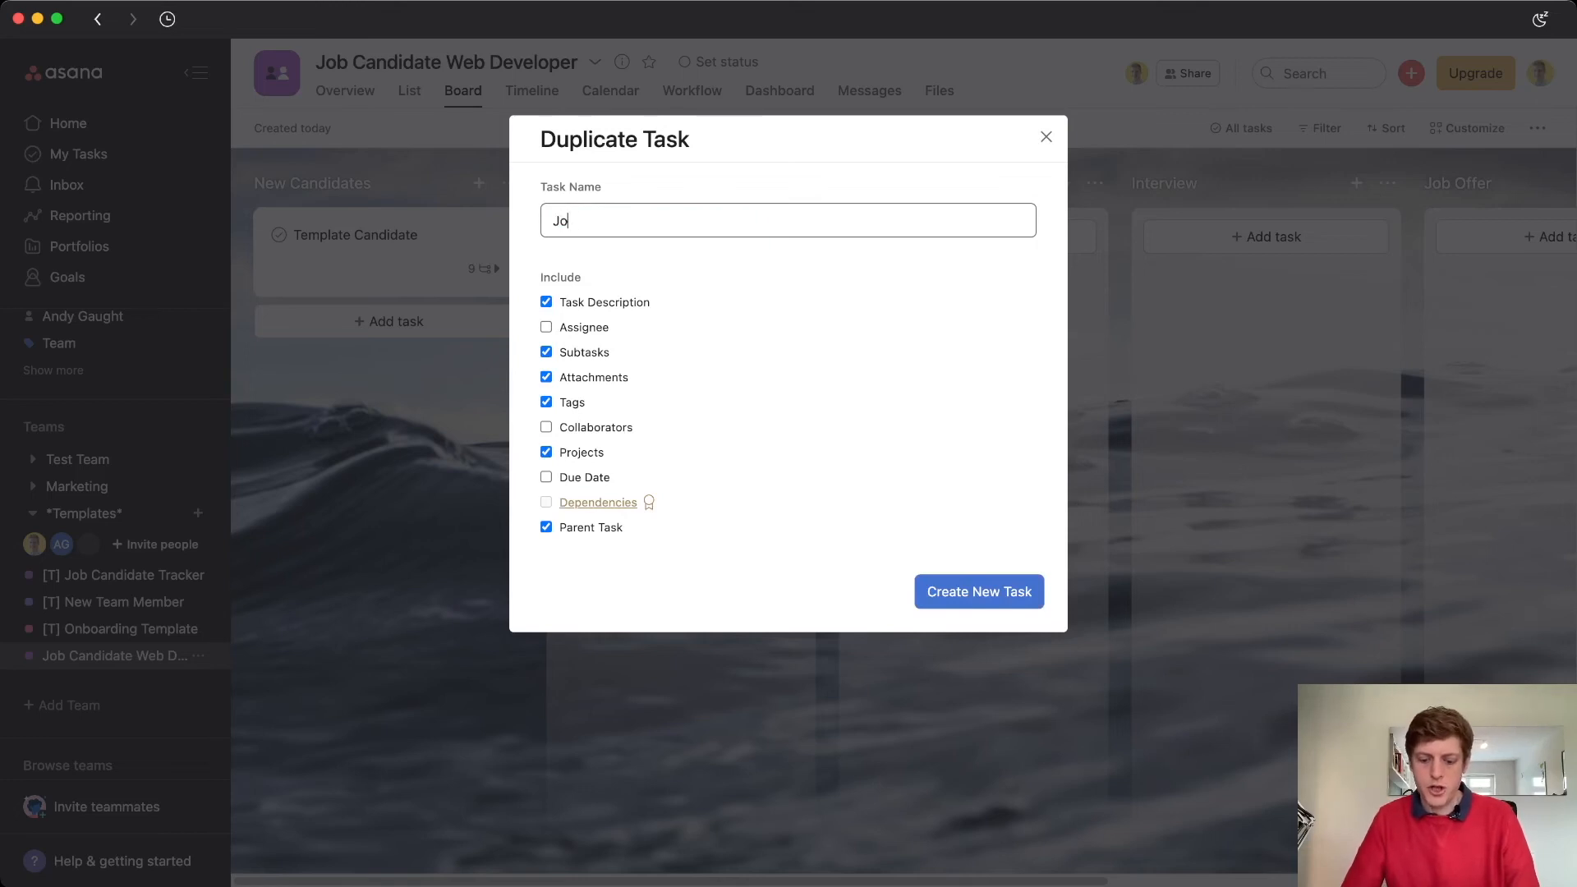
{"action": "type", "text": "e Bloggs"}
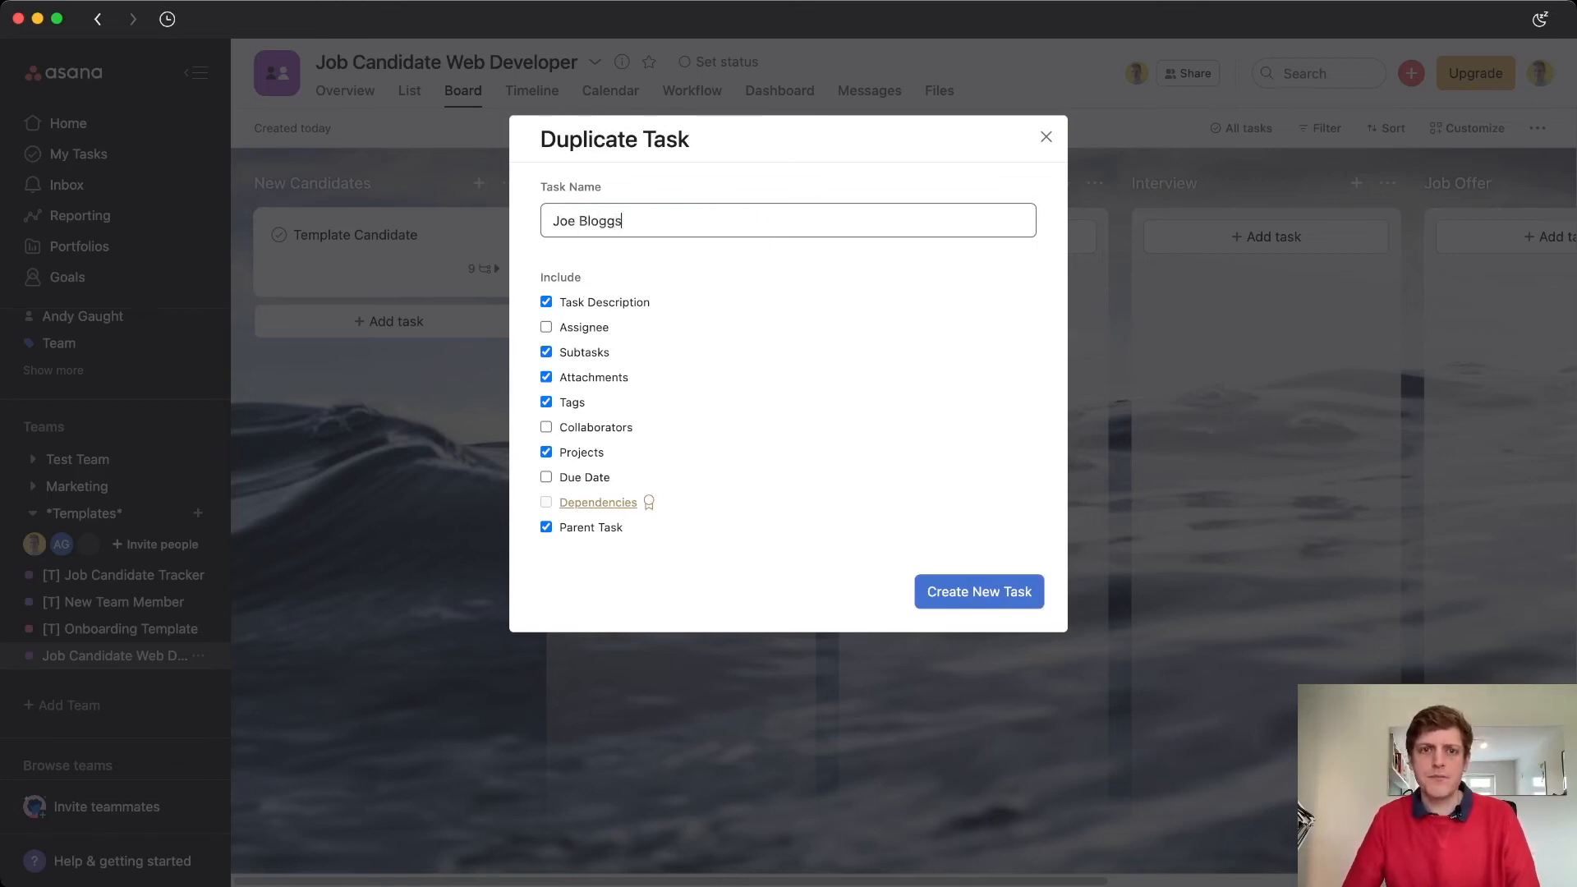
{"action": "key", "text": "Return"}
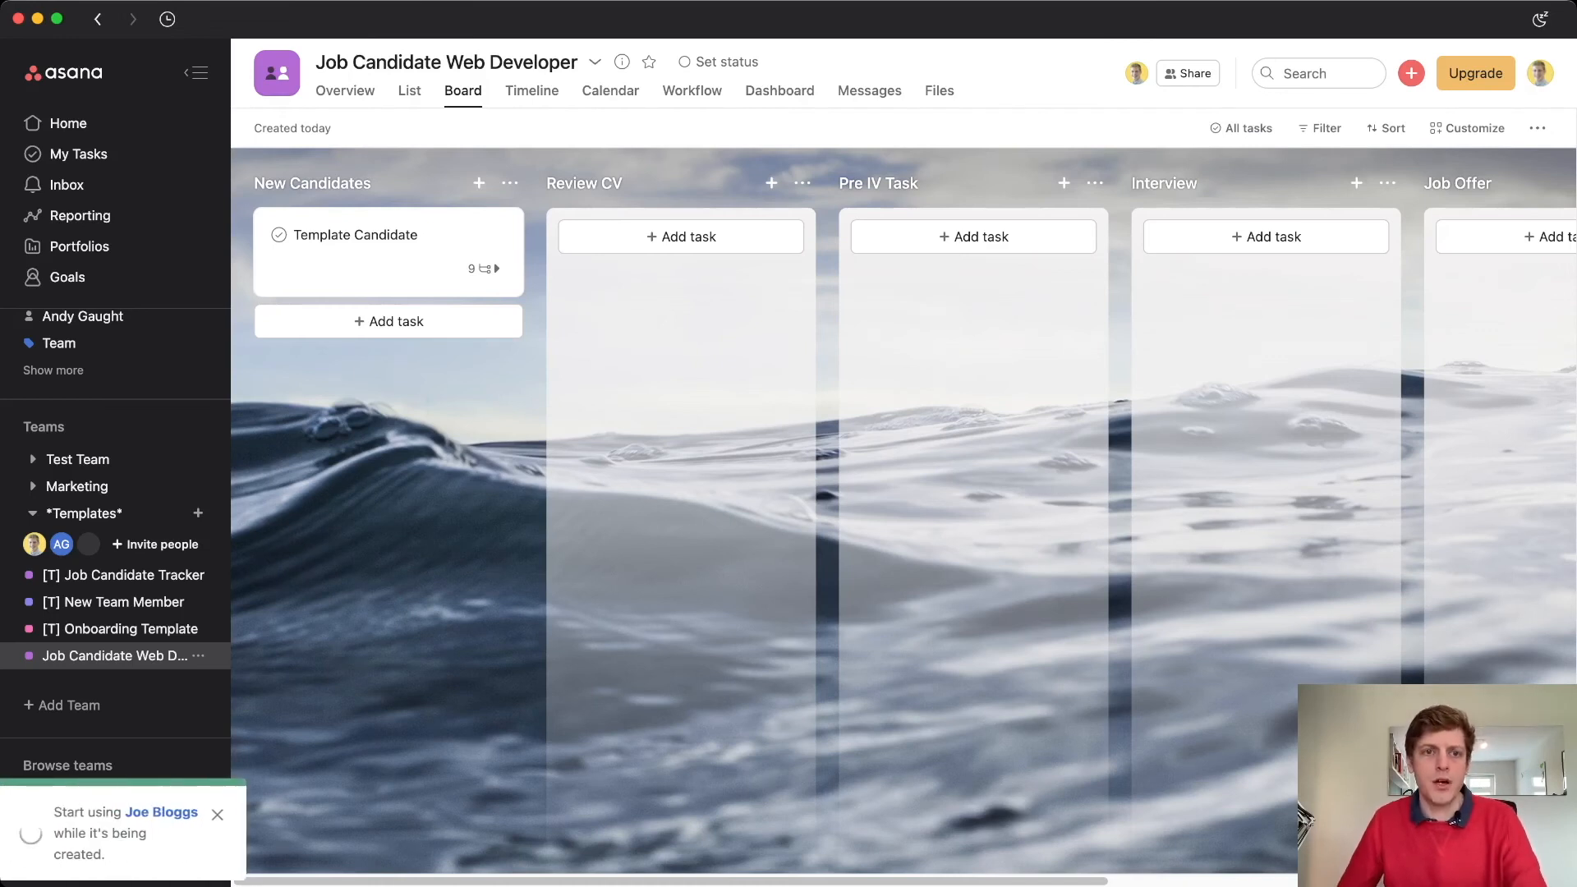
Step: Fill in the candidate's name and phone number in the duplicated task's description, review its subtasks and close the task
{"action": "left_click", "coordinate": [394, 348]}
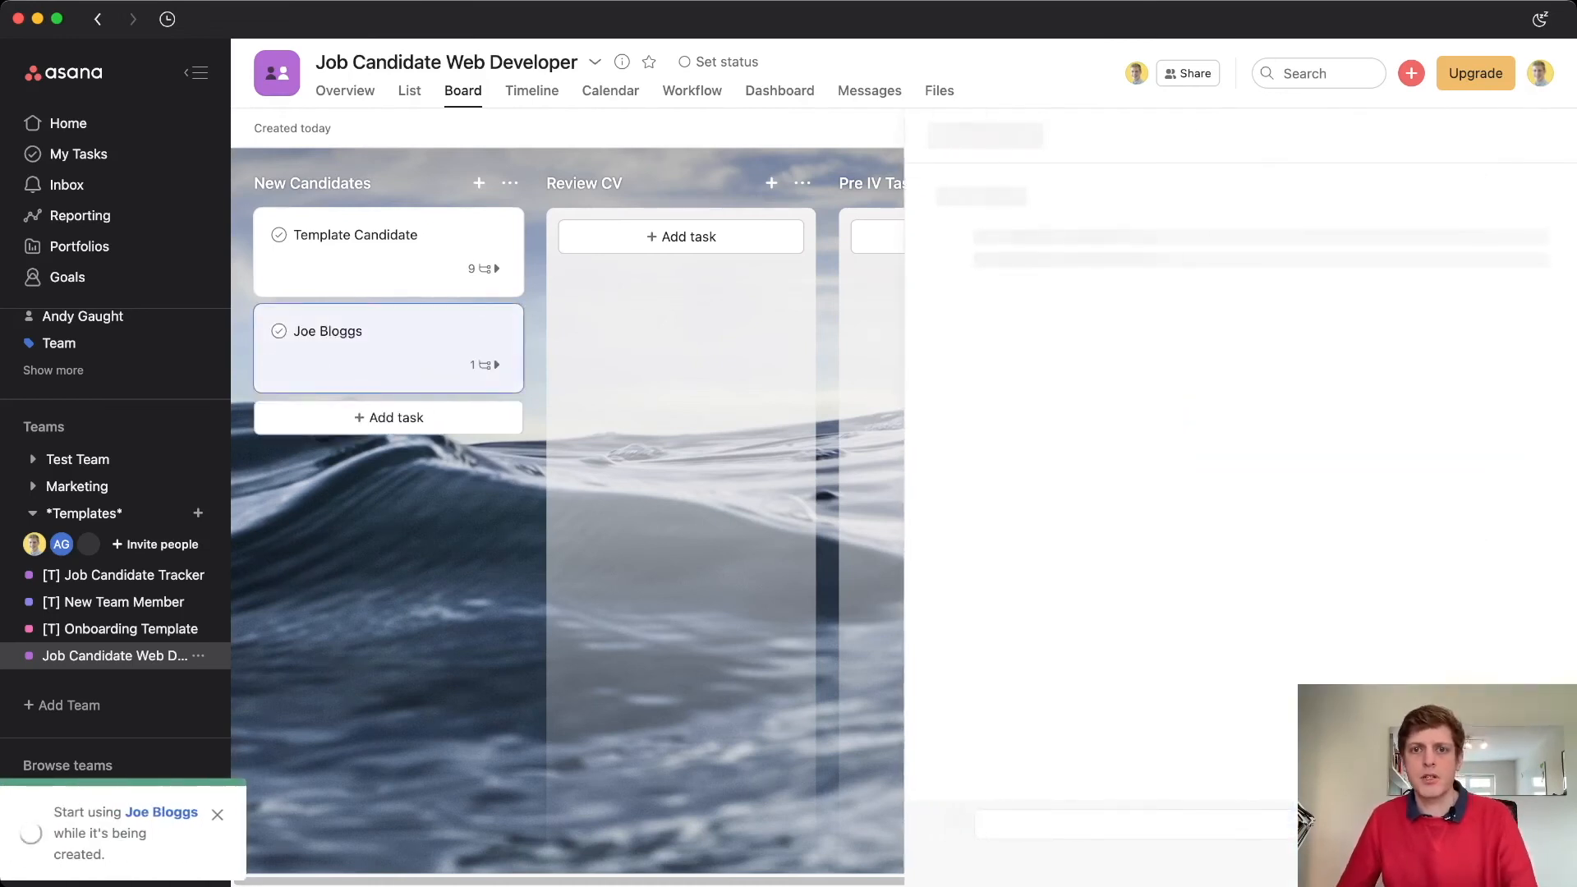
{"action": "type", "text": "Joe Bloggs"}
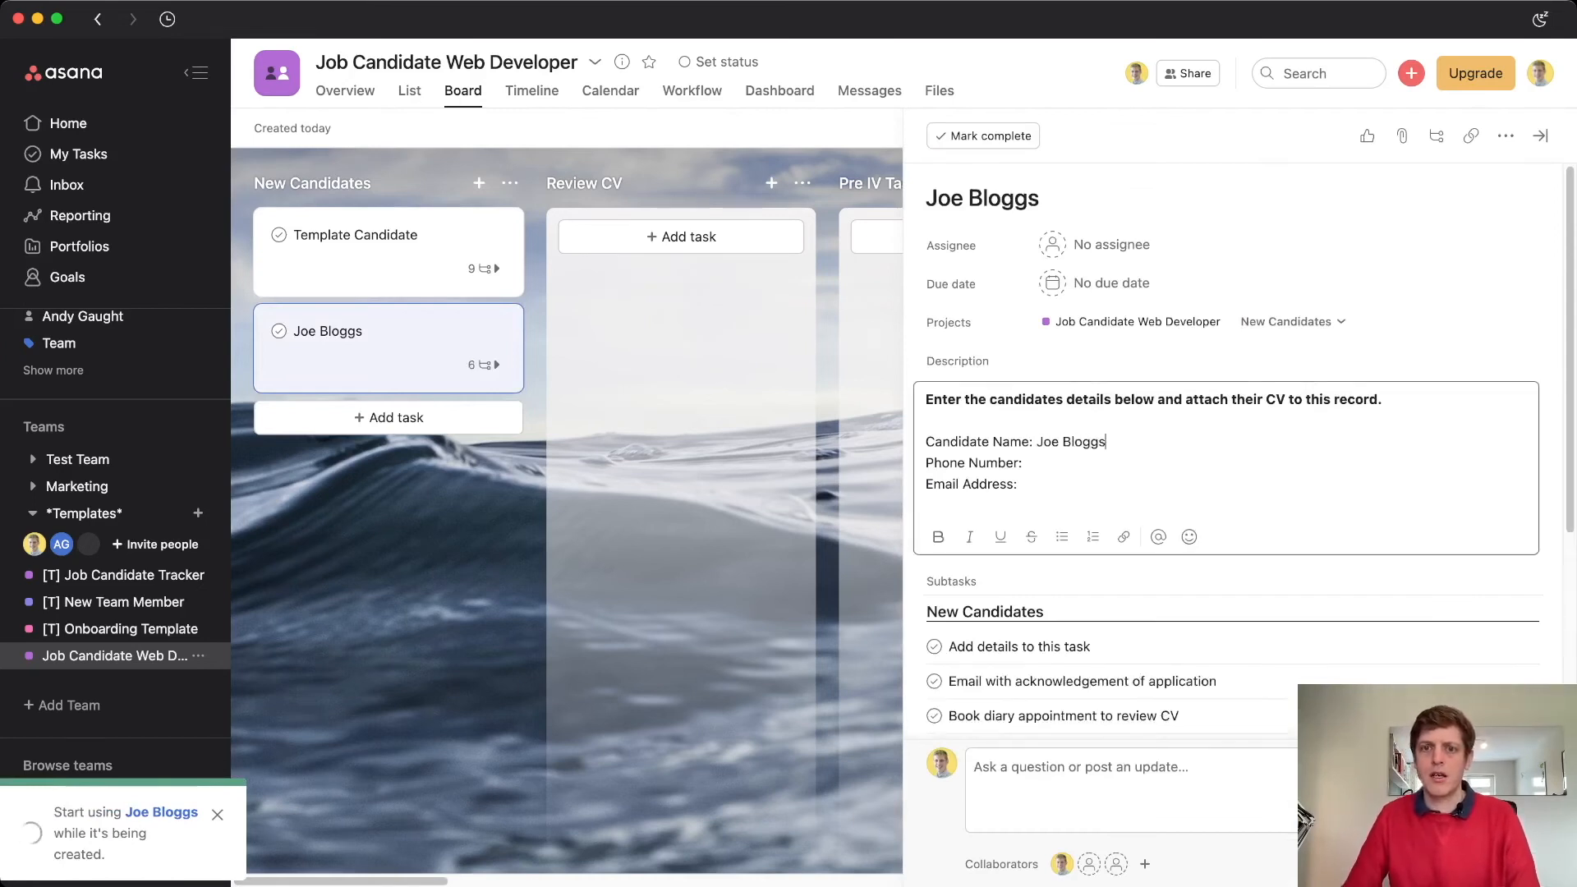
{"action": "key", "text": "Down"}
{"action": "type", "text": "011"}
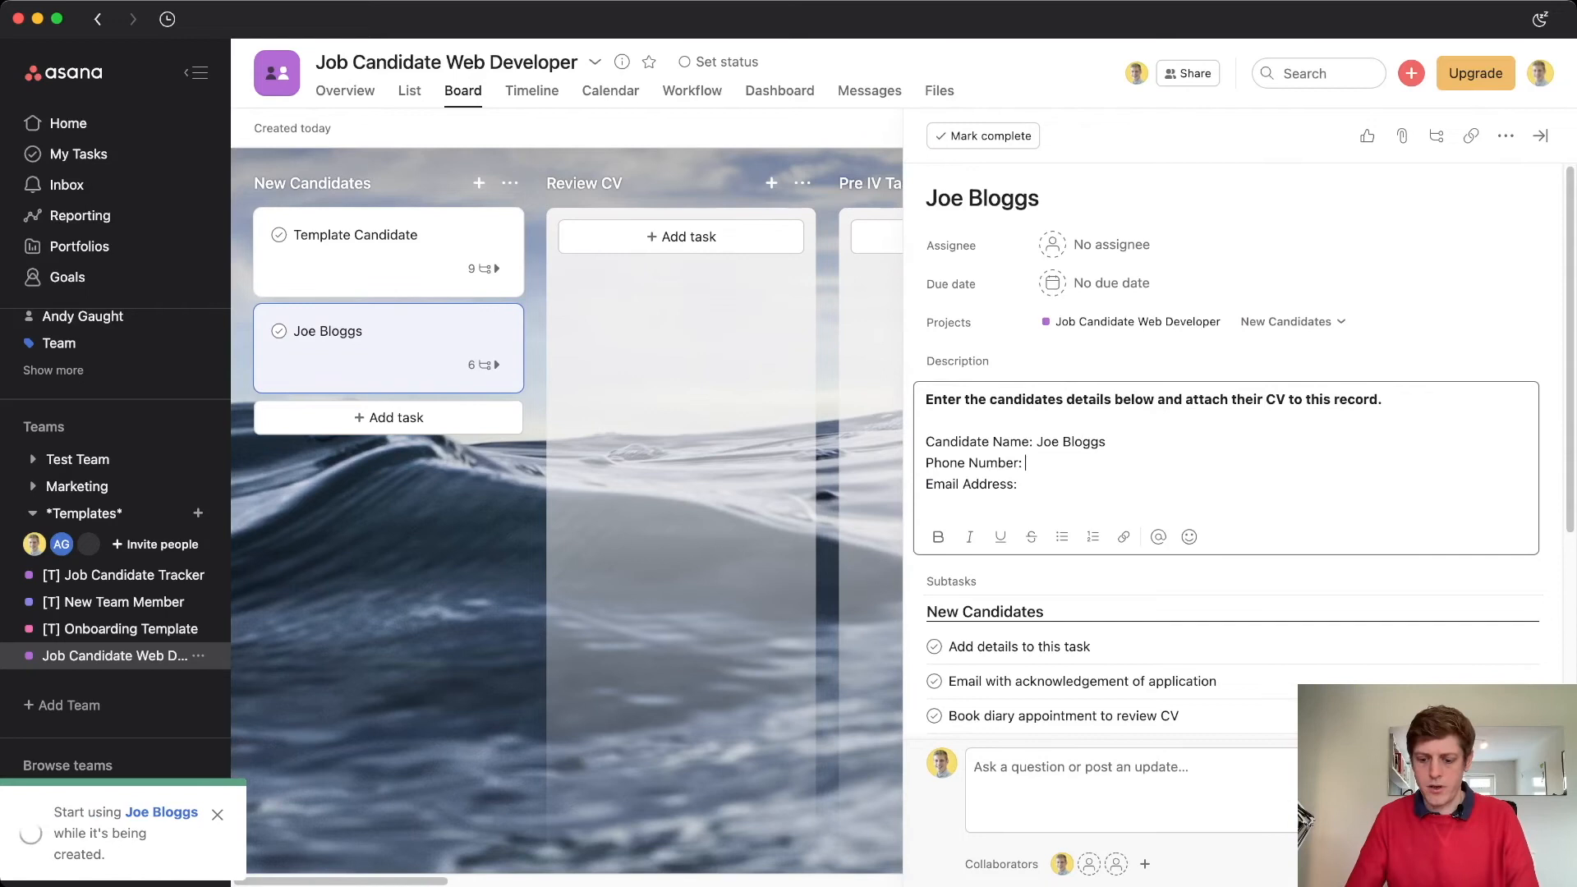
{"action": "type", "text": "7"}
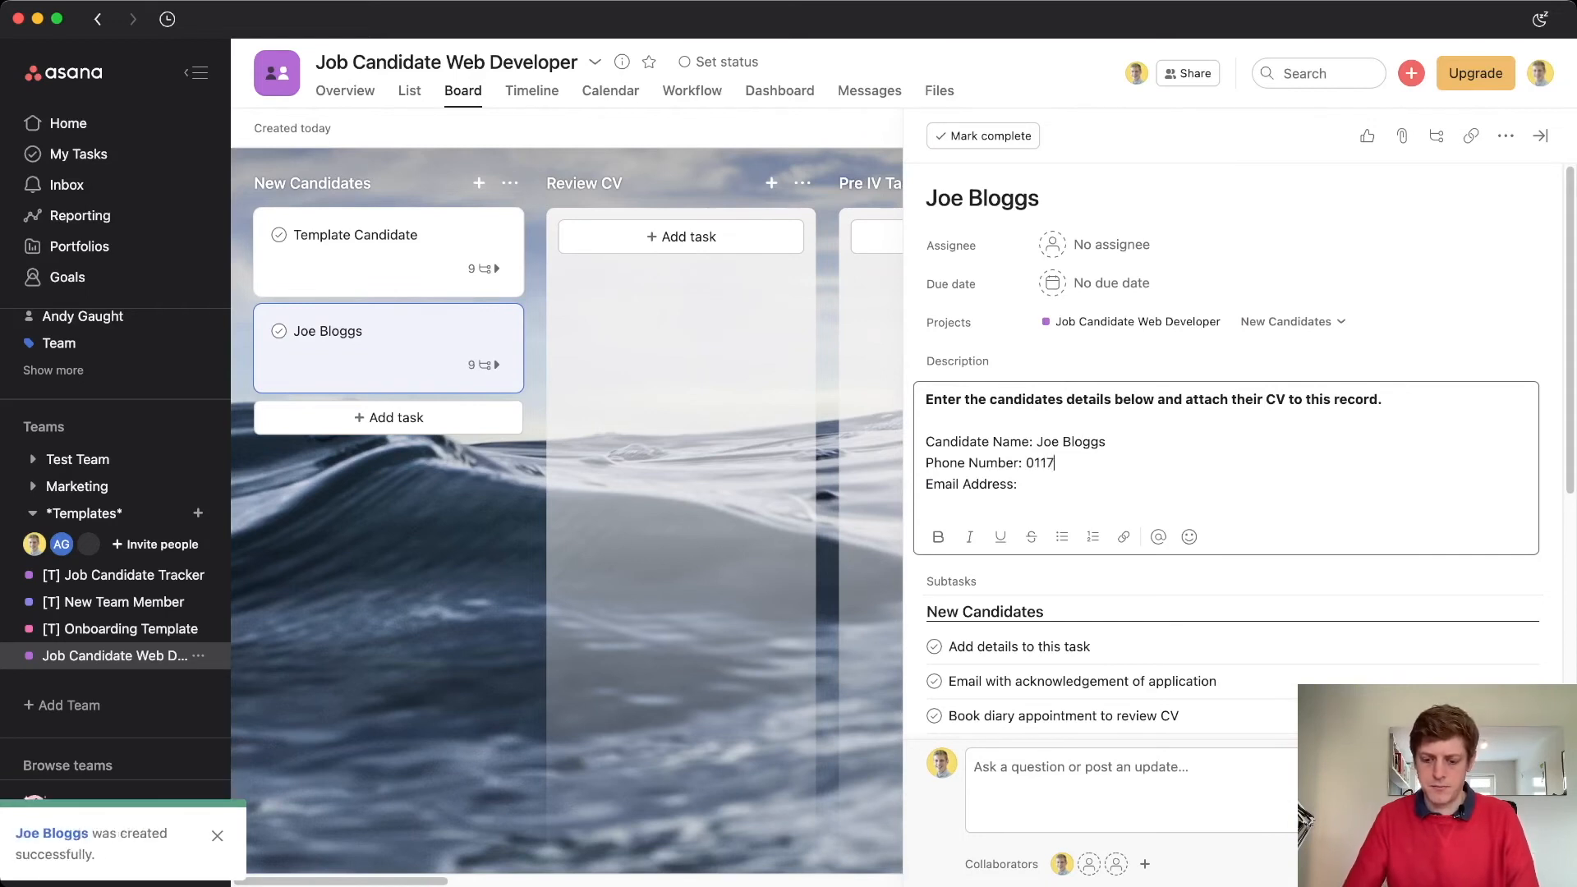
{"action": "type", "text": " 123123"}
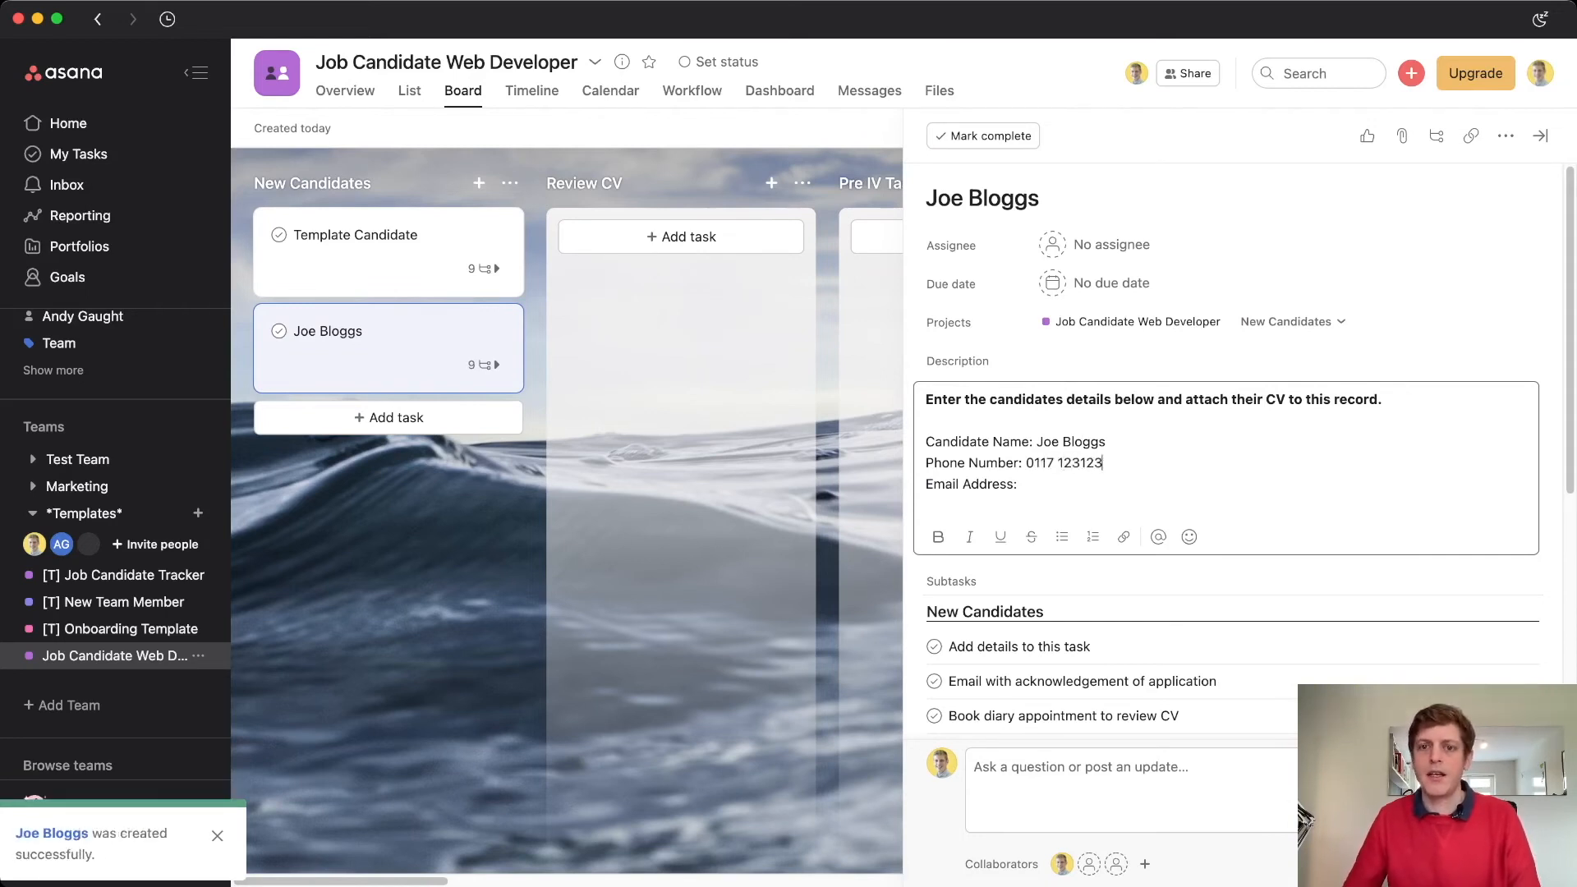
{"action": "scroll", "coordinate": [1232, 432], "scroll_direction": "down", "scroll_amount": 3}
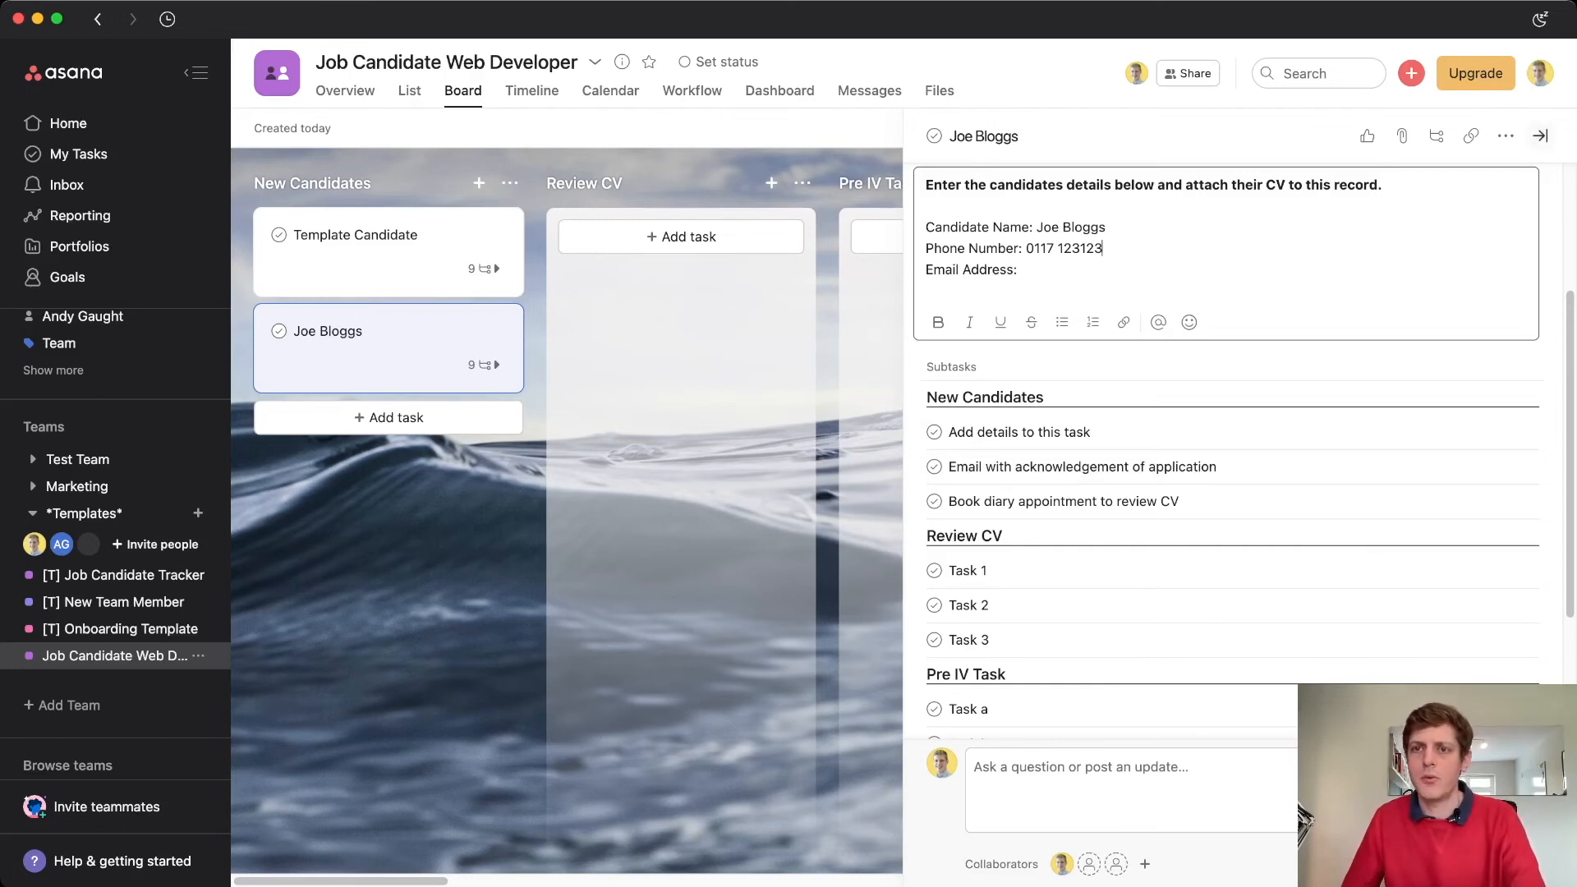
{"action": "left_click", "coordinate": [1540, 136]}
Step: Move the duplicated candidate task from the New Candidates column to the Pre IV Task column
{"action": "left_click_drag", "start_coordinate": [386, 345], "coordinate": [977, 247]}
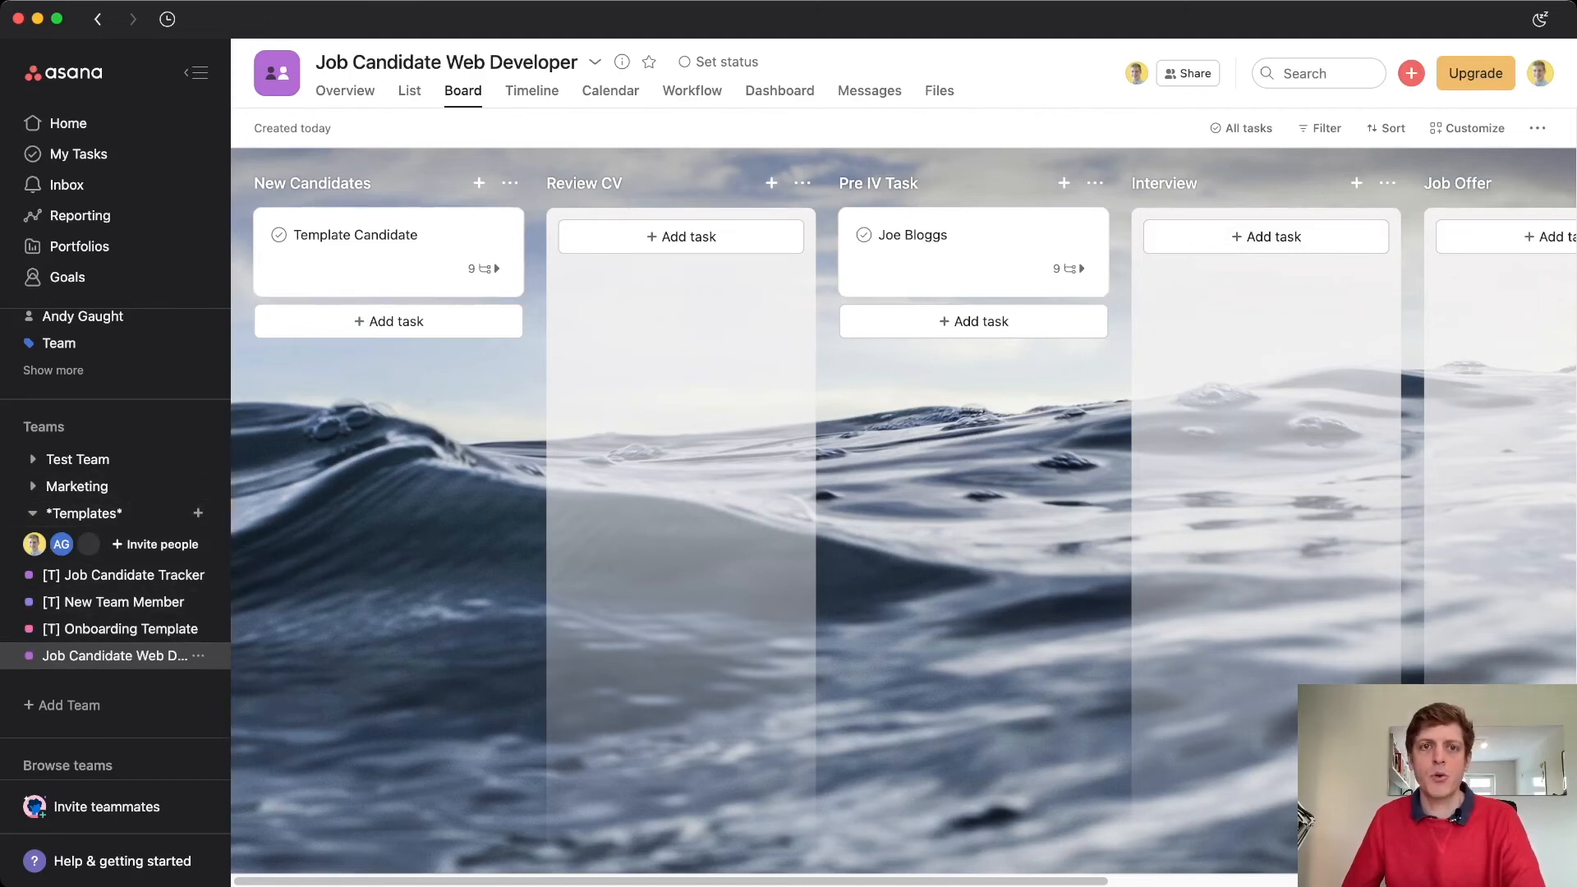
Step: Reassign the Job Candidate Web Developer project to the Marketing team in its project details and open that team's overview
{"action": "left_click", "coordinate": [594, 61]}
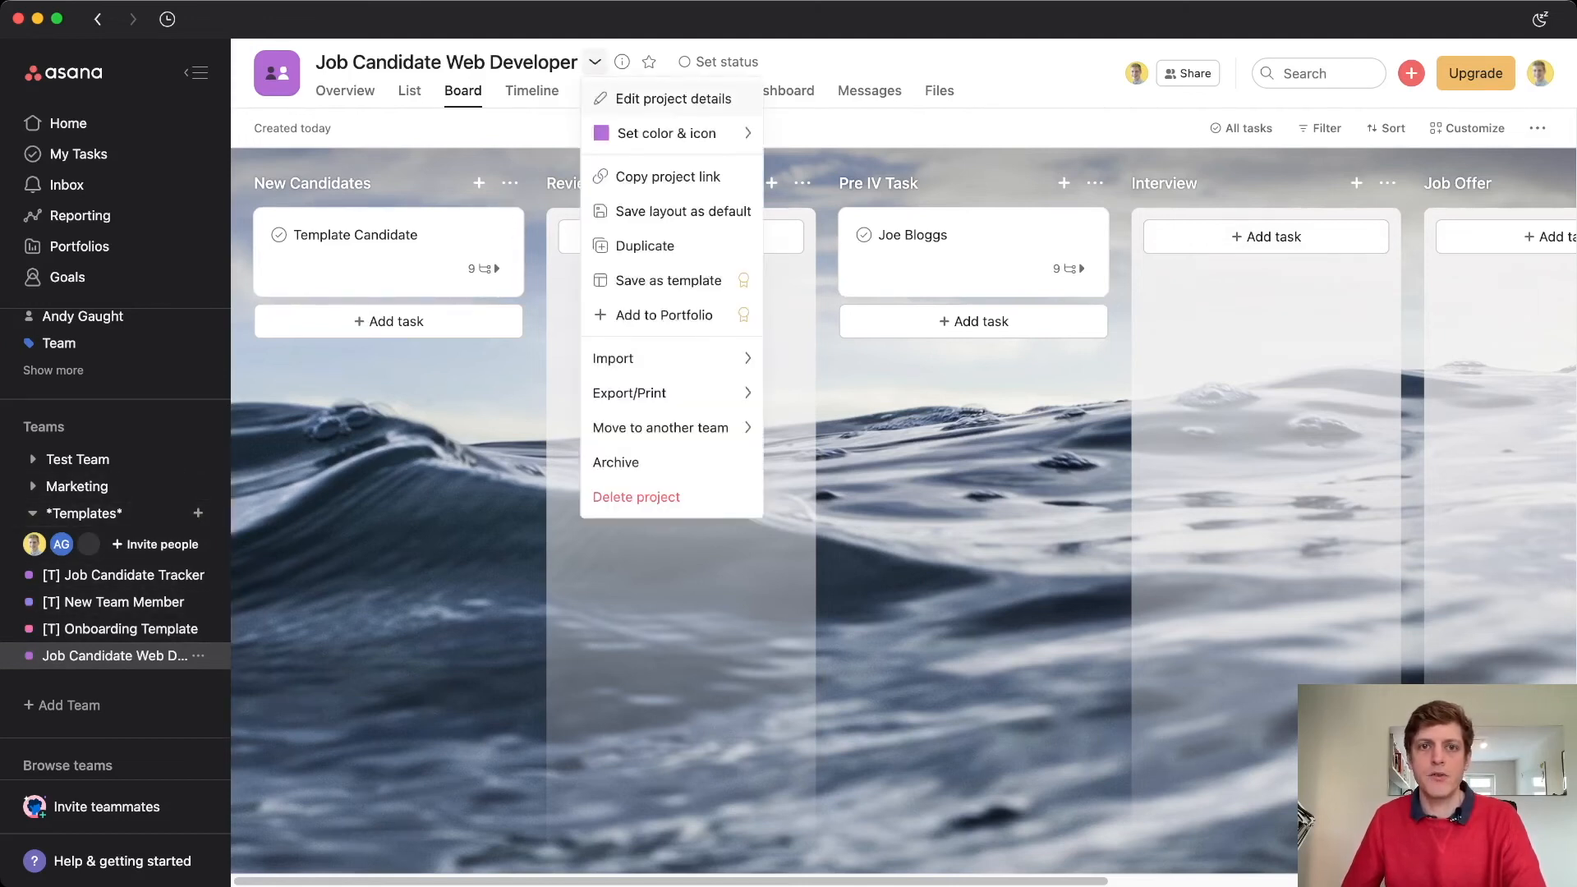
{"action": "left_click", "coordinate": [673, 98]}
{"action": "left_click", "coordinate": [912, 242]}
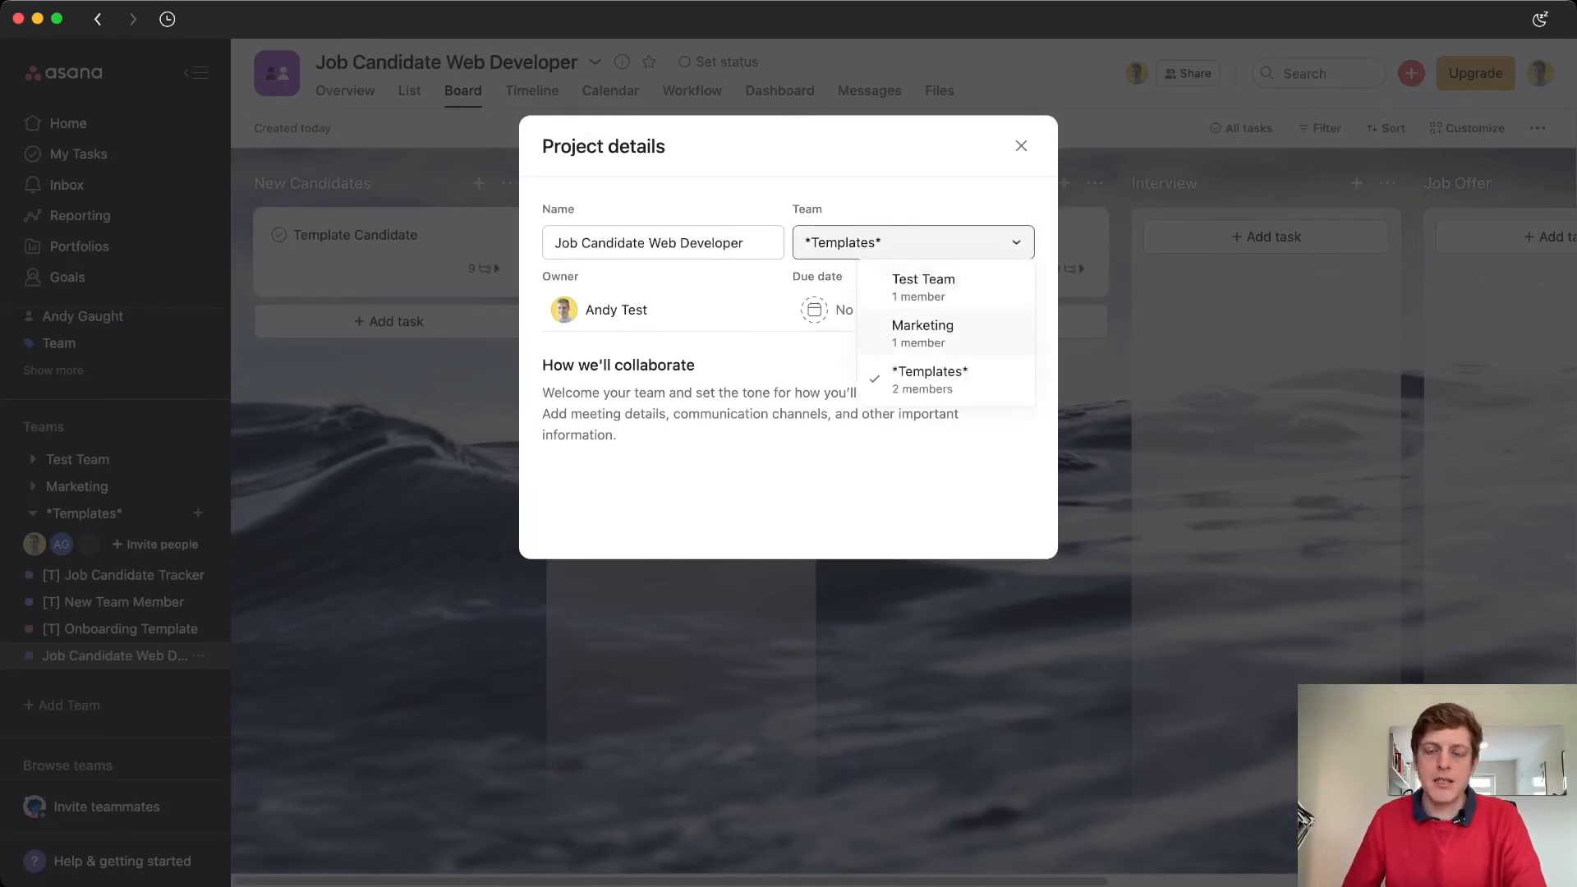
{"action": "left_click", "coordinate": [922, 333]}
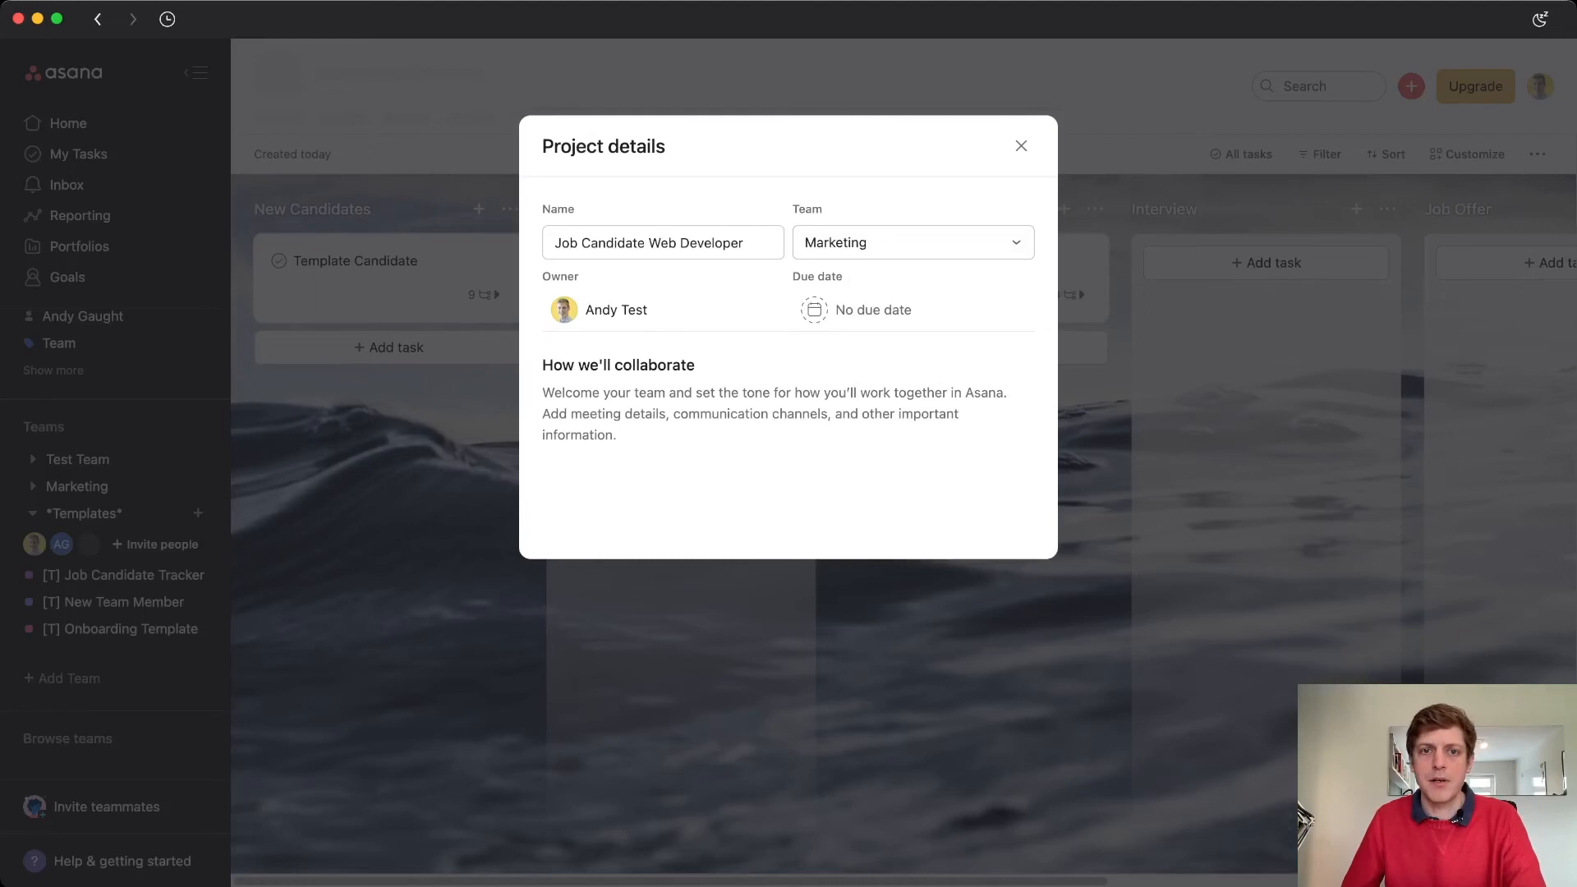
{"action": "left_click", "coordinate": [1021, 145]}
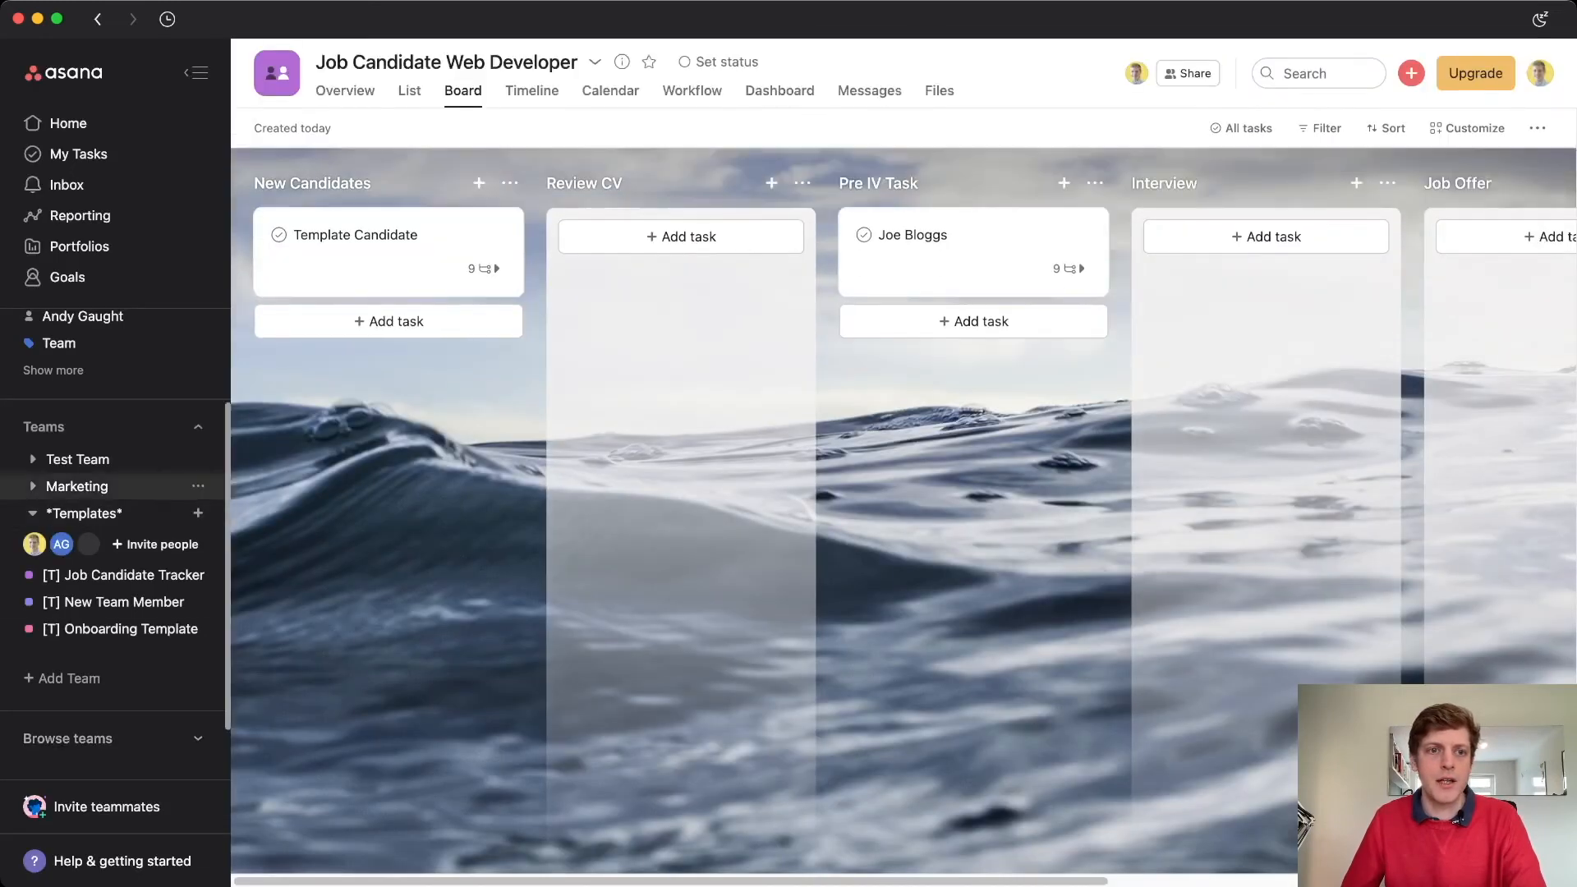
{"action": "left_click", "coordinate": [76, 486]}
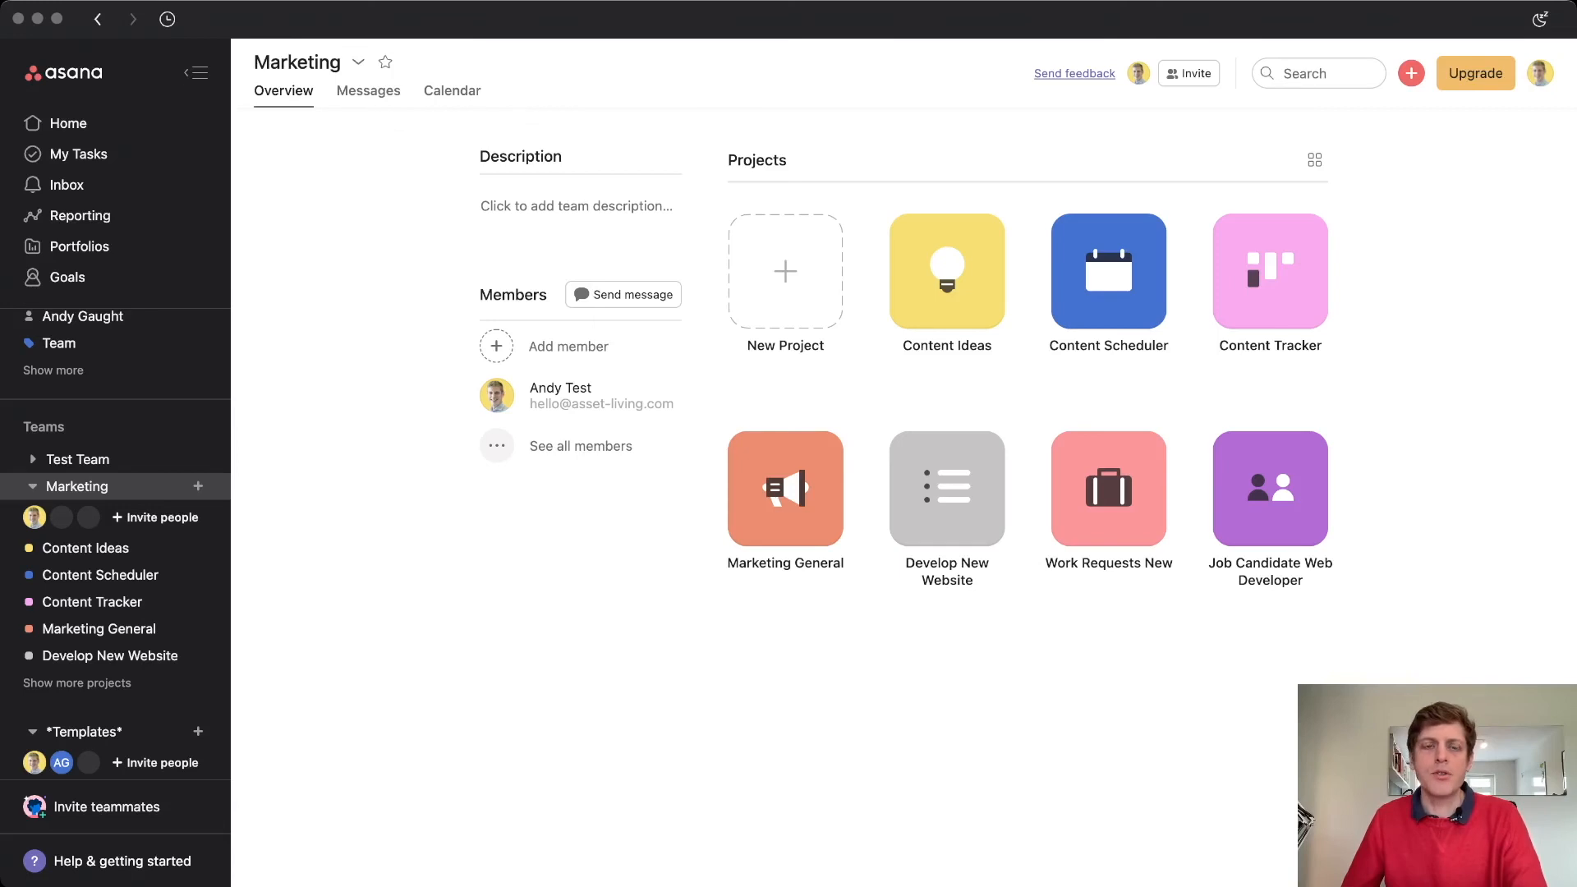
Step: Open the [T] Job Candidate Tracker project and review the assignees and due dates on its Template Candidate subtasks
{"action": "scroll", "coordinate": [115, 493], "scroll_direction": "down", "scroll_amount": 5}
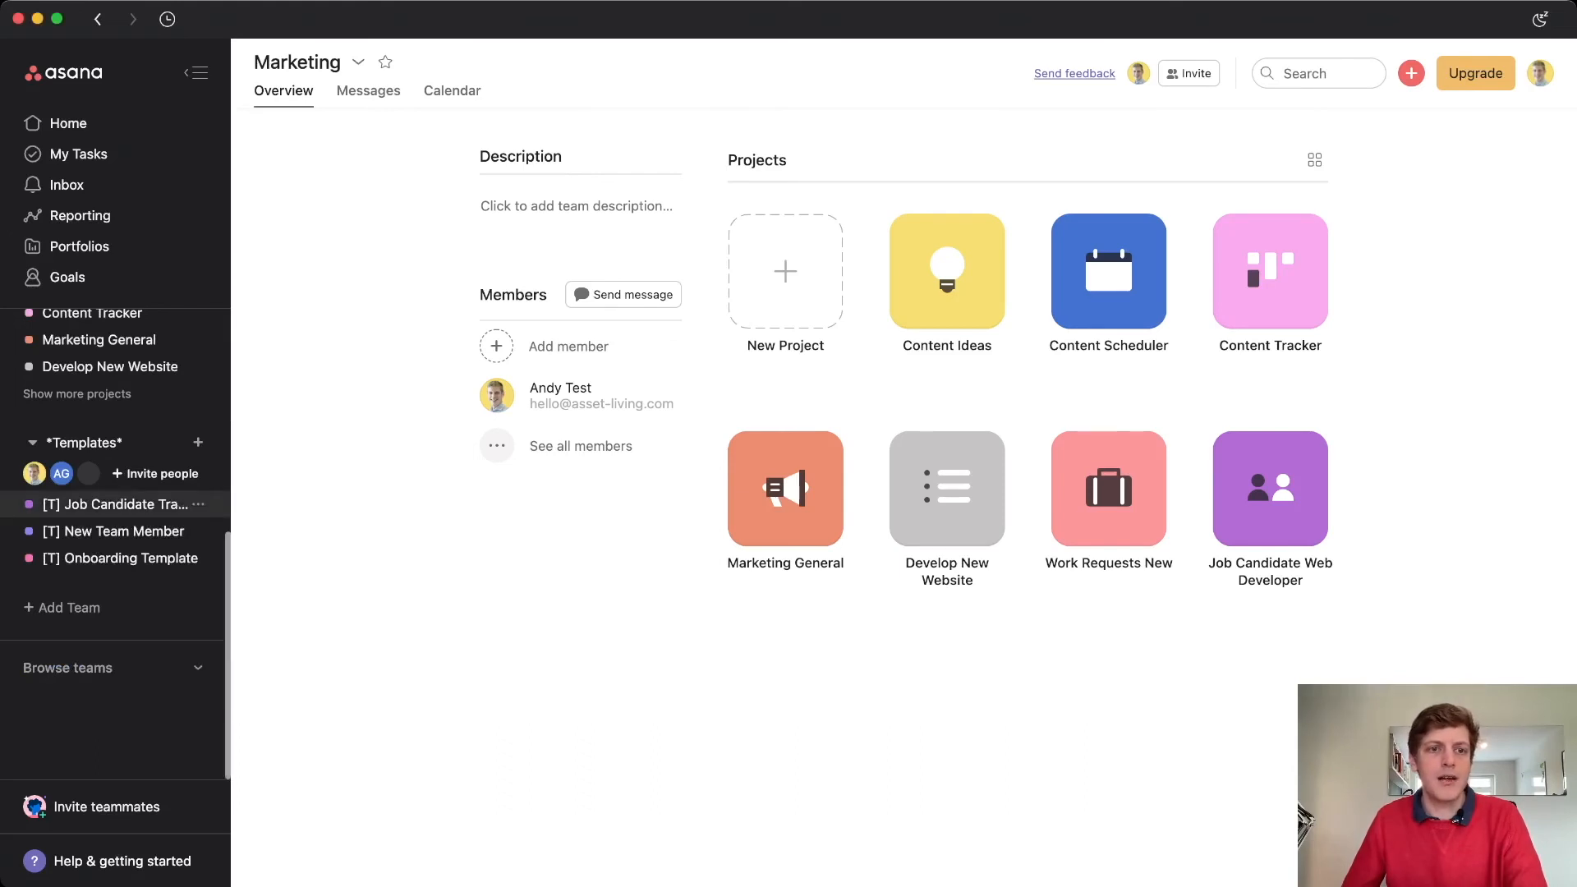
{"action": "left_click", "coordinate": [115, 504]}
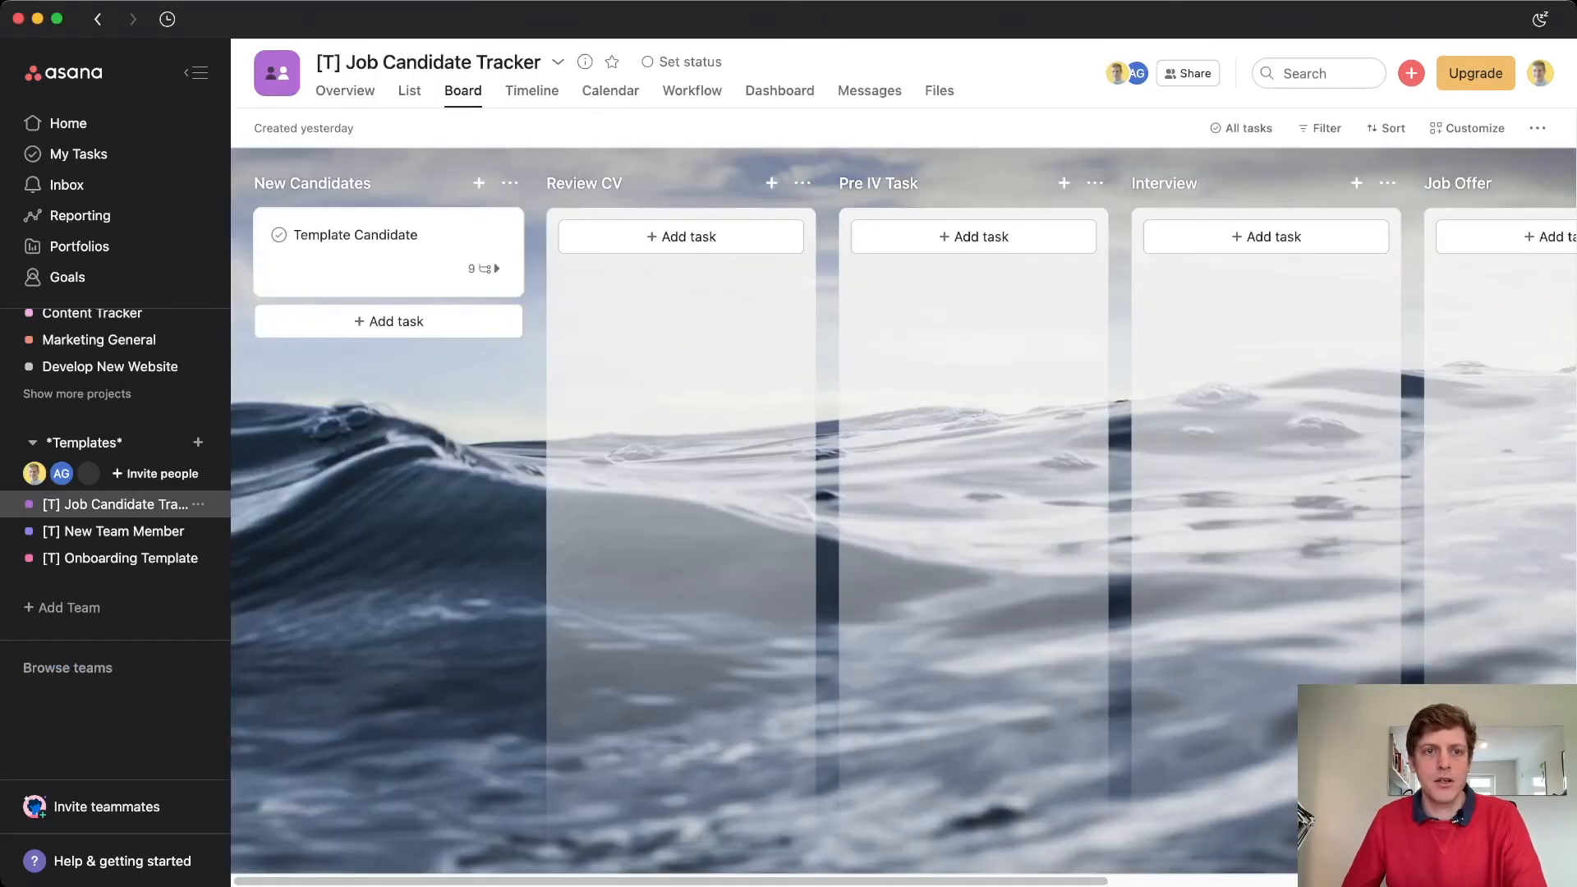
{"action": "scroll", "coordinate": [1232, 501], "scroll_direction": "down", "scroll_amount": 3}
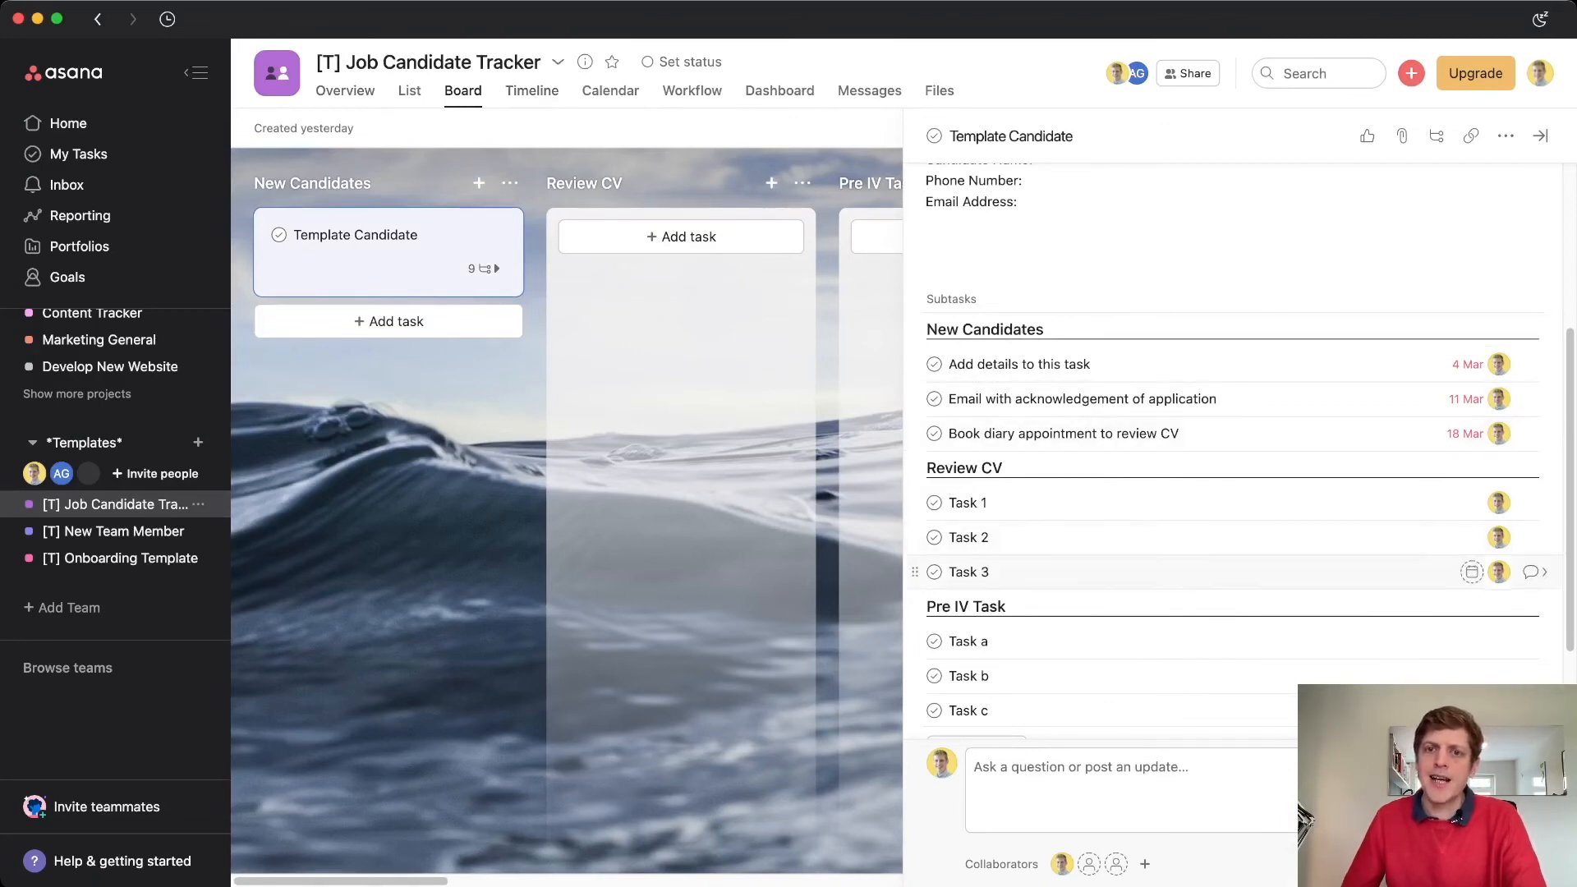
Step: Open My Tasks and examine the Template Candidate subtasks and their due dates under New tasks
{"action": "left_click", "coordinate": [78, 153]}
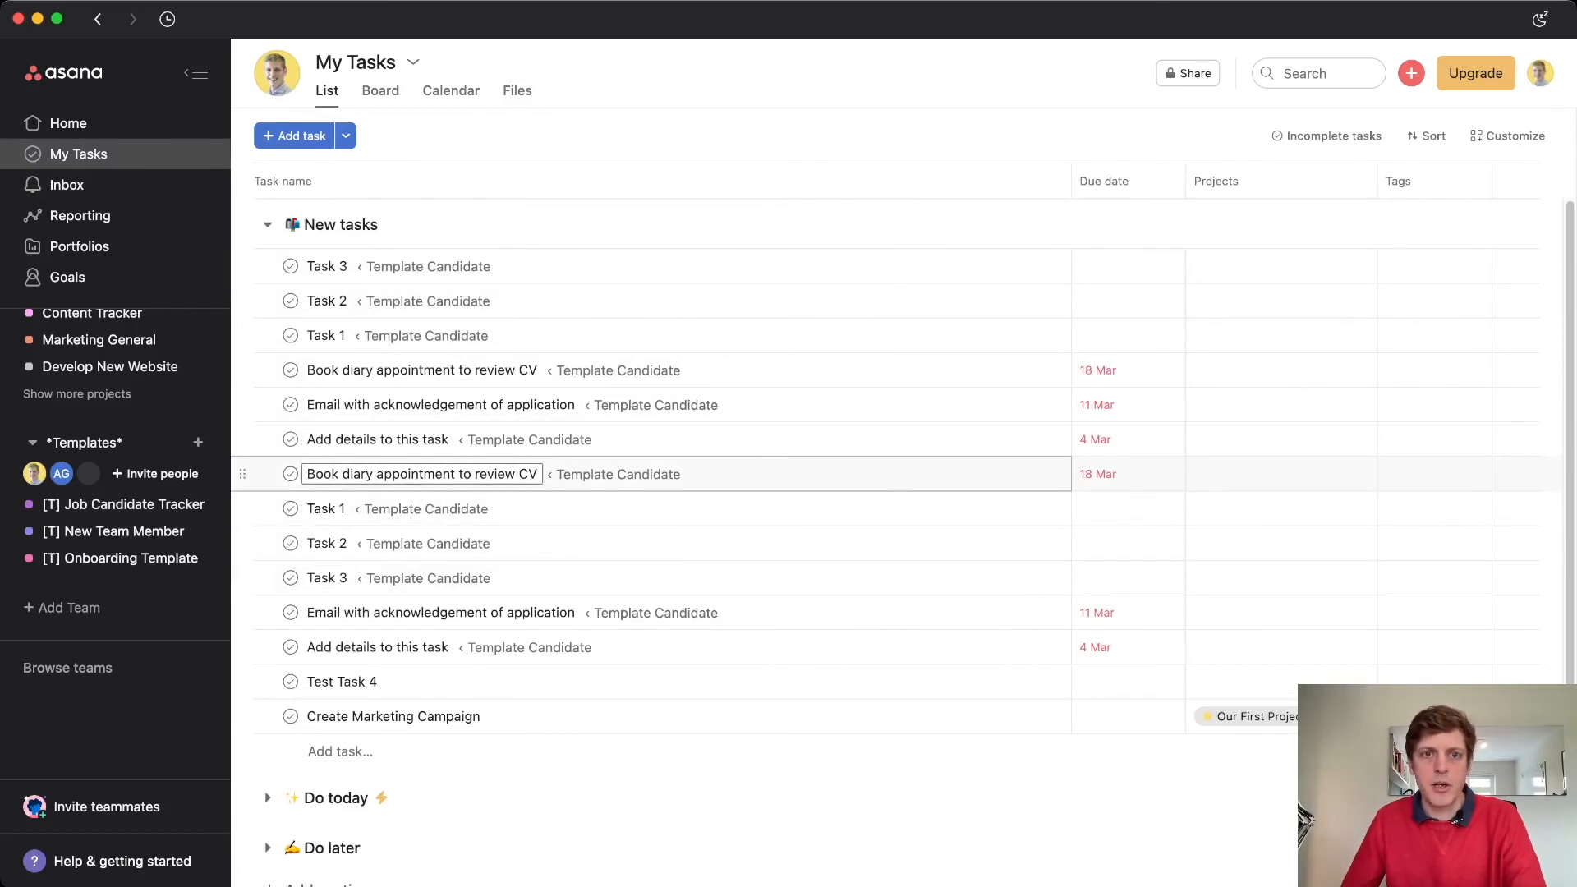
{"action": "scroll", "coordinate": [493, 403], "scroll_direction": "down", "scroll_amount": 1}
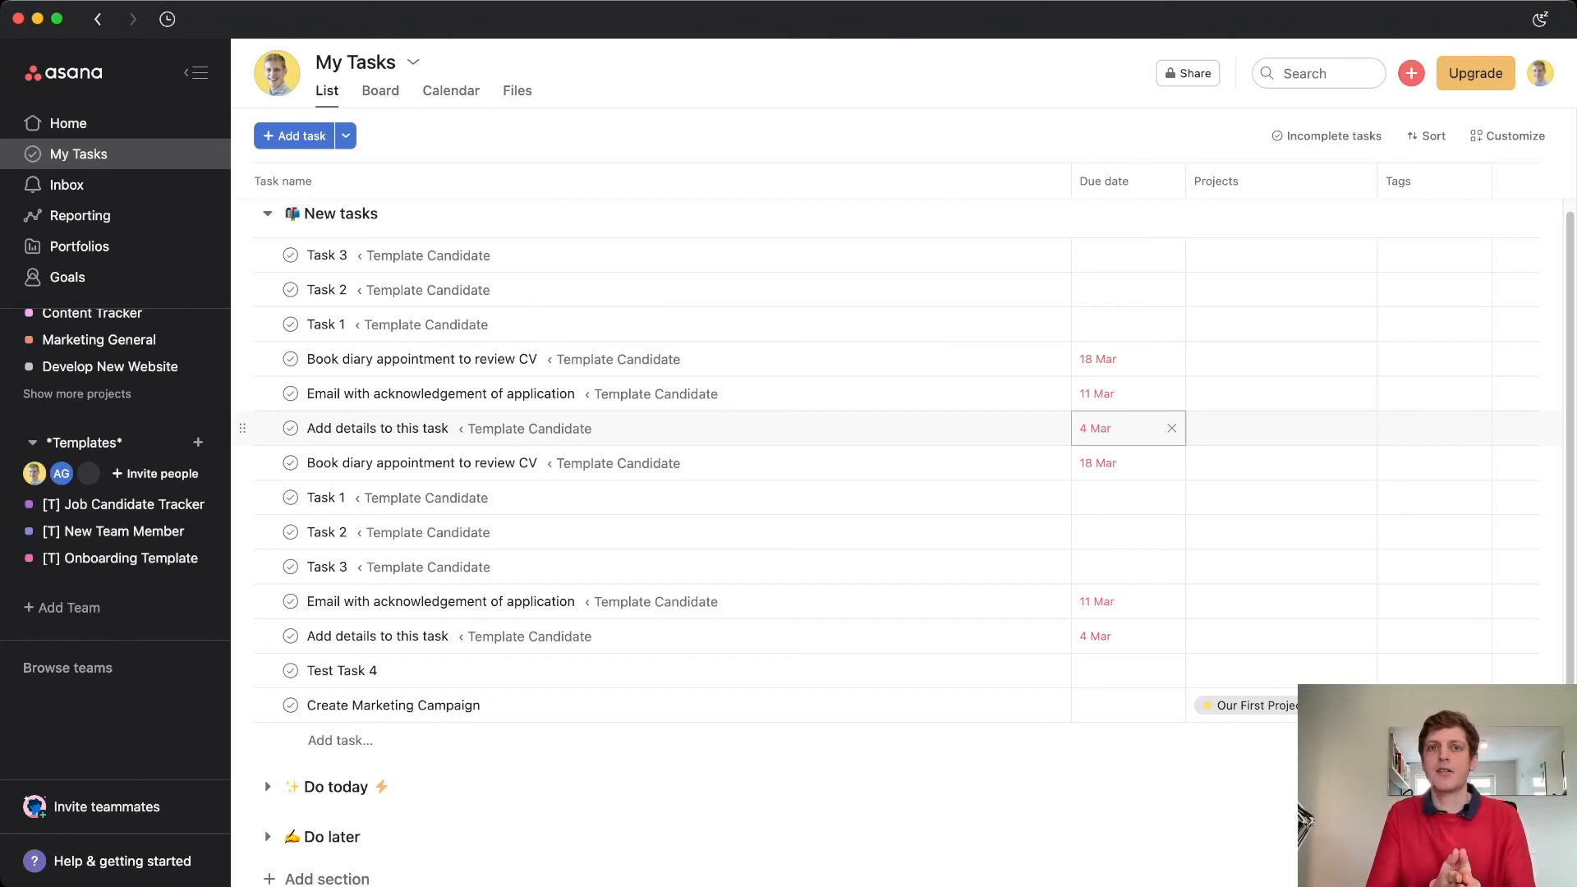
{"action": "key", "text": "Up"}
{"action": "key", "text": "Left"}
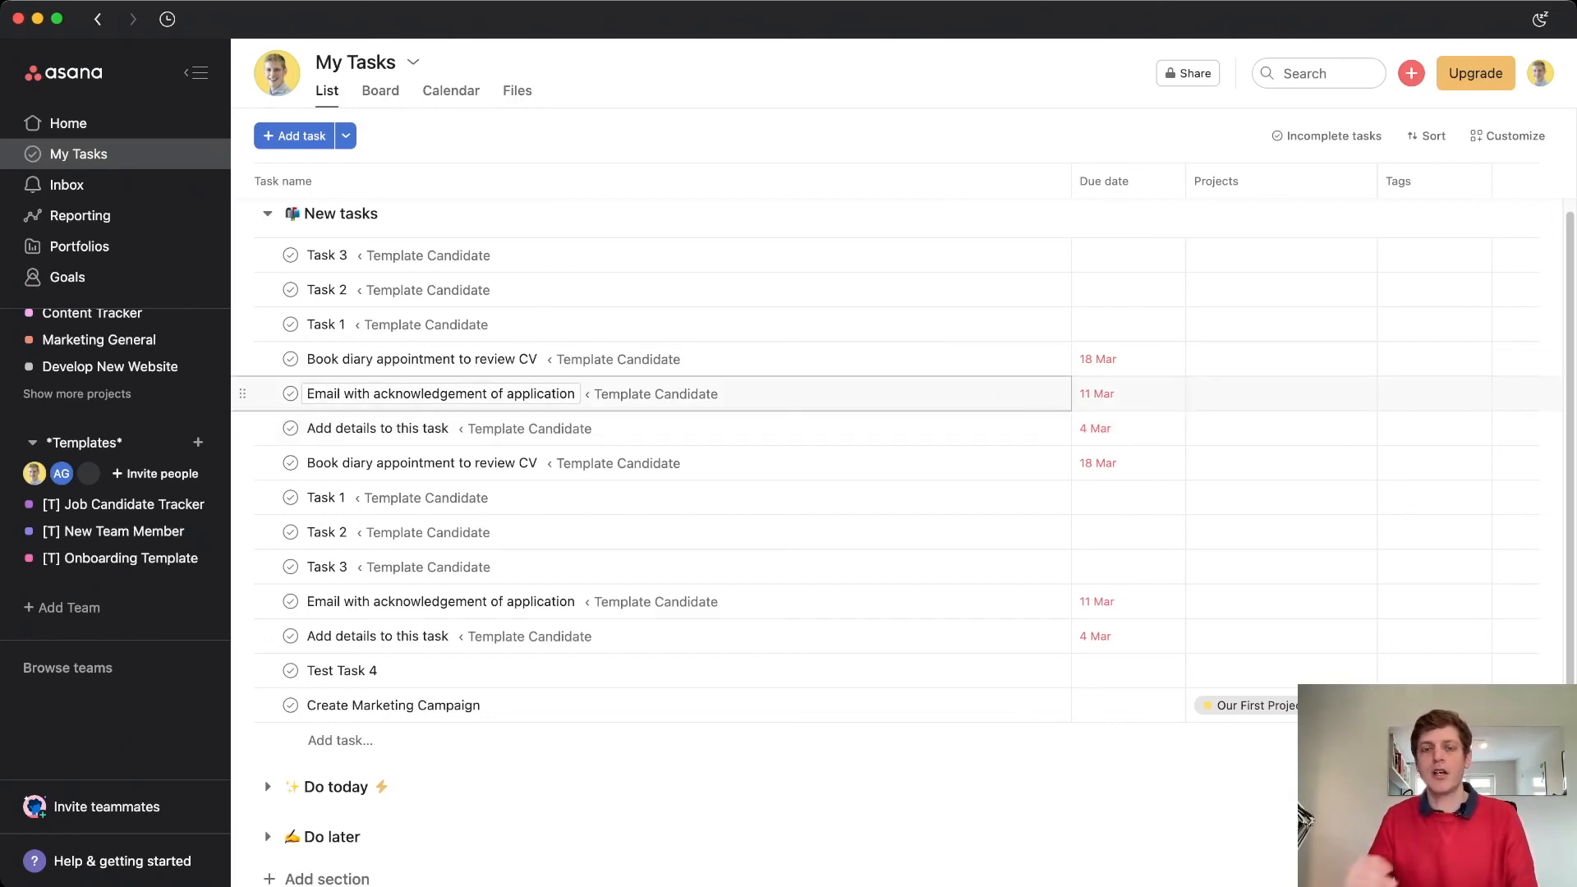